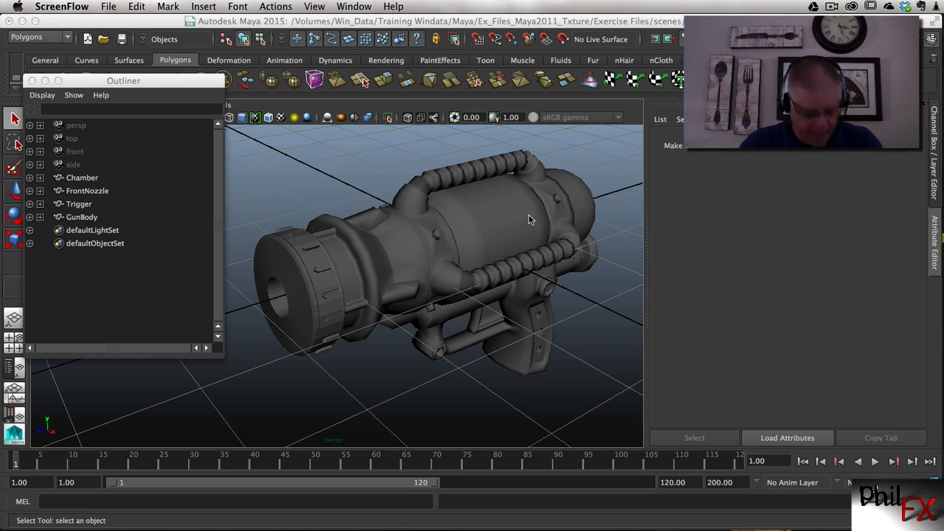
Examine the ray gun's separate parts by selecting the front nozzle, chamber, gun body and trigger in turn
left_click_drag(526, 211, 525, 207, "alt")
right_click_drag(507, 216, 517, 216, "alt")
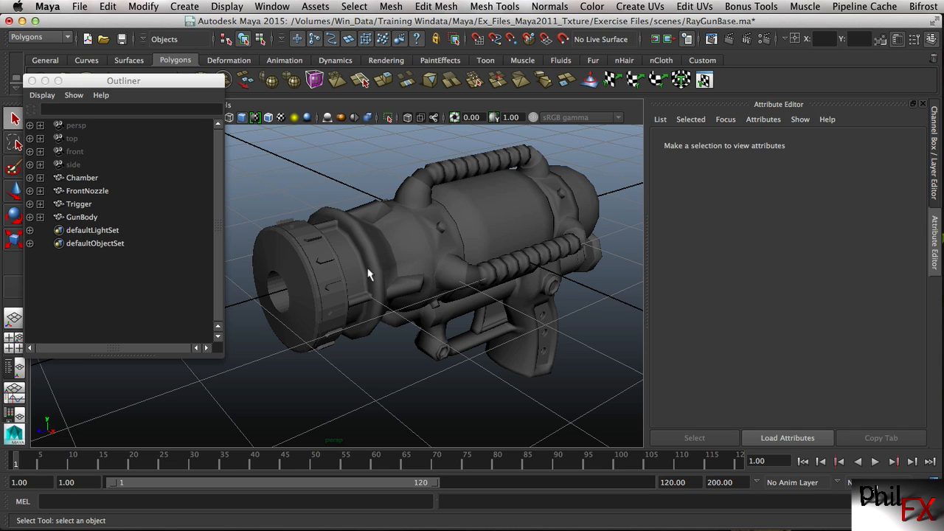
left_click(329, 267)
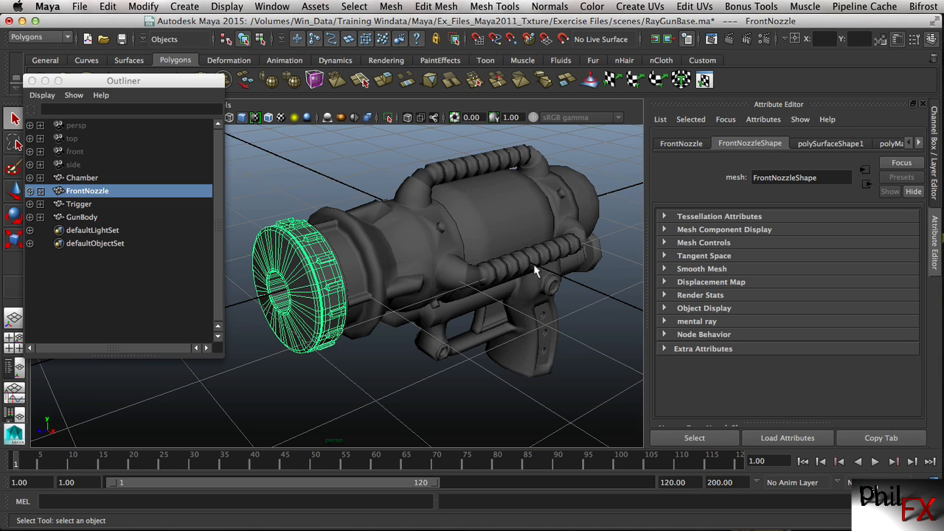
left_click(501, 222)
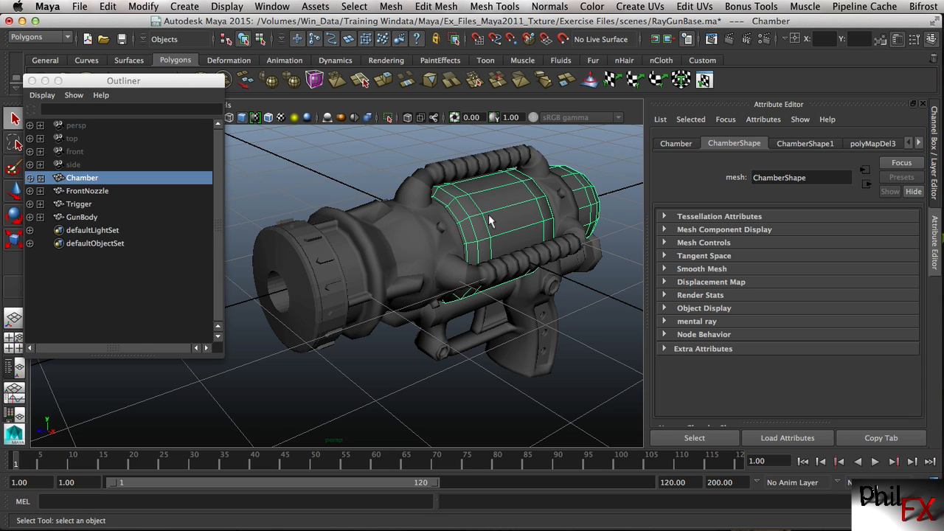
left_click(417, 260)
left_click(300, 279)
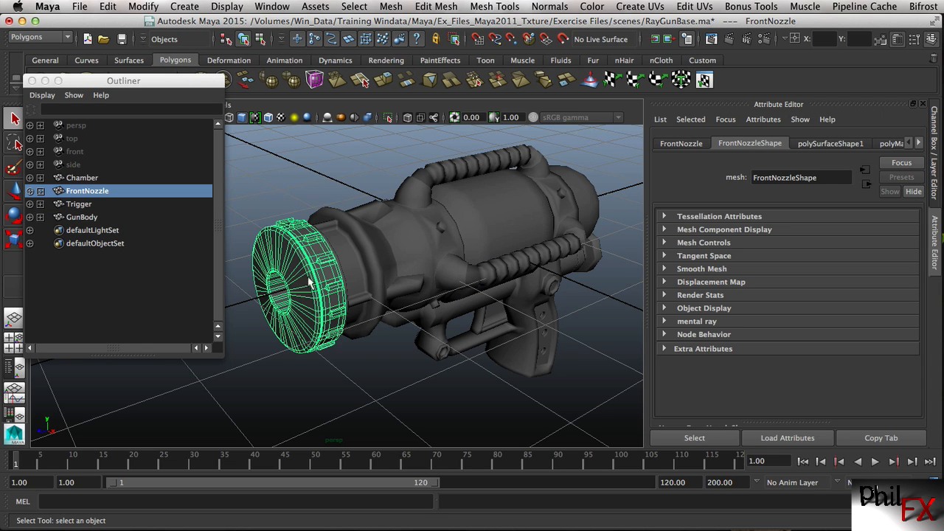
left_click(497, 326)
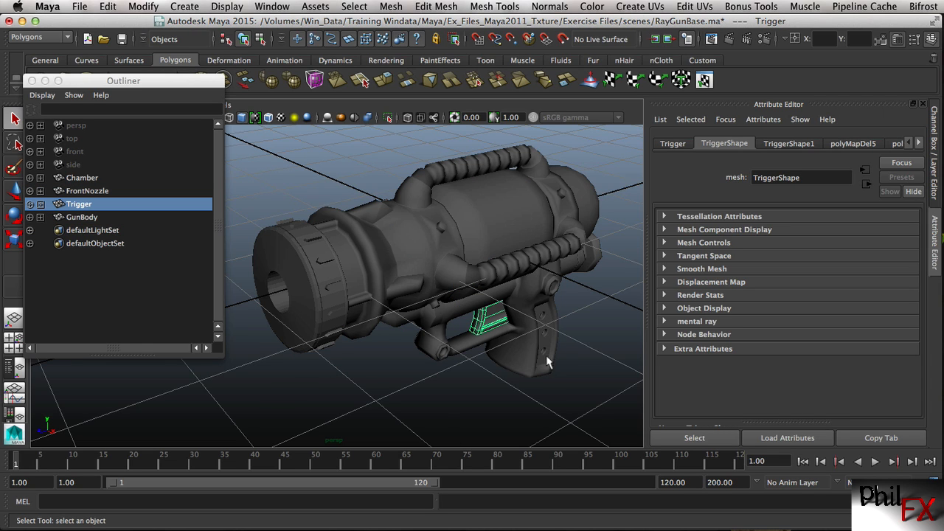
left_click(481, 214)
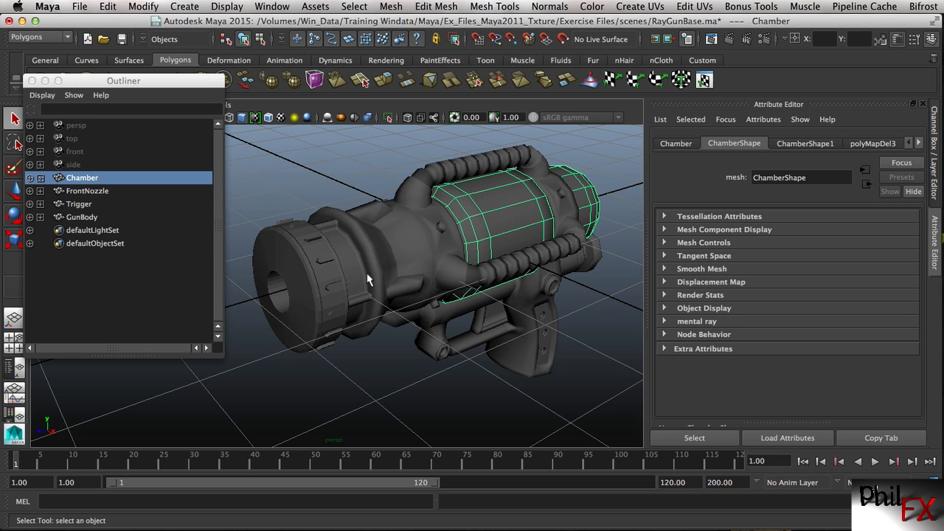
Hide the FrontNozzle, Trigger and GunBody objects so that only the Chamber is displayed
left_click(80, 192)
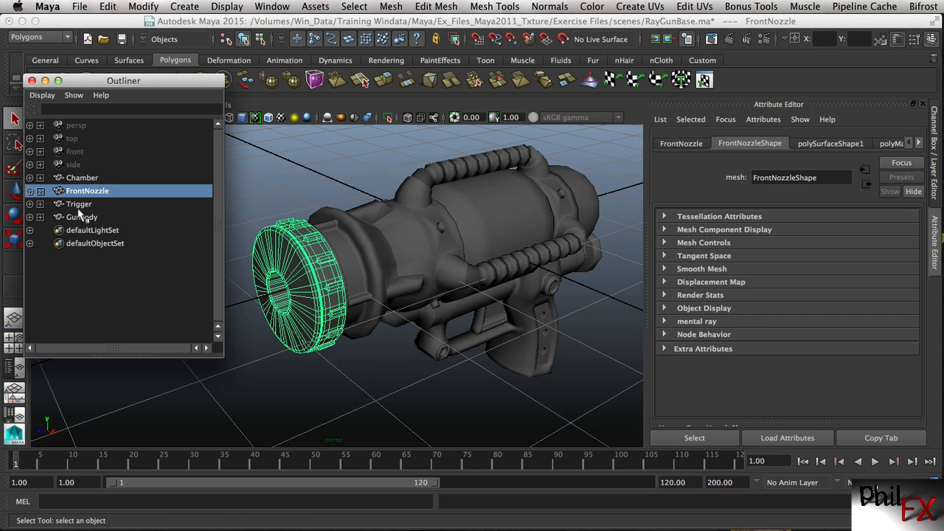
left_click(79, 204, "shift")
left_click(82, 218, "shift")
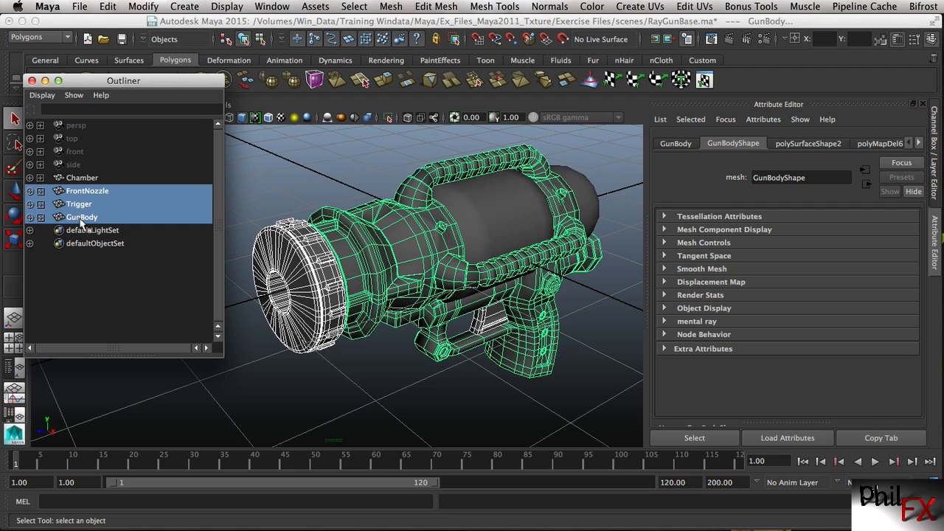
key("ctrl+h")
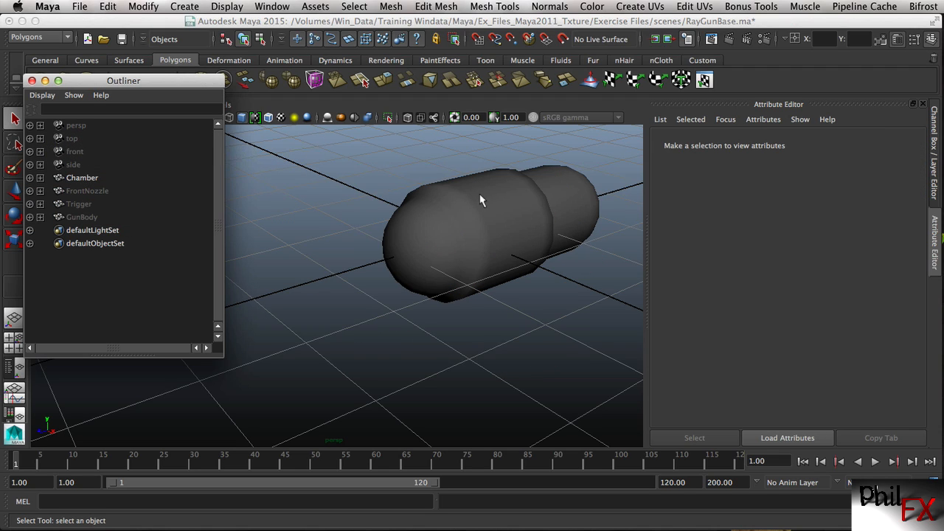
Select the Chamber mesh and detach the Create UVs commands into a floating window clear of the model
left_click(497, 215)
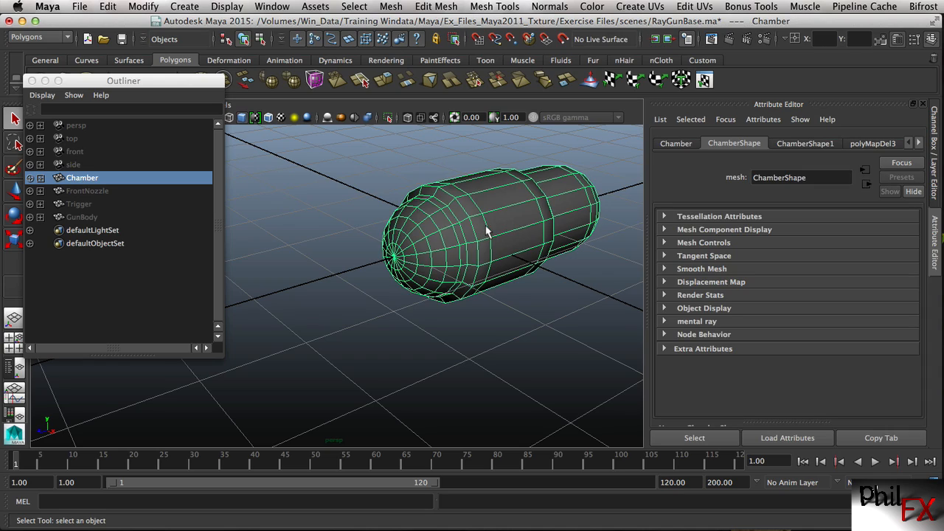
mouse_move(489, 220)
left_mouse_down("alt")
mouse_move(477, 243)
mouse_move(504, 265)
mouse_move(457, 228)
mouse_move(377, 196)
mouse_move(421, 185)
mouse_move(331, 185)
mouse_move(434, 187)
mouse_move(481, 213)
mouse_move(502, 208)
left_mouse_up("alt")
middle_click_drag(506, 206, 441, 204, "alt")
mouse_move(408, 221)
left_mouse_down("alt")
mouse_move(422, 217)
mouse_move(386, 182)
mouse_move(416, 218)
mouse_move(417, 211)
mouse_move(419, 224)
mouse_move(413, 217)
left_mouse_up("alt")
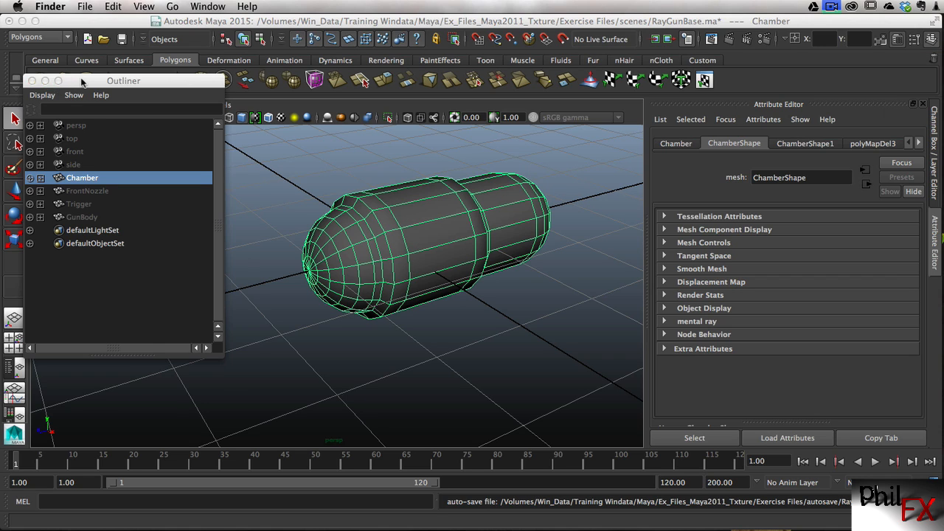
left_click_drag(82, 82, 90, 81)
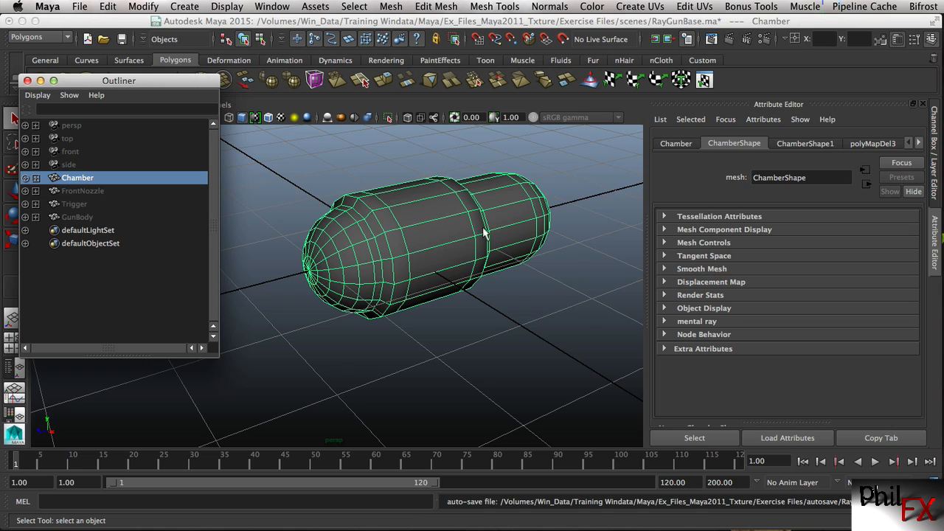
left_click_drag(449, 247, 431, 233, "alt")
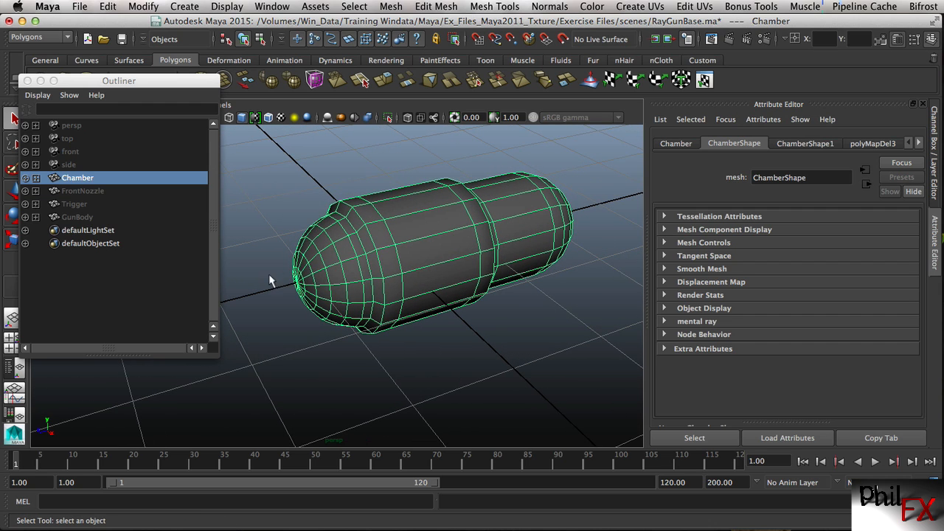
mouse_move(434, 228)
left_mouse_down("alt")
mouse_move(438, 212)
mouse_move(441, 225)
left_mouse_up("alt")
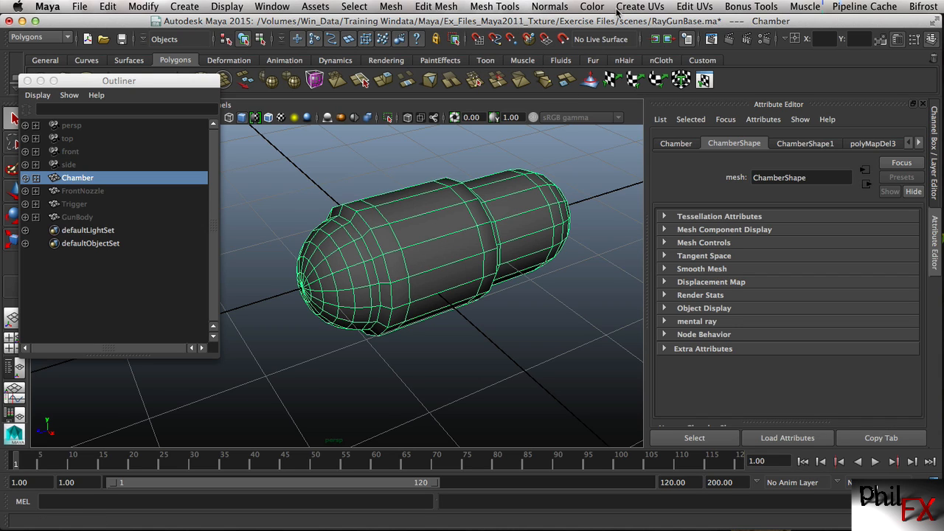
left_click(650, 7)
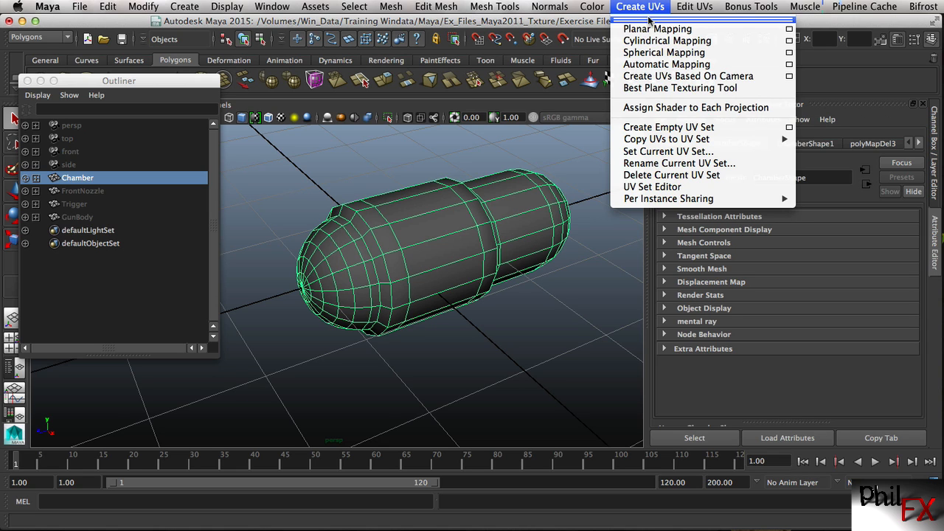
left_click(650, 21)
left_click_drag(713, 25, 662, 128)
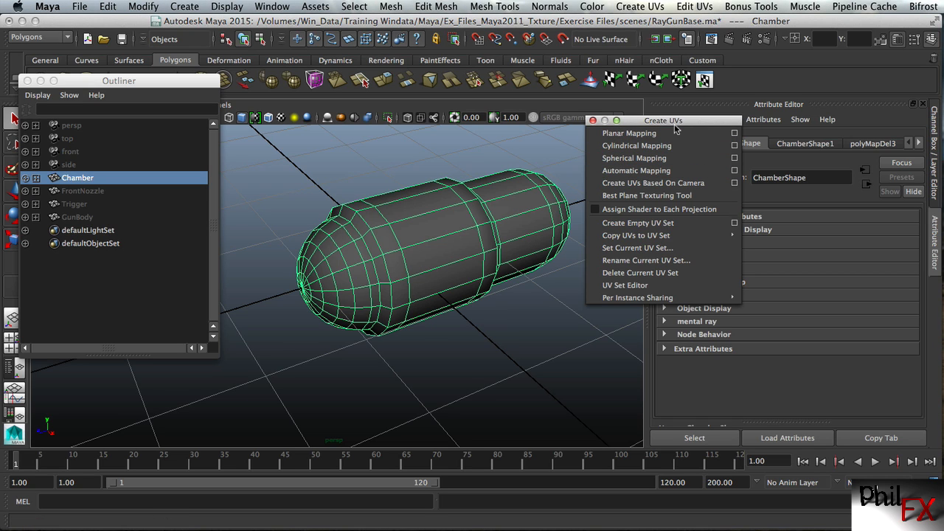
left_click_drag(669, 122, 837, 59)
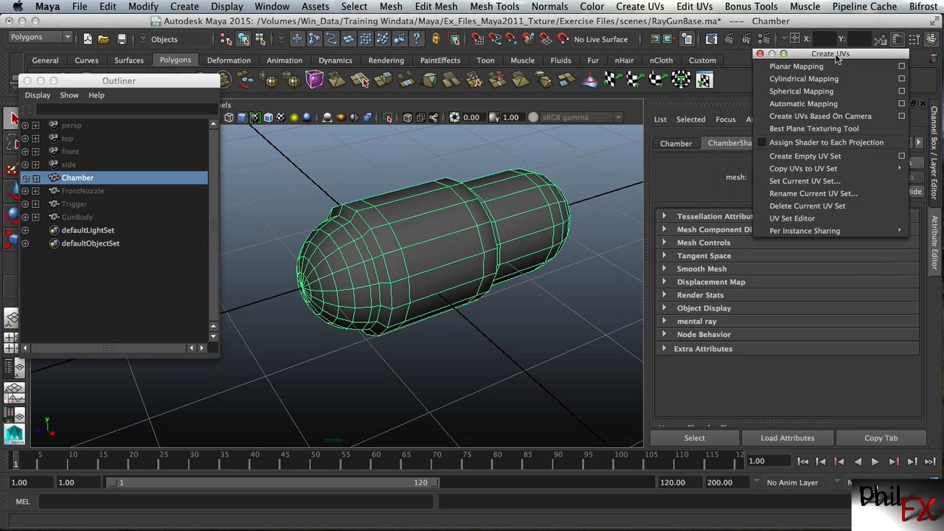
Open the UV Texture Editor for the selected Chamber mesh
left_click(627, 8)
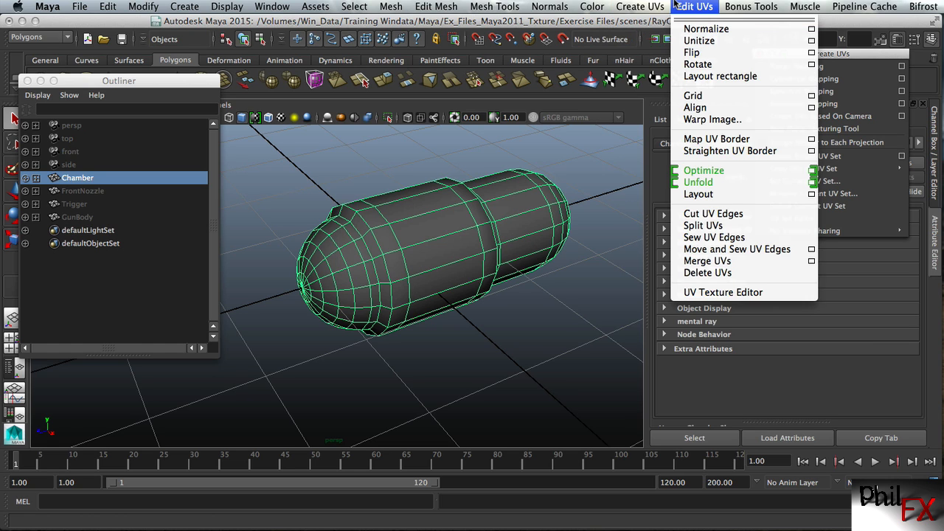
mouse_move(691, 7)
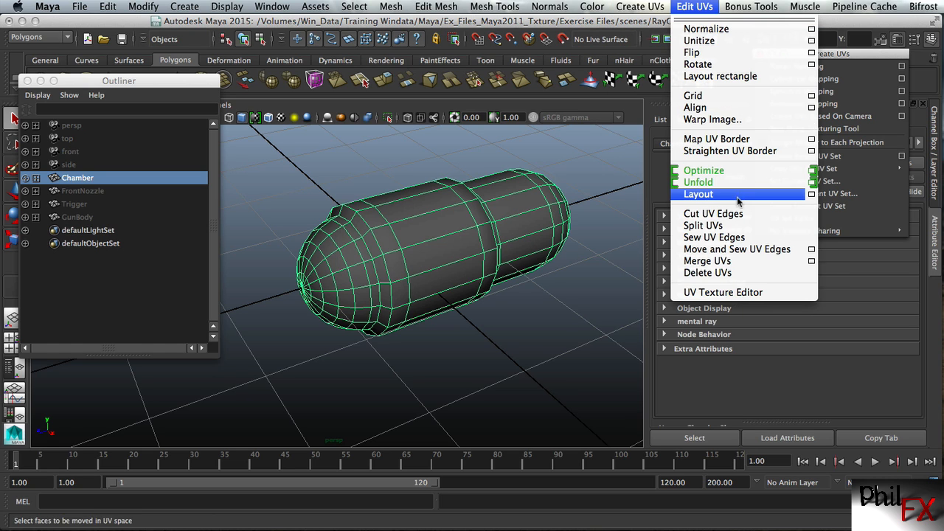
left_click(713, 291)
left_click_drag(615, 74, 655, 56)
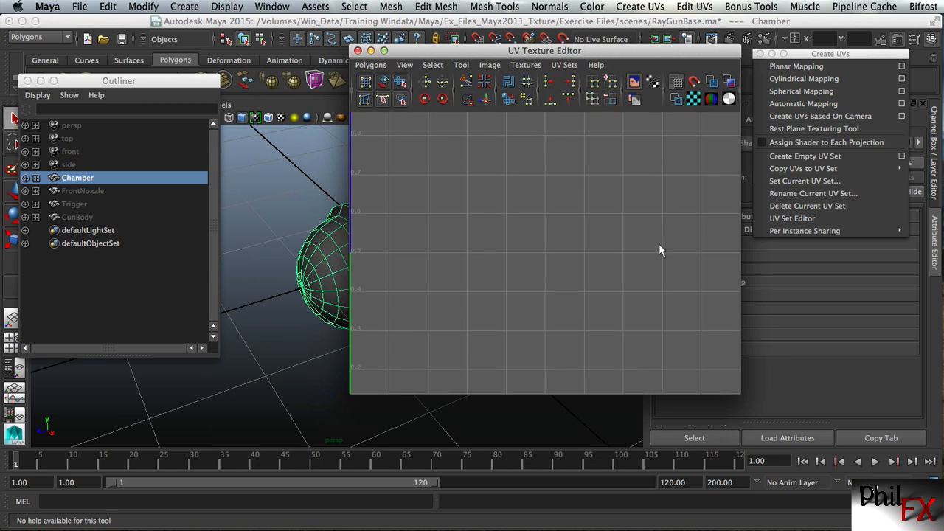
Apply Automatic Mapping to all faces of the Chamber and examine its UV pieces and projection planes
left_click(340, 238)
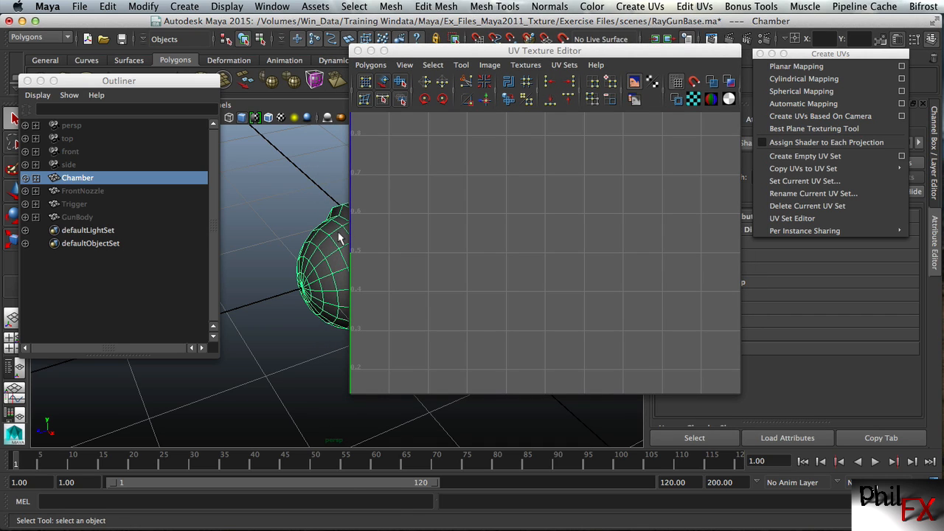
right_click(339, 237)
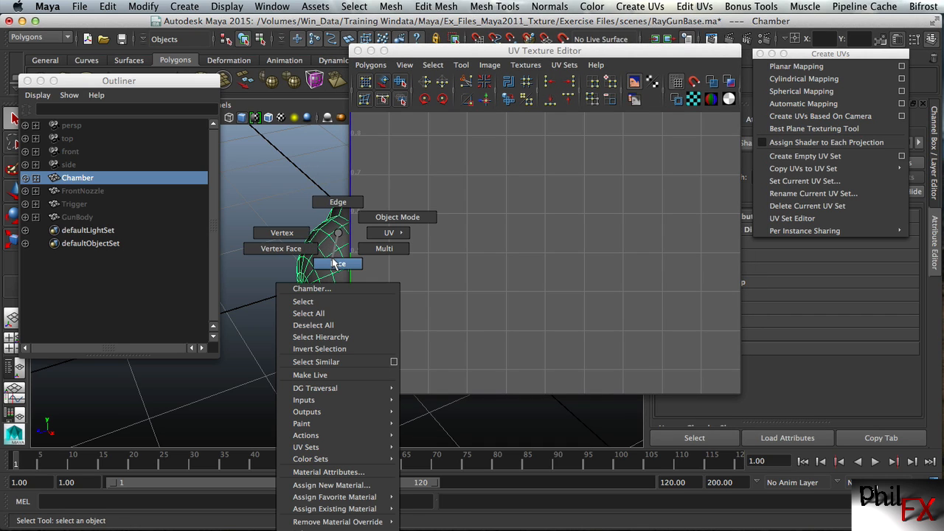
left_click(333, 263)
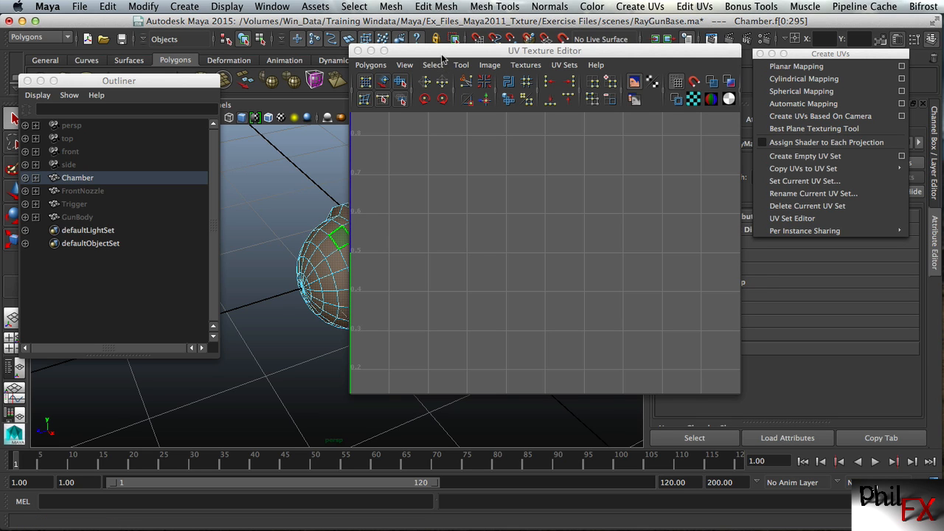
left_click_drag(442, 58, 422, 54)
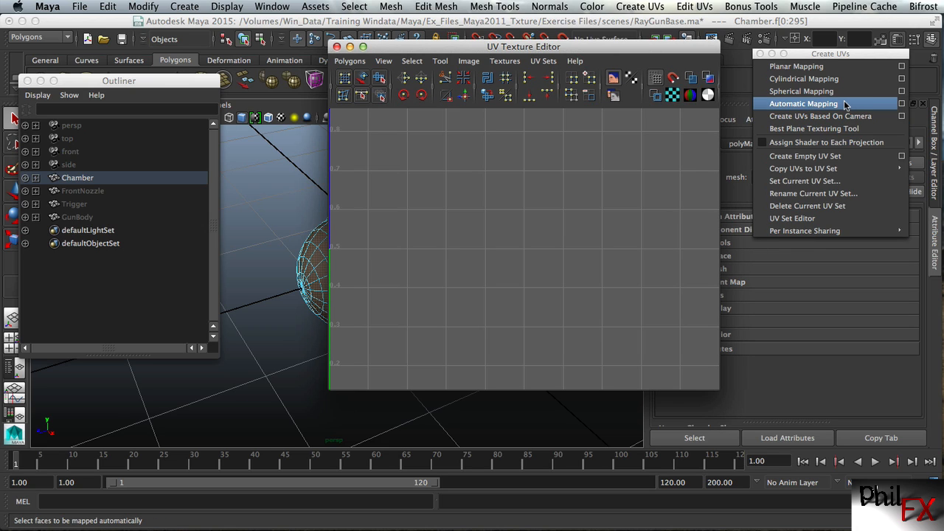
left_click(803, 103)
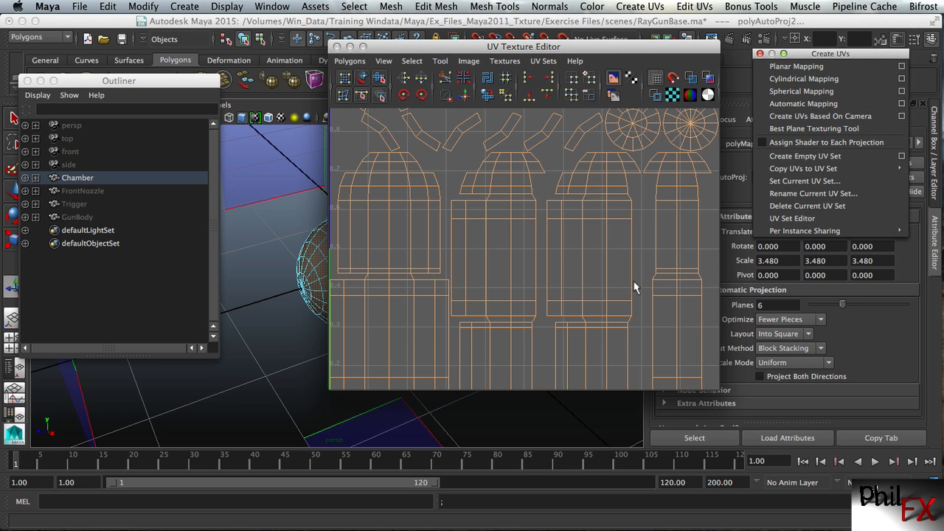
right_click_drag(635, 279, 424, 310, "alt")
right_click_drag(549, 276, 491, 261, "alt")
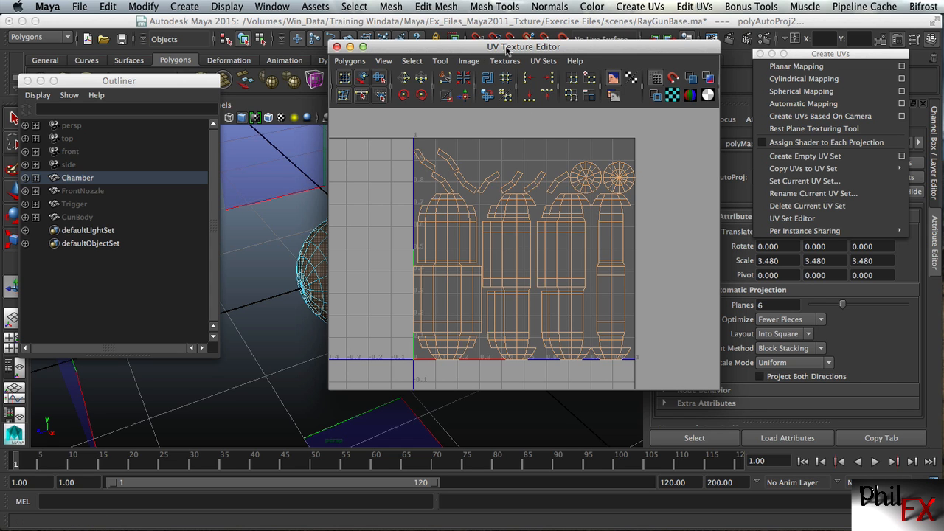
left_click_drag(508, 50, 669, 46)
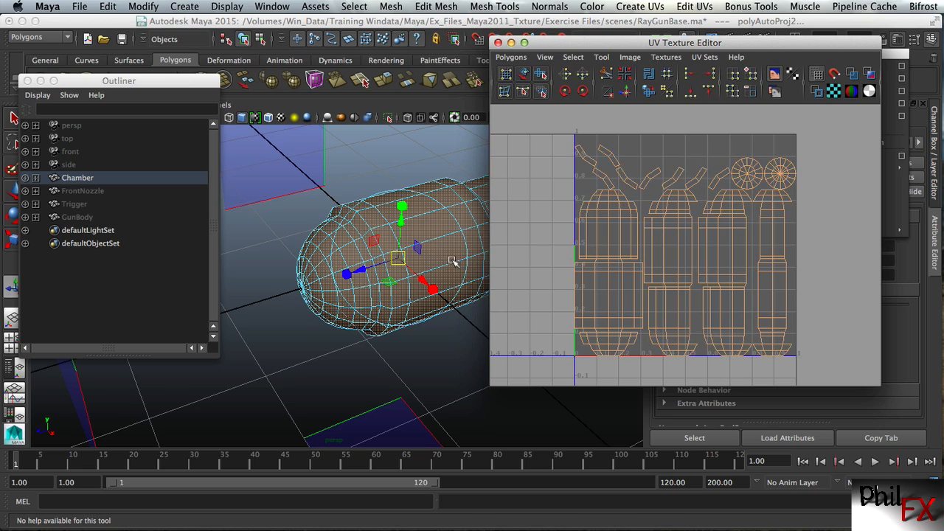
right_click_drag(472, 261, 383, 264, "alt")
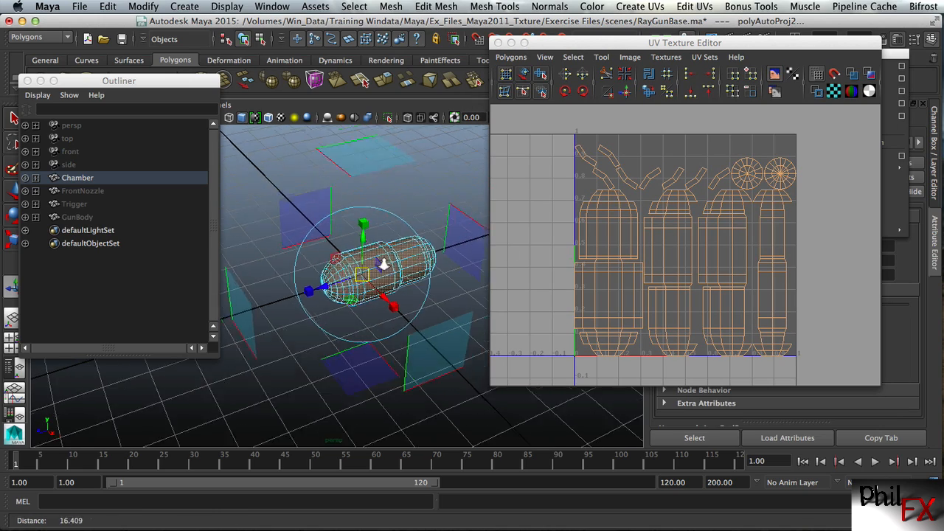
mouse_move(358, 266)
left_mouse_down("alt")
mouse_move(336, 259)
mouse_move(354, 247)
mouse_move(384, 260)
mouse_move(318, 175)
mouse_move(285, 238)
mouse_move(362, 264)
left_mouse_up("alt")
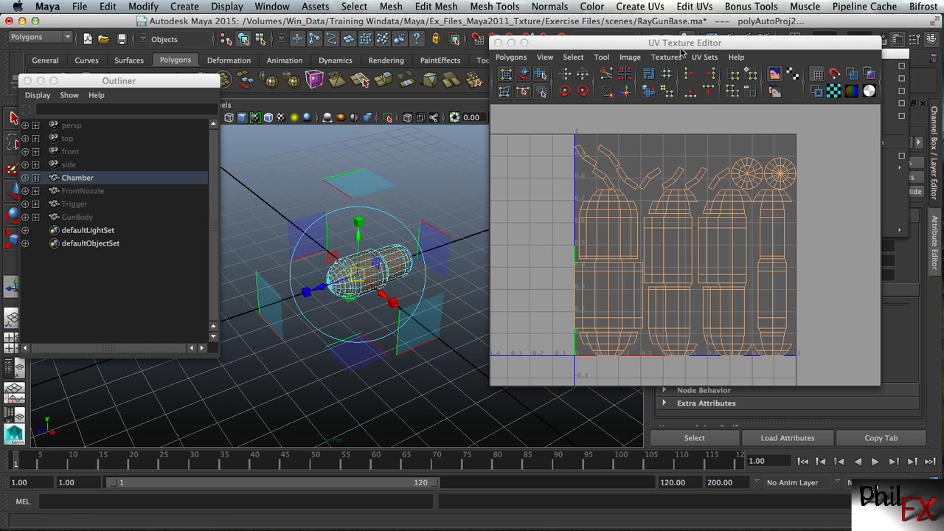
Select all of the Chamber's automatically mapped UVs in the UV Texture Editor and delete them
left_click_drag(680, 46, 647, 54)
right_click_drag(649, 258, 710, 259)
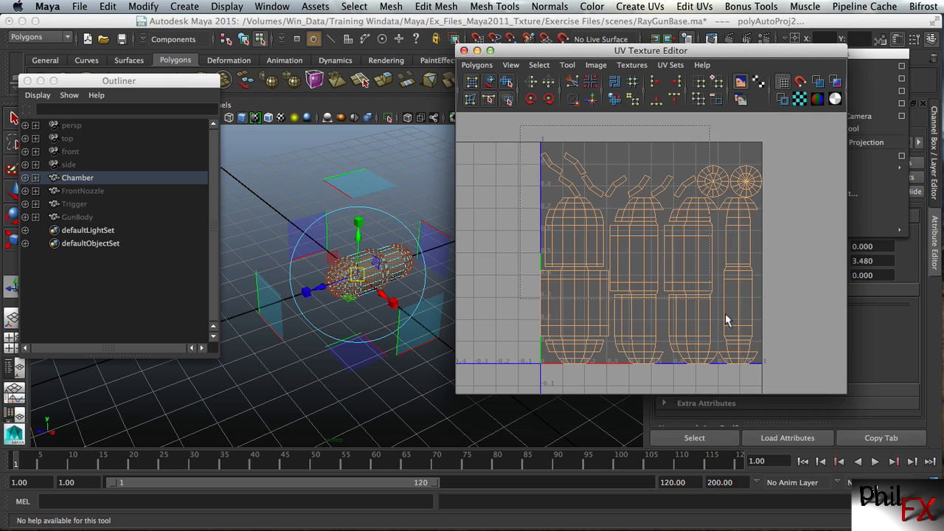
left_click_drag(781, 368, 530, 144)
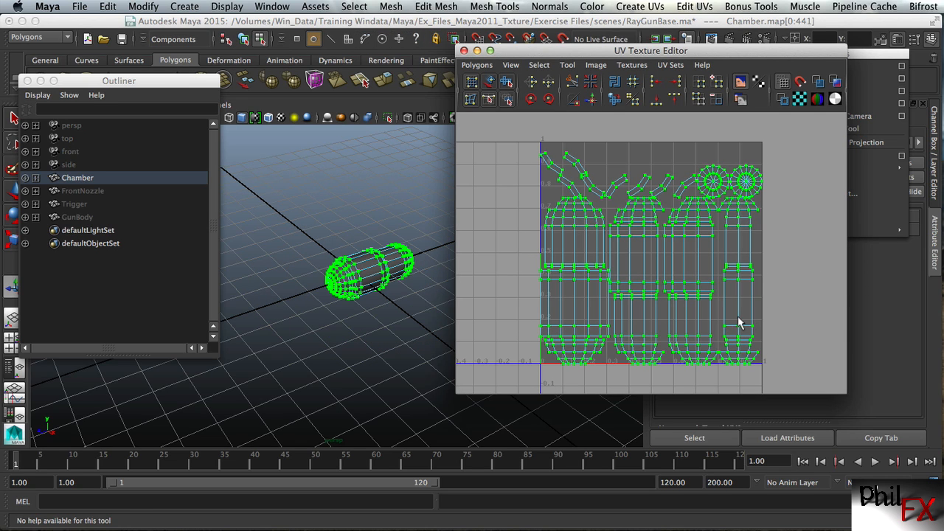
left_click(486, 67)
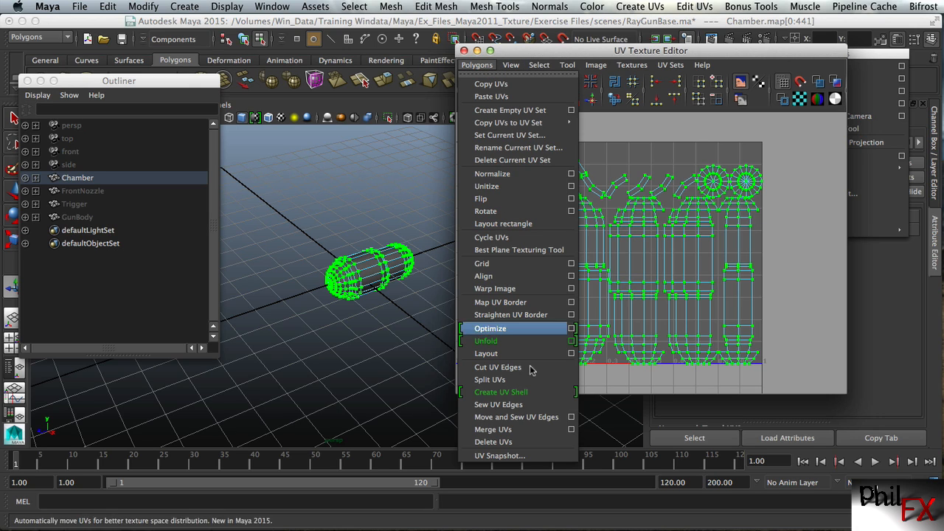
left_click(491, 442)
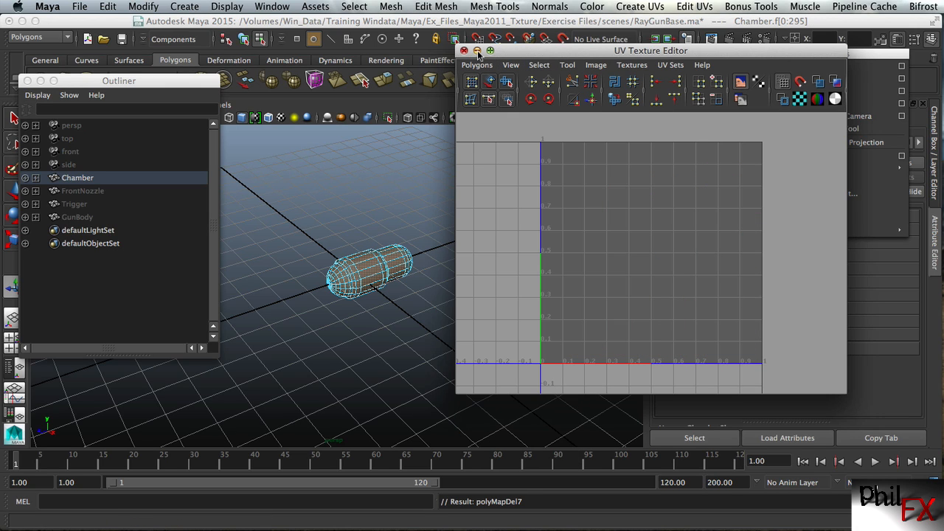
Clear the face selection on the Chamber mesh
left_click(413, 216)
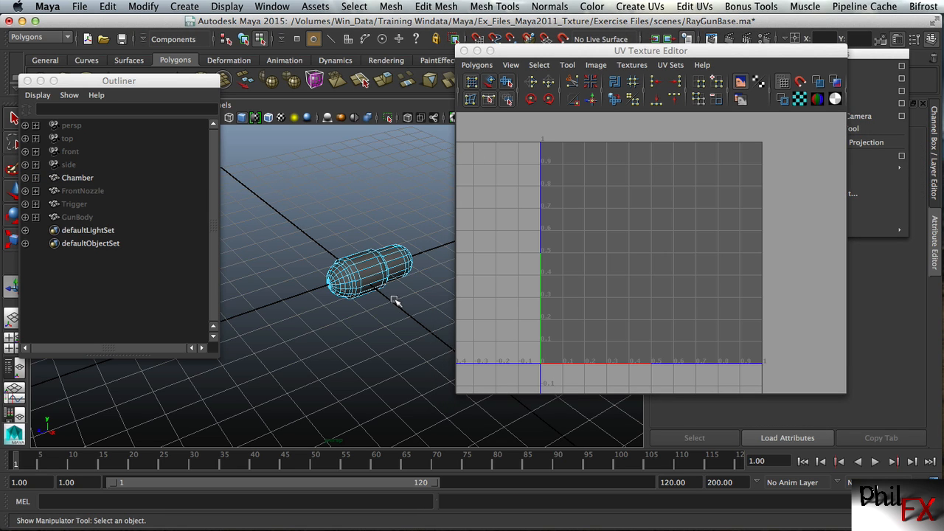
right_click_drag(362, 308, 500, 276, "alt")
left_click_drag(419, 258, 397, 258, "alt")
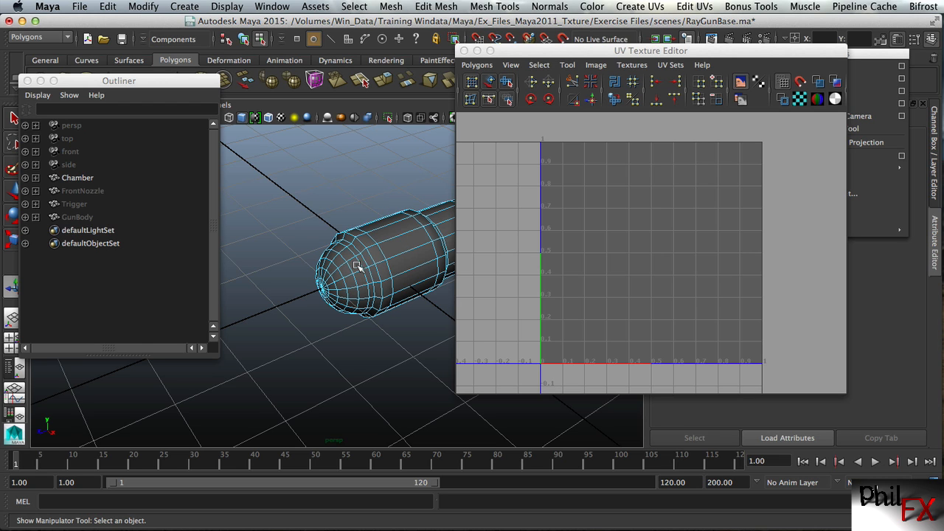
Select all faces of the rounded cap at the Chamber's wider end and minimize the UV Texture Editor
left_click_drag(345, 266, 316, 233, "alt")
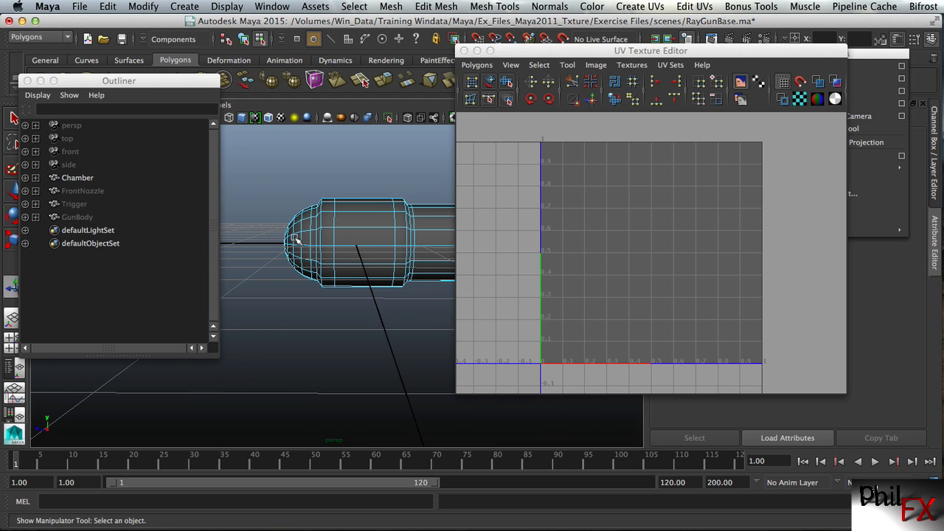
right_click_drag(297, 238, 297, 269)
left_click_drag(248, 164, 320, 299)
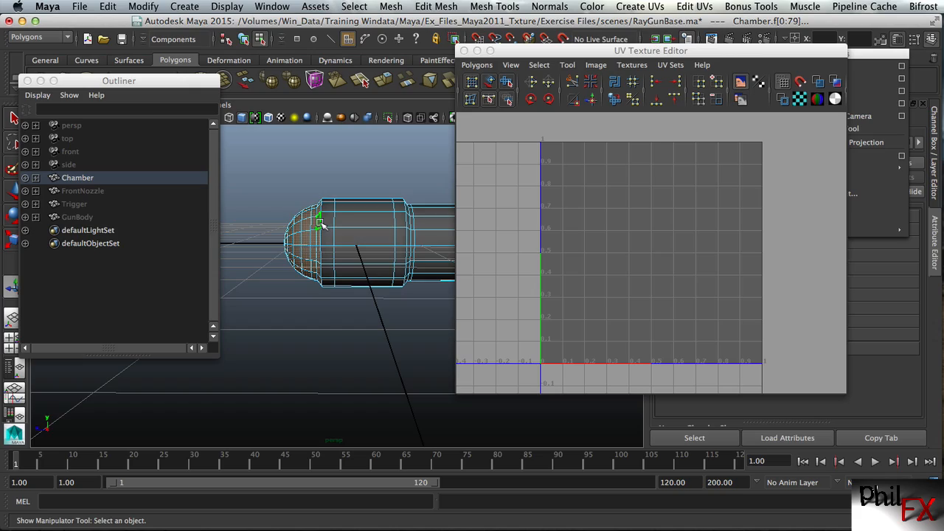
left_click_drag(331, 224, 239, 287, "alt")
mouse_move(326, 288)
left_mouse_down("alt")
mouse_move(305, 312)
mouse_move(332, 279)
left_mouse_up("alt")
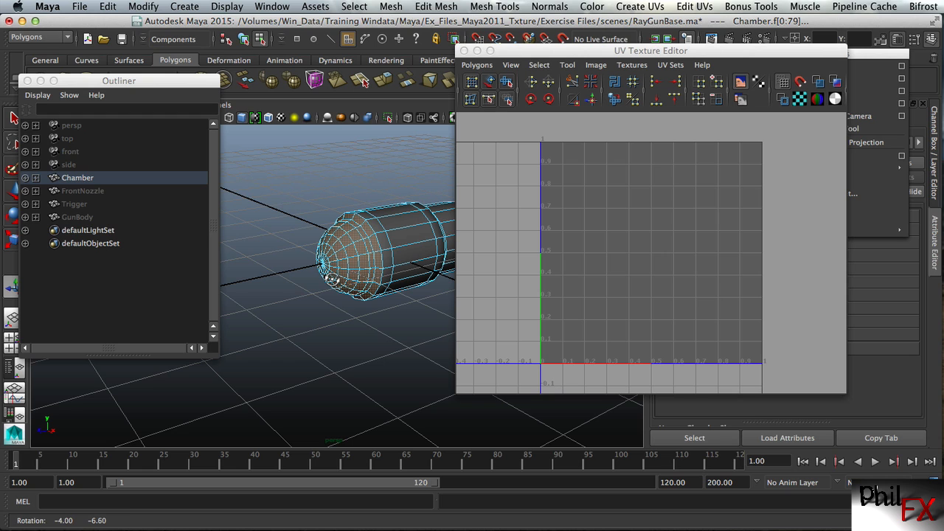
left_click_drag(519, 49, 603, 39)
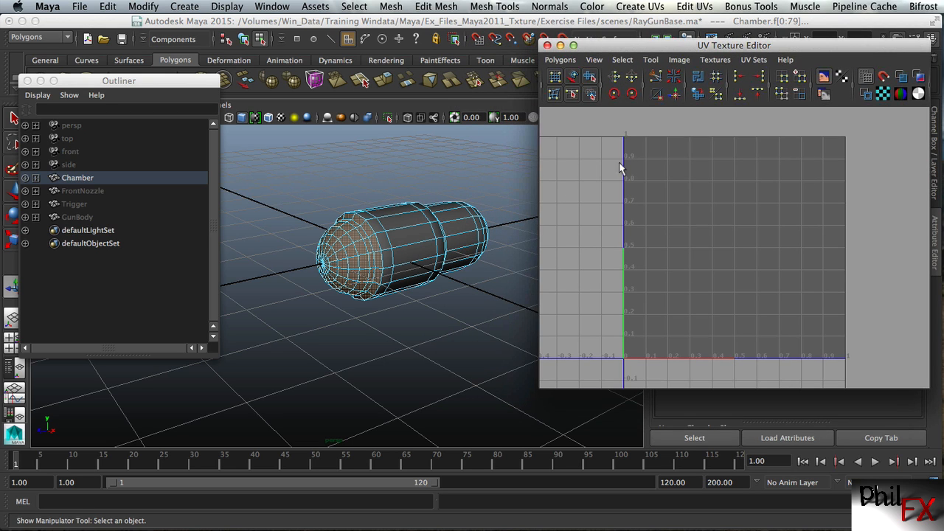
left_click(561, 45)
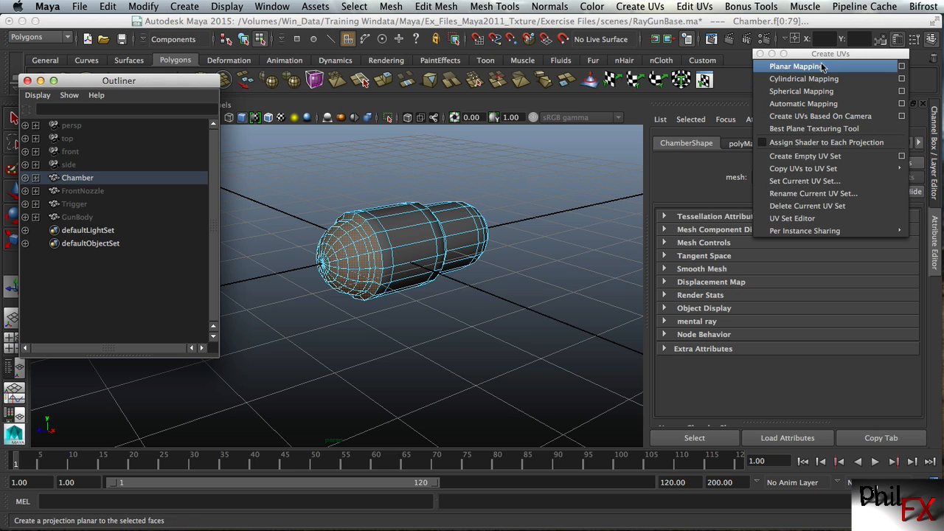
Open the Planar Mapping options for the selected cap faces and minimize the Outliner
left_click(900, 70)
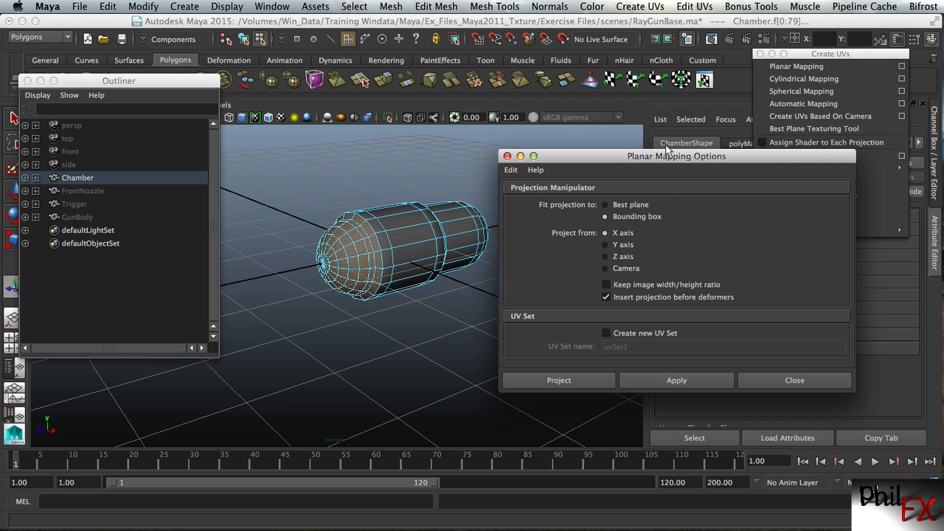
left_click_drag(643, 161, 668, 63)
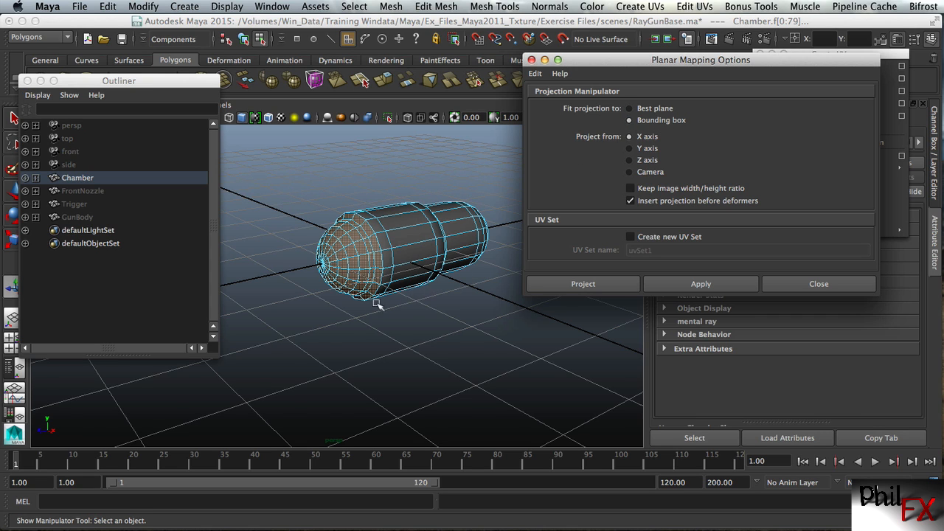
left_click_drag(379, 304, 449, 285, "alt")
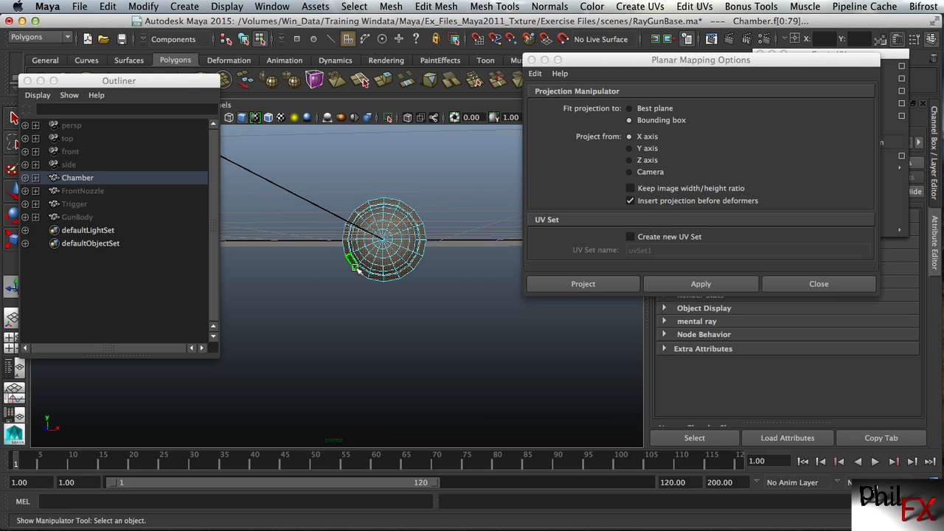
left_click_drag(475, 208, 393, 225, "alt")
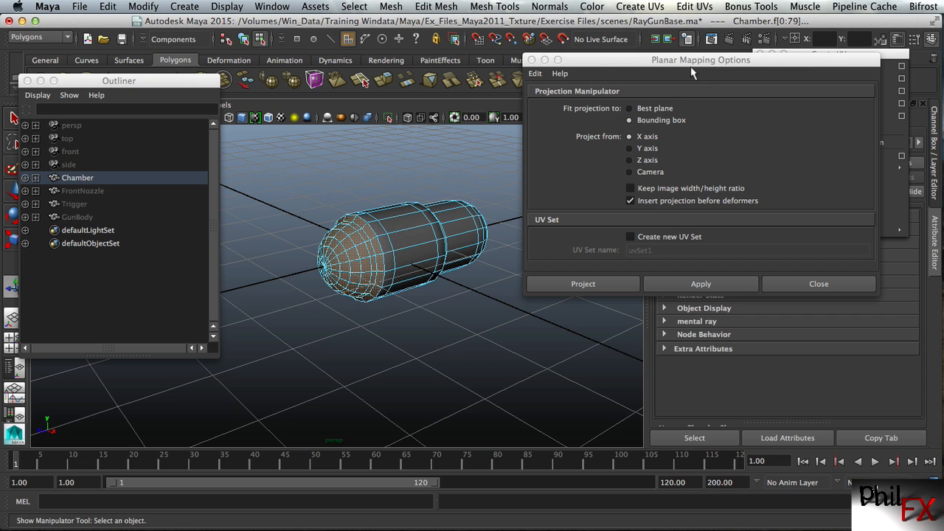
left_click_drag(459, 270, 403, 261, "alt")
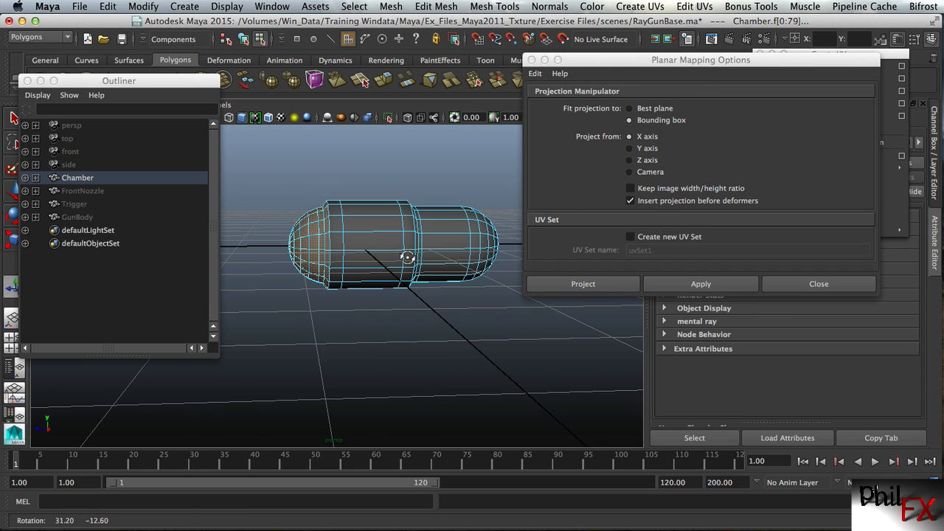
left_click_drag(60, 82, 54, 39)
left_click(33, 39)
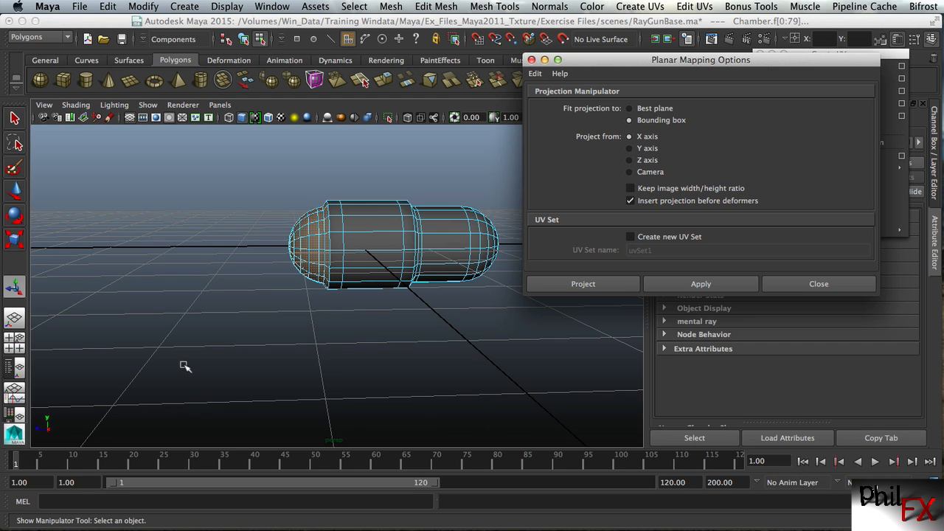
Apply Planar Mapping to the wider end's cap faces, projected from the Z axis and fitted to the bounding box
left_click_drag(166, 356, 307, 350, "alt")
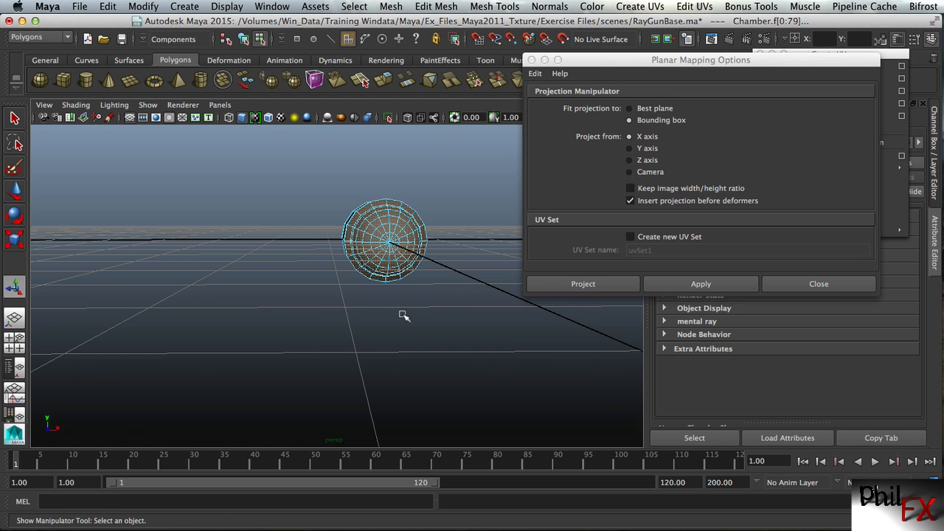
left_click_drag(402, 314, 249, 317, "alt")
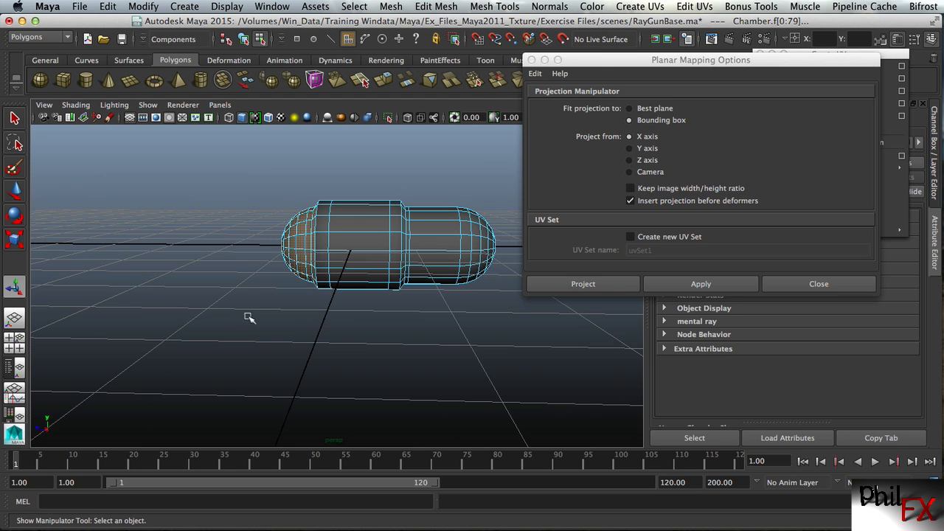
left_click(632, 160)
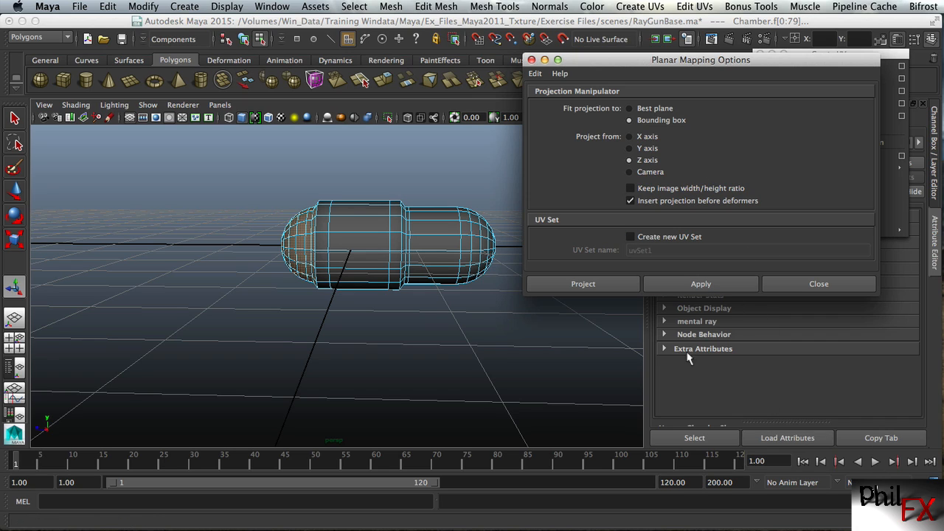
left_click(680, 288)
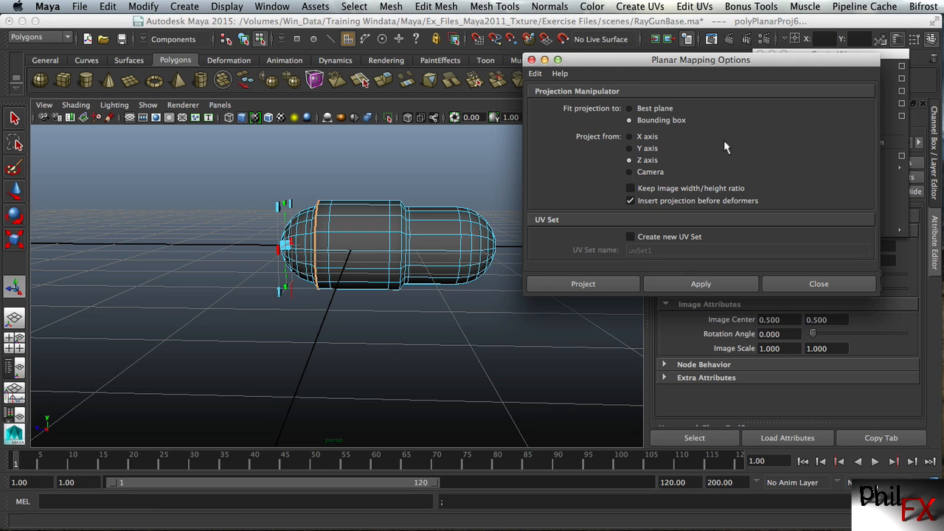
left_click_drag(386, 333, 395, 351, "alt")
left_click_drag(351, 346, 383, 398, "alt")
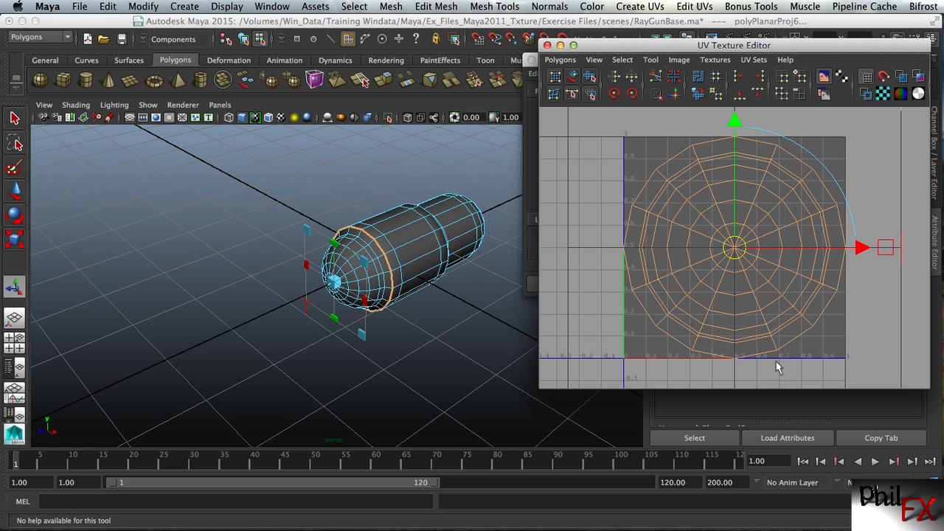
Move the cap's circular UV shell out of the 0–1 space, placing it above and to the left of that tile
right_click_drag(860, 359, 579, 357, "alt")
right_click_drag(878, 332, 840, 278, "alt")
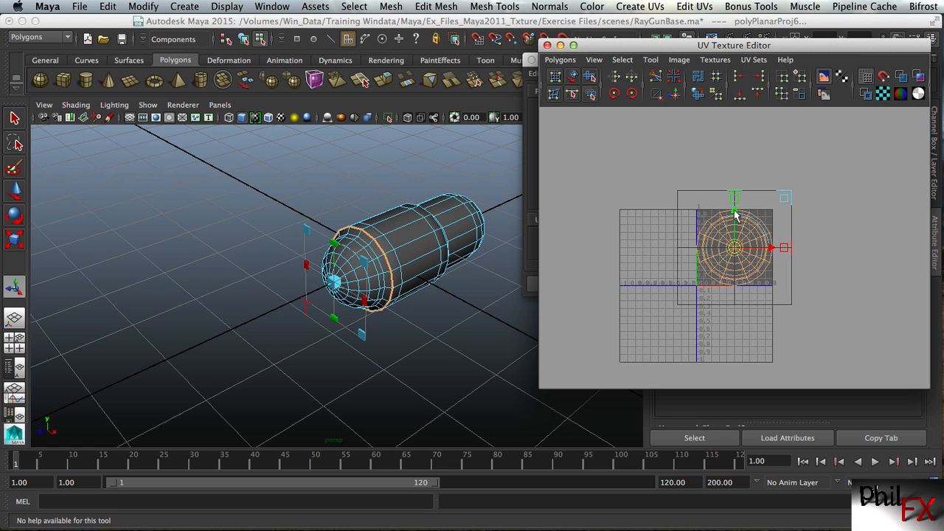
left_click_drag(734, 213, 734, 122)
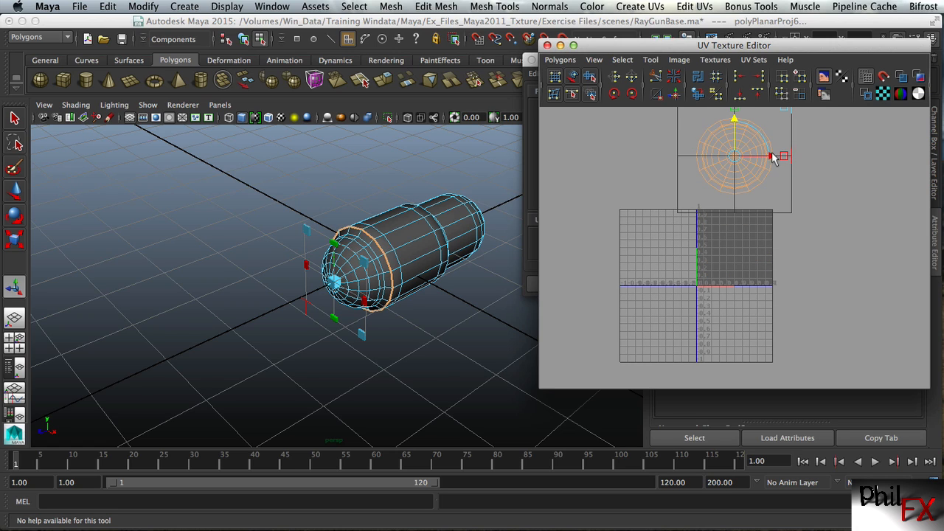
left_click_drag(773, 158, 669, 165)
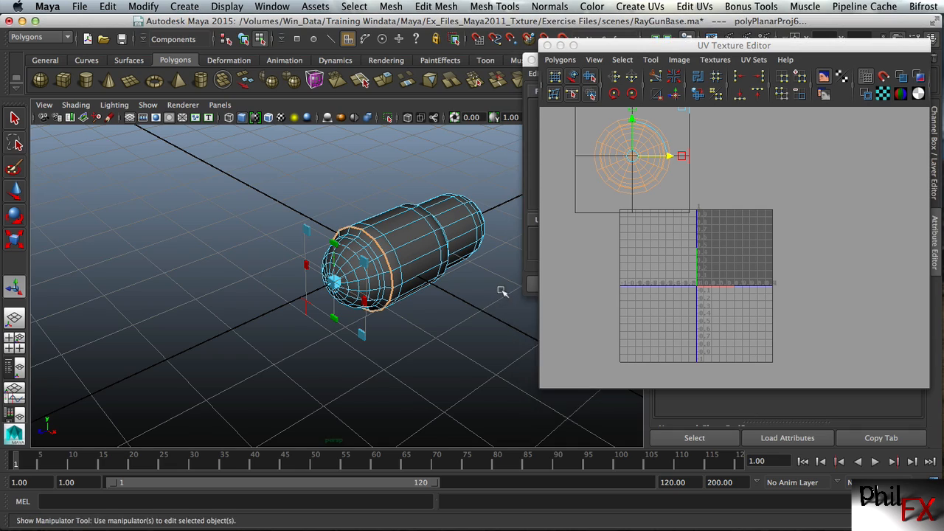
Select all faces of the rounded cap at the Chamber's narrower end
left_click_drag(501, 292, 371, 267, "alt")
right_click_drag(371, 268, 454, 247, "alt")
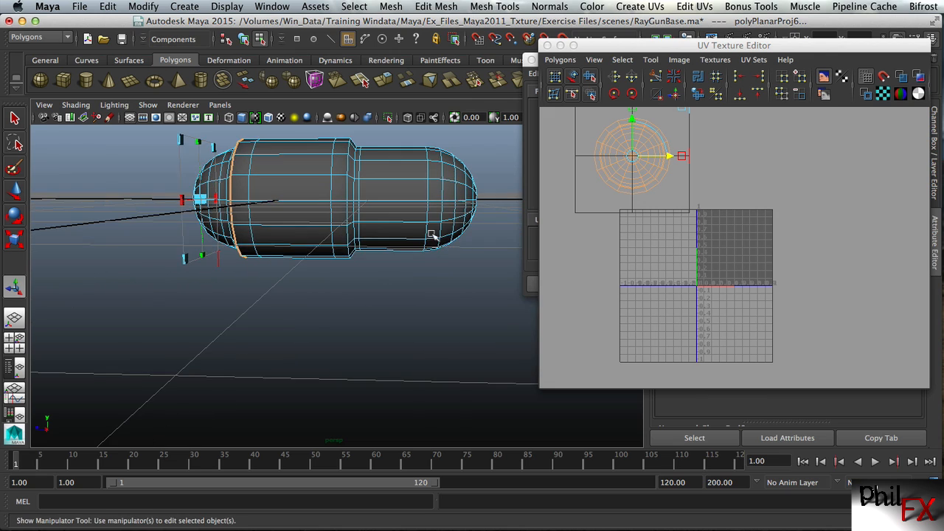
left_click_drag(432, 236, 442, 211, "alt")
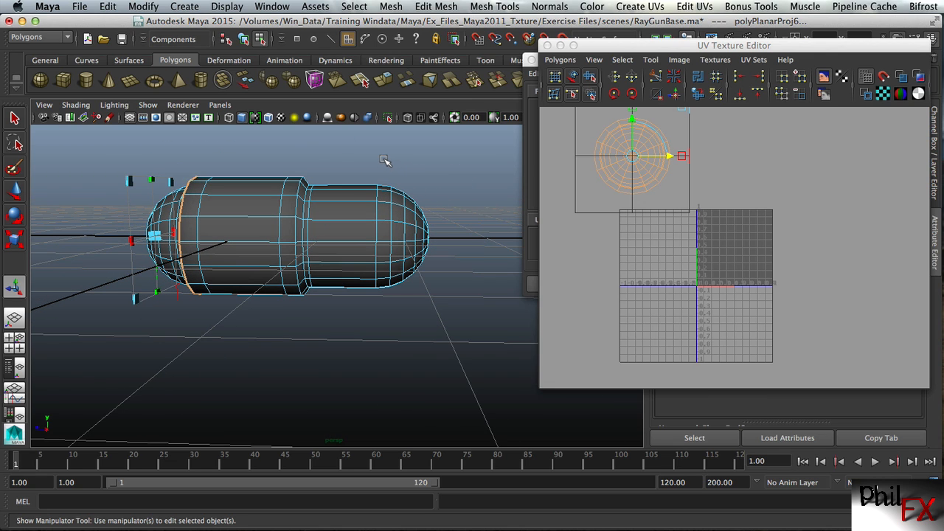
left_click_drag(384, 160, 476, 317)
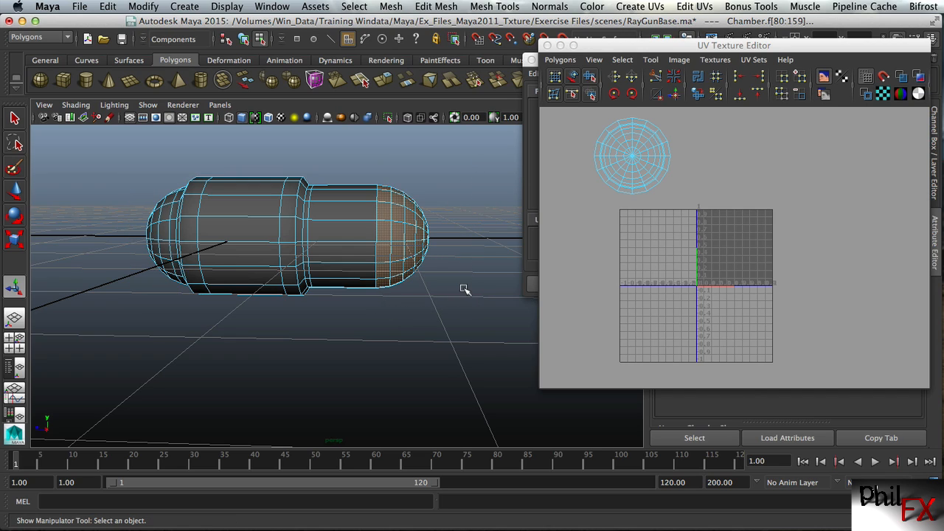
left_click_drag(457, 280, 459, 248, "alt")
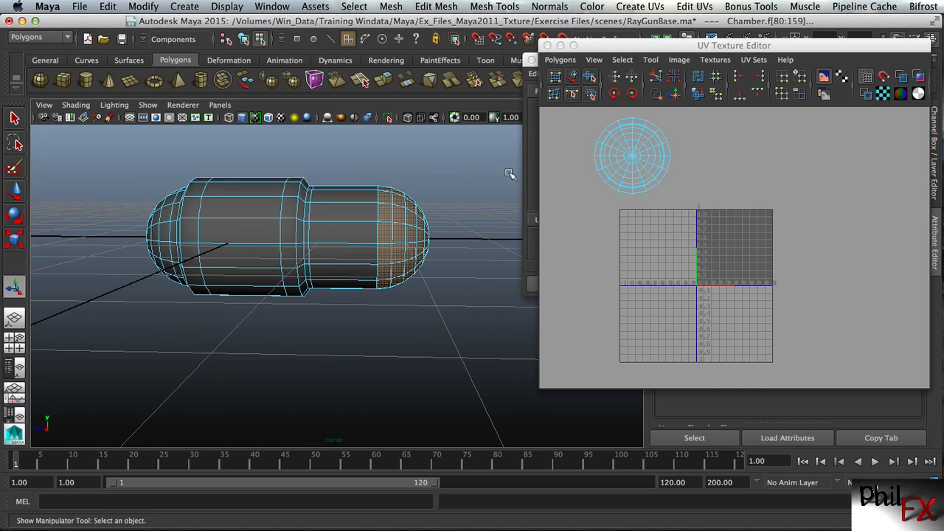
Apply Planar Mapping from the Z axis to the narrower end's cap faces
left_click(526, 190)
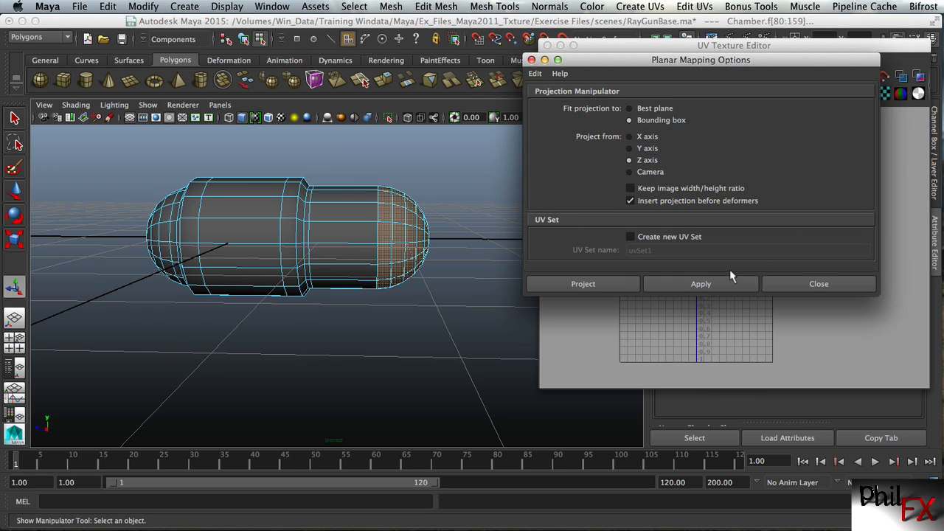
left_click(697, 283)
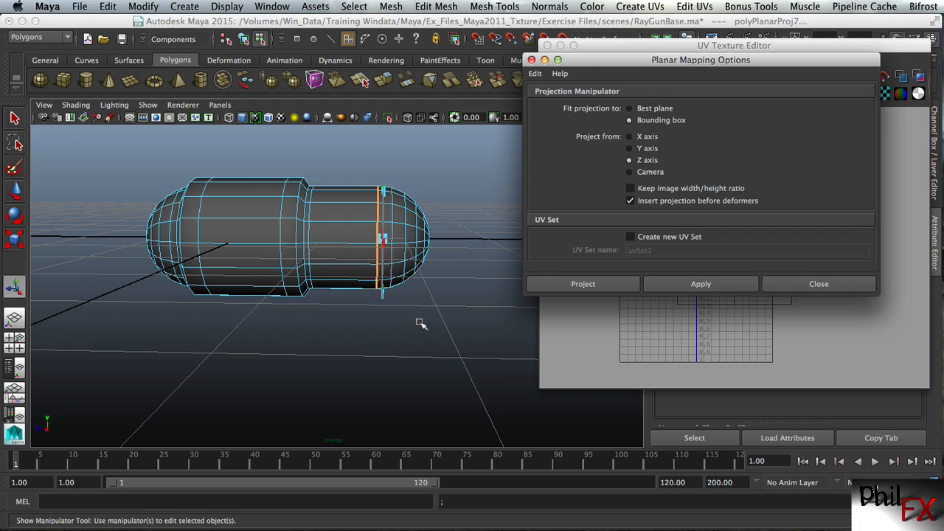
left_click_drag(445, 302, 417, 294, "alt")
Move the second cap's UV shell straight up above the 0–1 space beside the first shell and clear the selection
left_click_drag(706, 65, 390, 164)
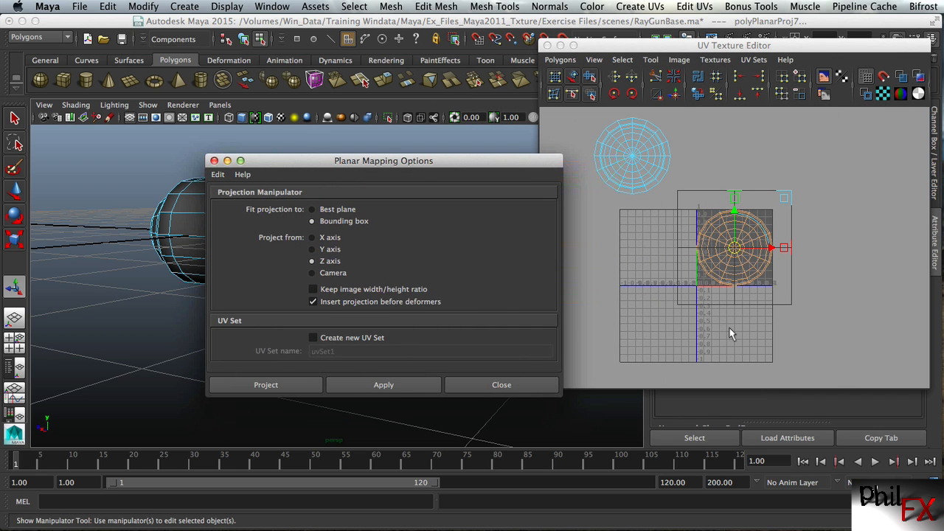
mouse_move(716, 327)
right_mouse_down("alt")
mouse_move(787, 321)
mouse_move(693, 319)
mouse_move(719, 317)
right_mouse_up("alt")
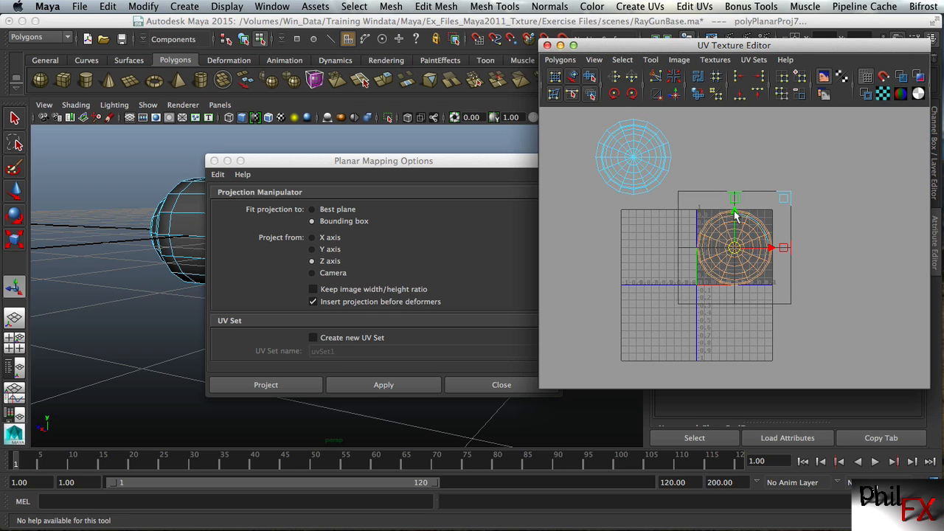
left_click_drag(734, 214, 733, 123)
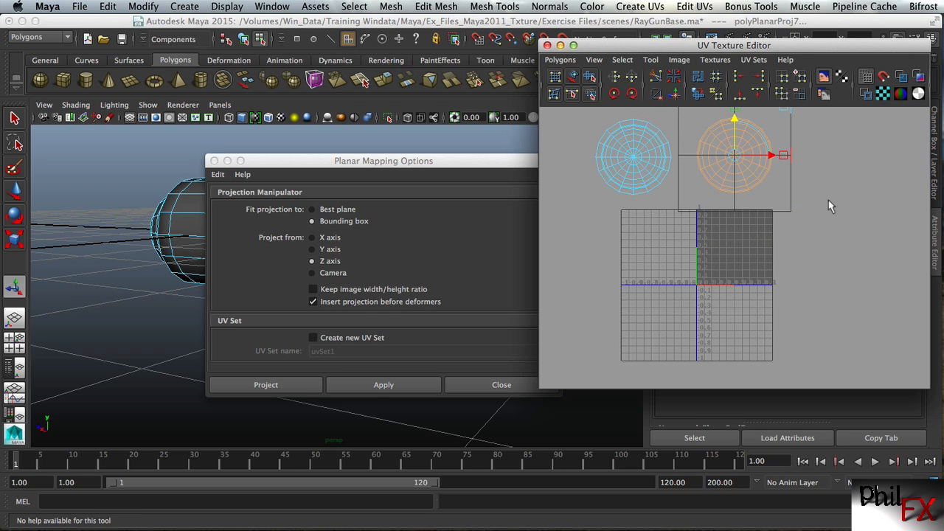
left_click(845, 216)
Select the faces of both rounded end caps through their two circular UV shells
left_click_drag(424, 162, 690, 165)
left_click_drag(238, 337, 305, 347, "alt")
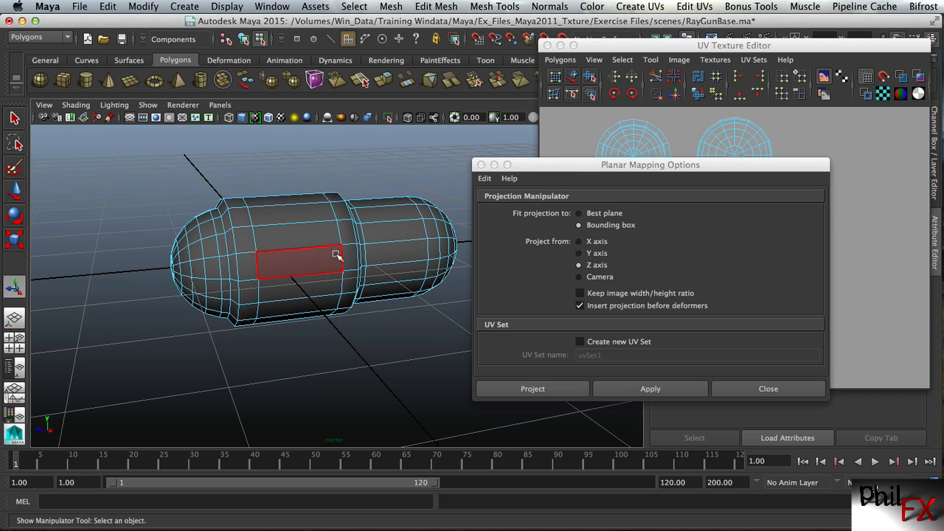
left_click_drag(295, 264, 346, 274, "alt")
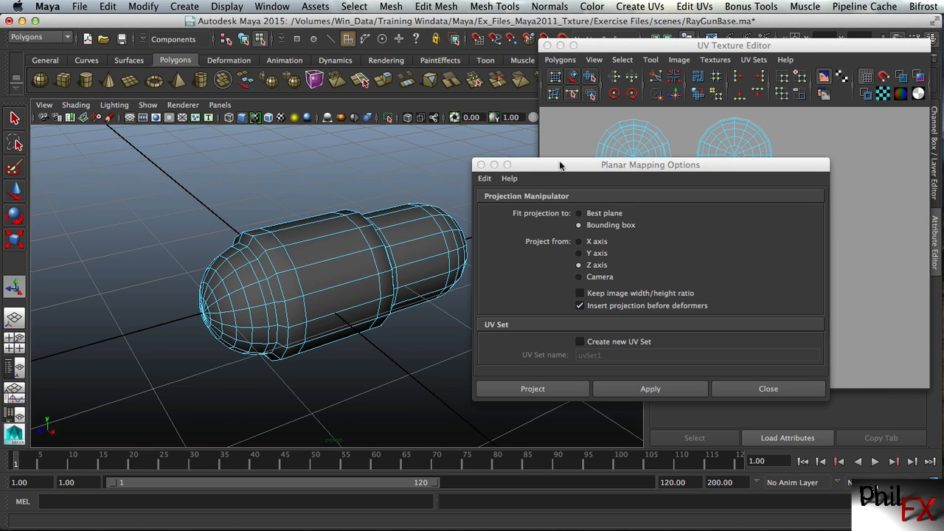
left_click_drag(559, 165, 297, 167)
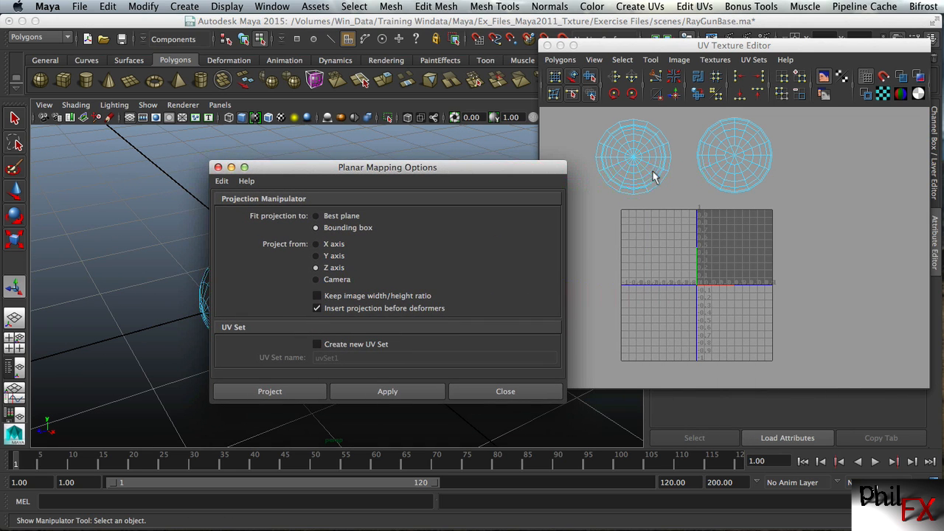
right_click_drag(630, 138, 629, 168)
left_click_drag(847, 200, 846, 201)
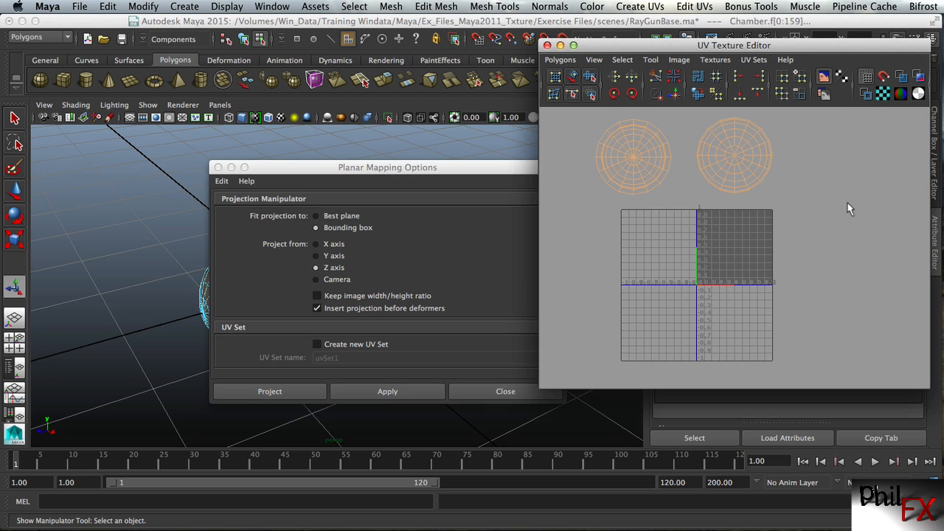
Invert the face selection so that only the Chamber's body faces between the two caps are selected
left_click_drag(392, 172, 669, 166)
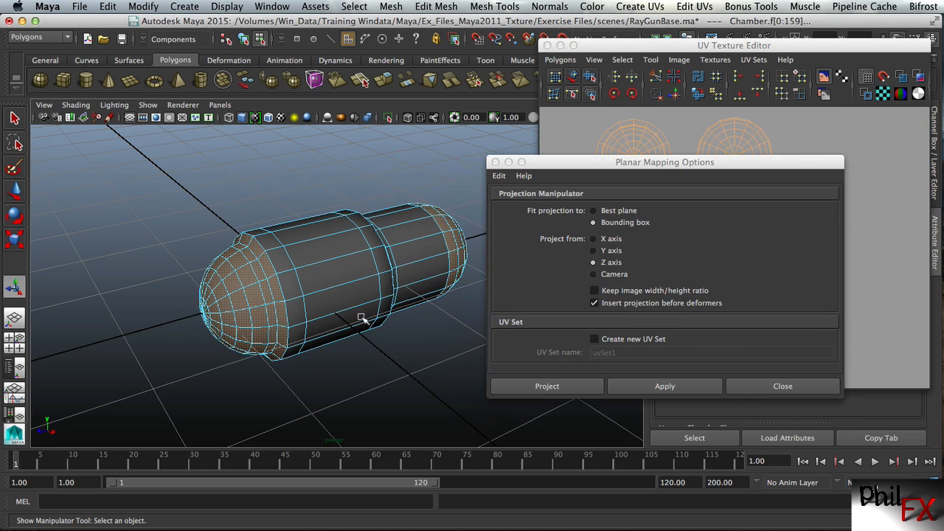
left_click_drag(346, 313, 422, 321, "alt")
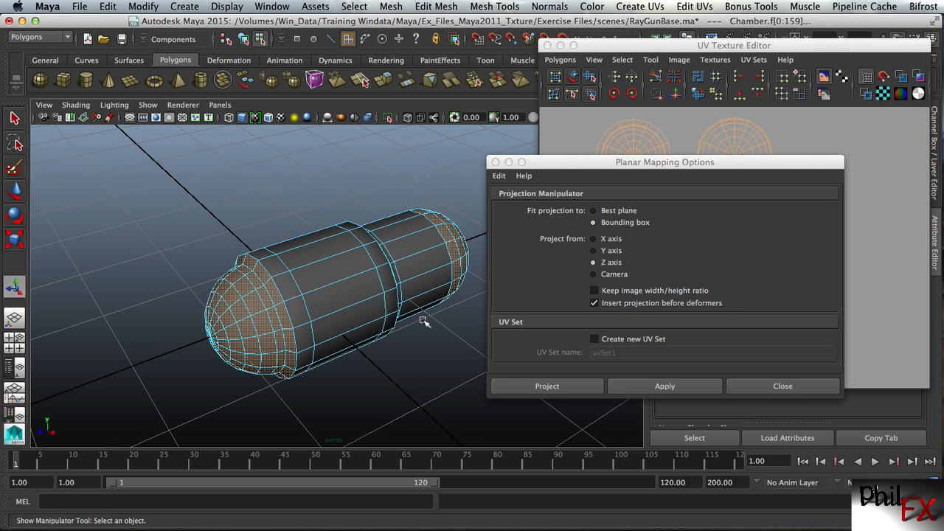
left_click(107, 6)
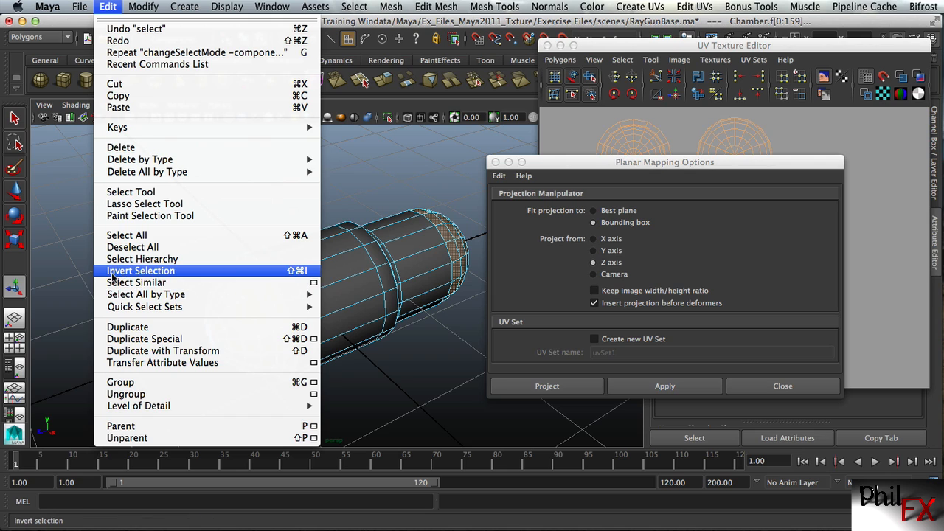
left_click(112, 272)
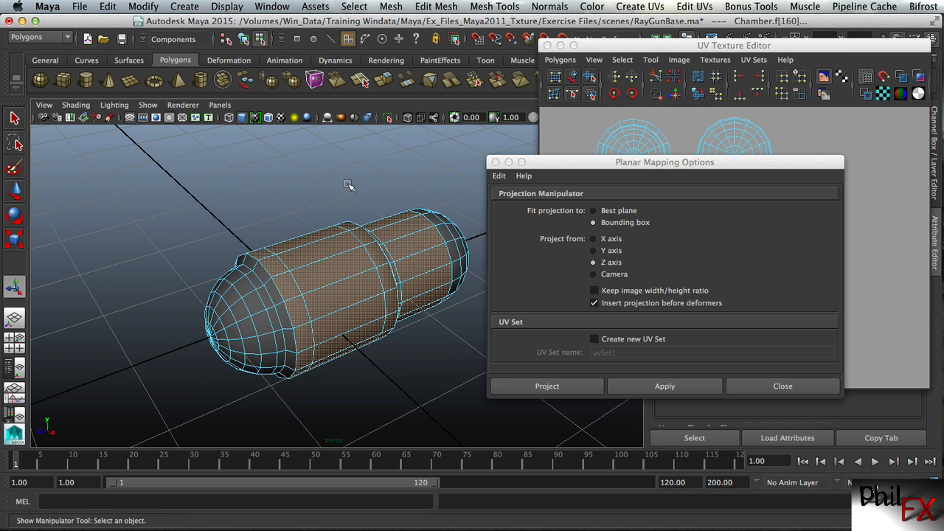
mouse_move(354, 352)
left_mouse_down("alt")
mouse_move(363, 347)
mouse_move(213, 320)
mouse_move(267, 259)
mouse_move(364, 363)
left_mouse_up("alt")
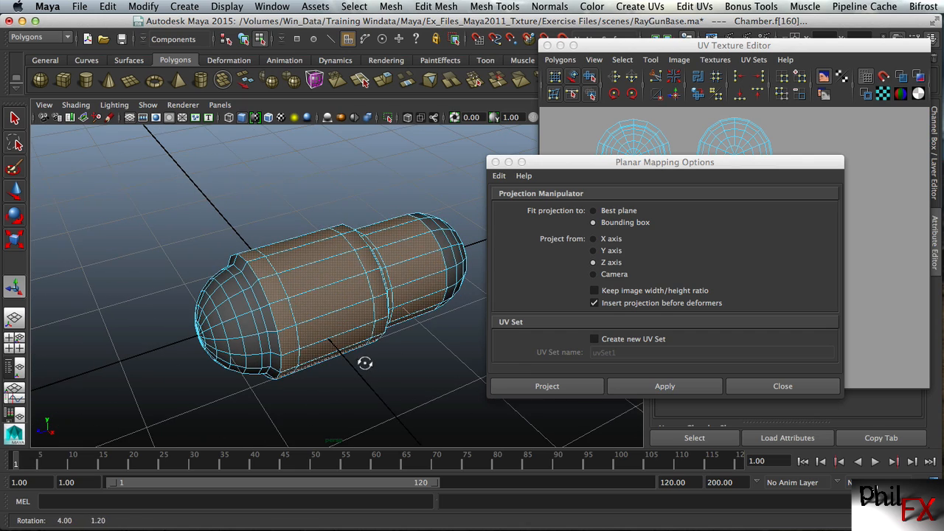
Replace the Planar Mapping options with Cylindrical Mapping, apply it to the selected body faces, and close its options
left_click(495, 162)
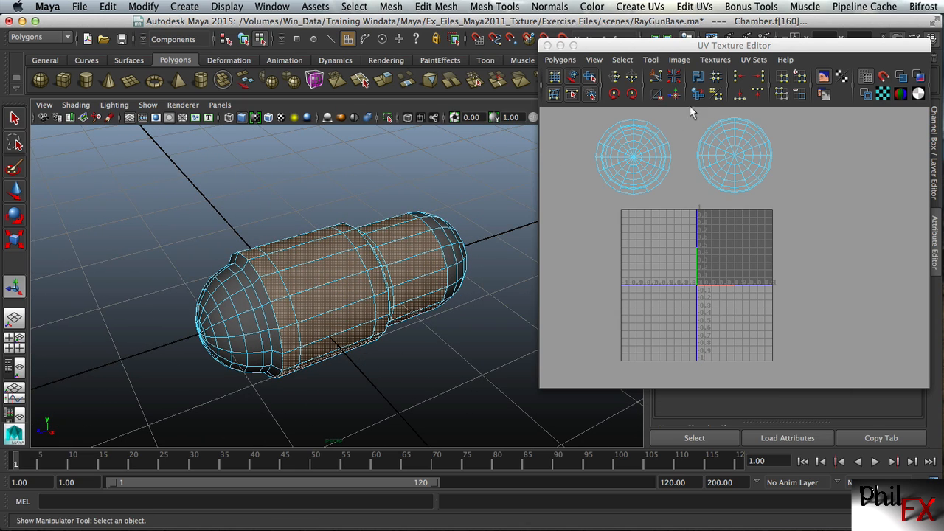
left_click_drag(694, 45, 635, 86)
left_click(802, 57)
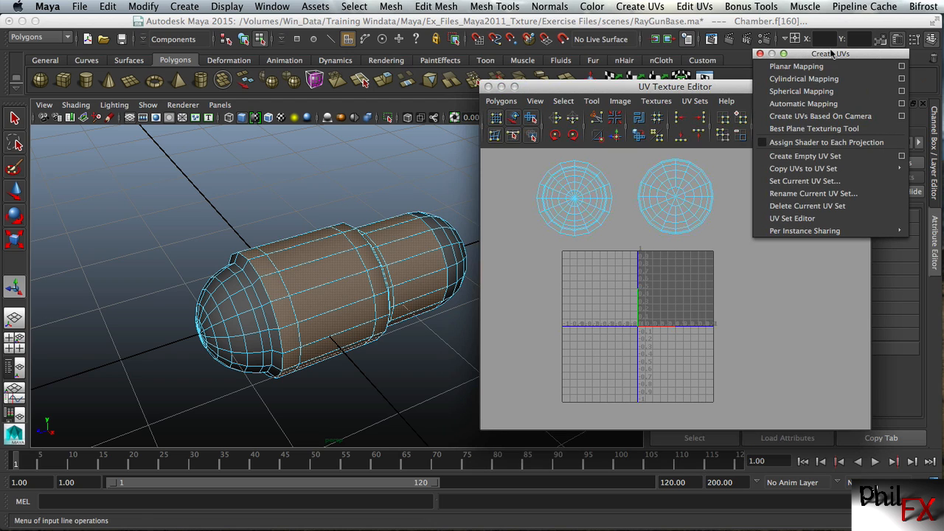
left_click(902, 79)
left_click_drag(722, 161, 791, 92)
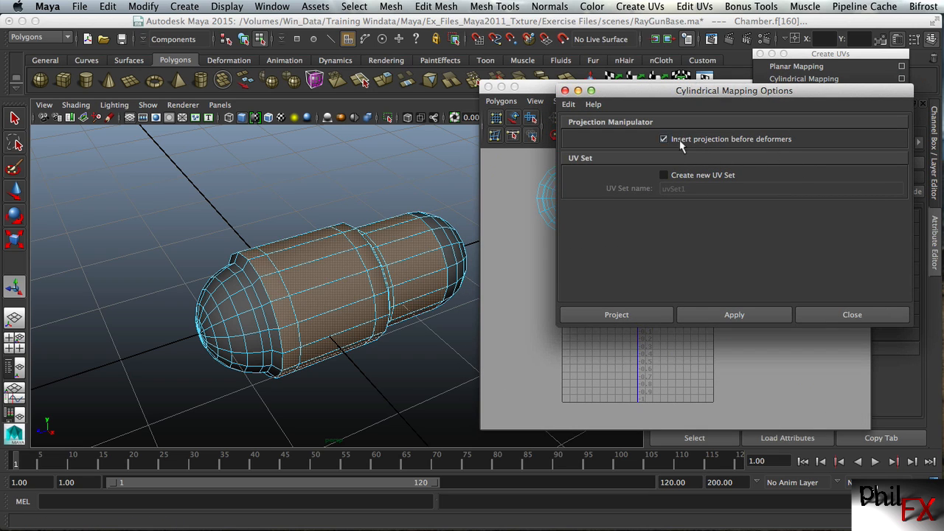
left_click(730, 314)
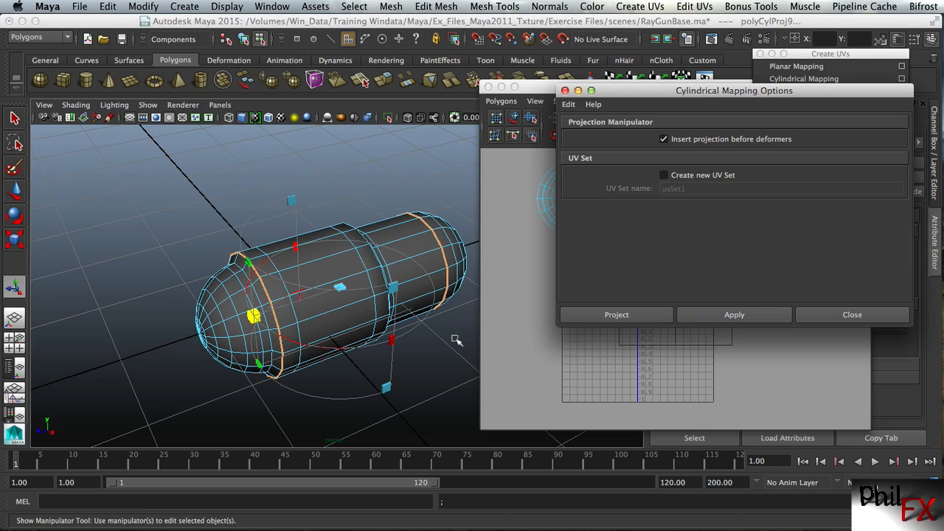
left_click_drag(385, 260, 369, 243, "alt")
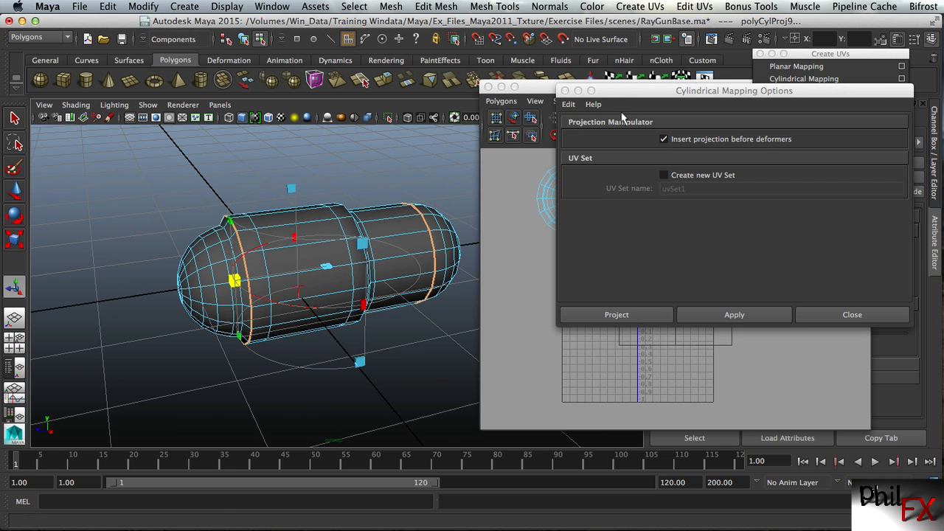
left_click(830, 315)
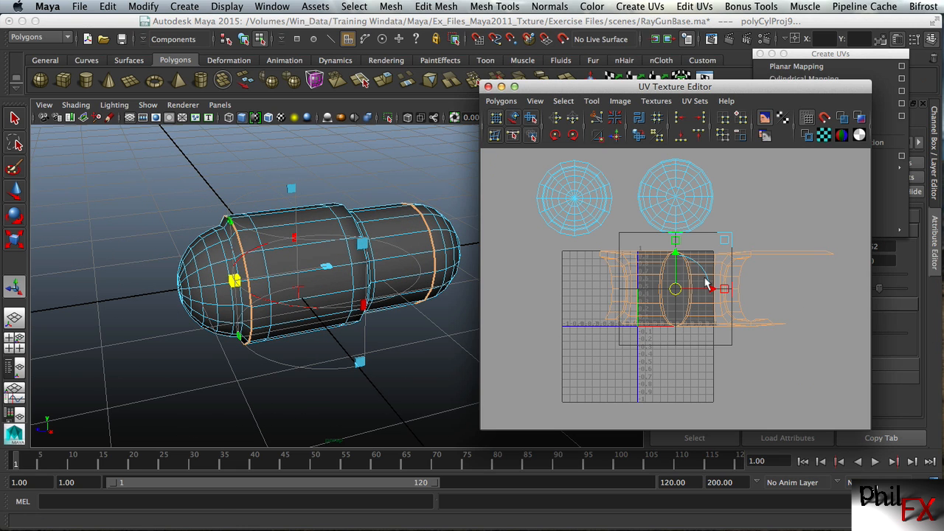
Extend the cylindrical projection's horizontal sweep to 360 degrees around the Chamber
right_click_drag(586, 342, 702, 326, "alt")
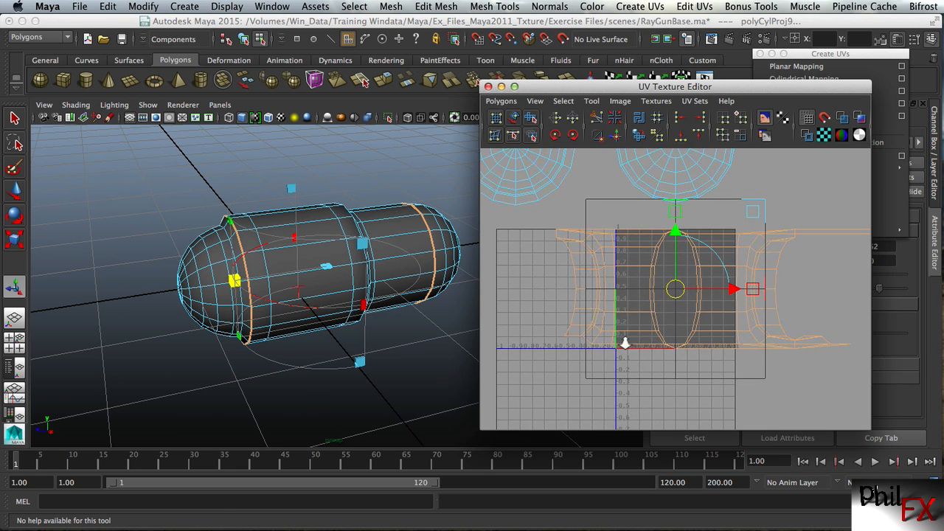
right_click_drag(625, 343, 679, 342, "alt")
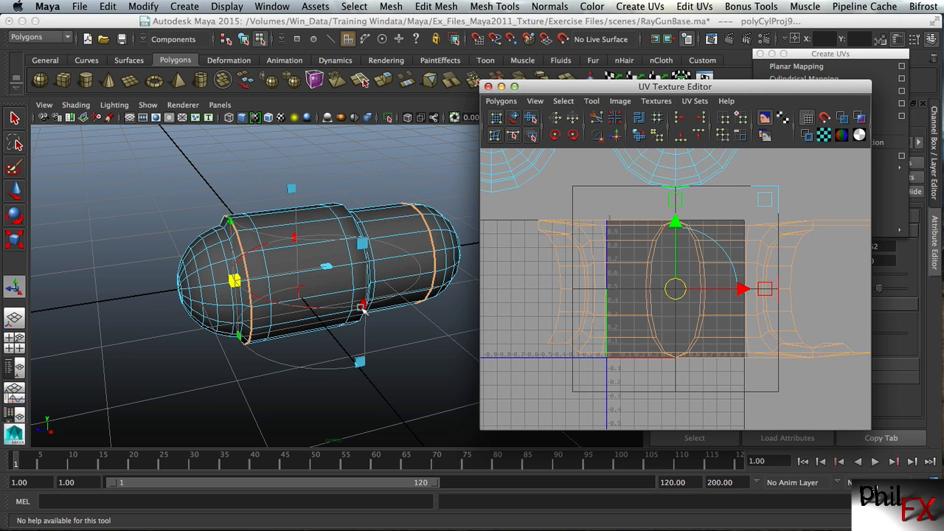
left_click_drag(366, 310, 379, 226)
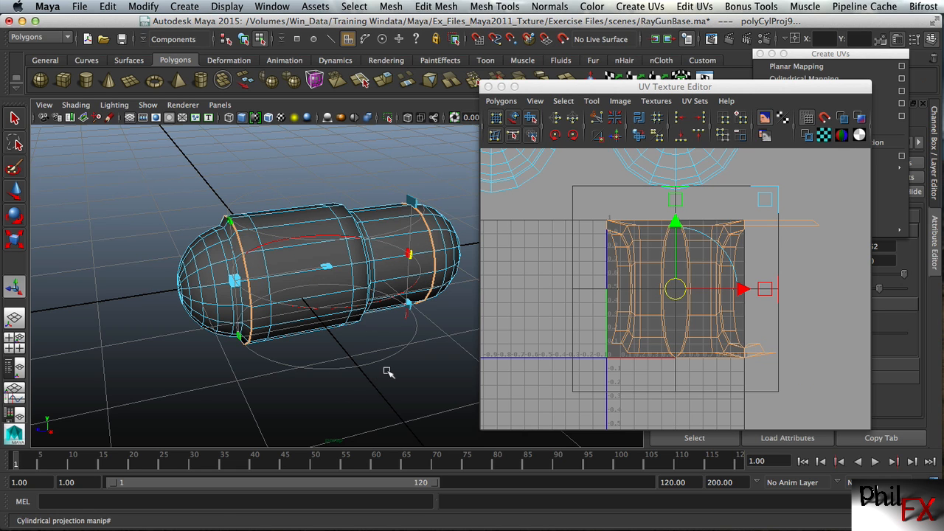
Switch the cylindrical projection to its transform manipulator and bring up the rotation rings
left_click_drag(388, 372, 210, 340, "alt")
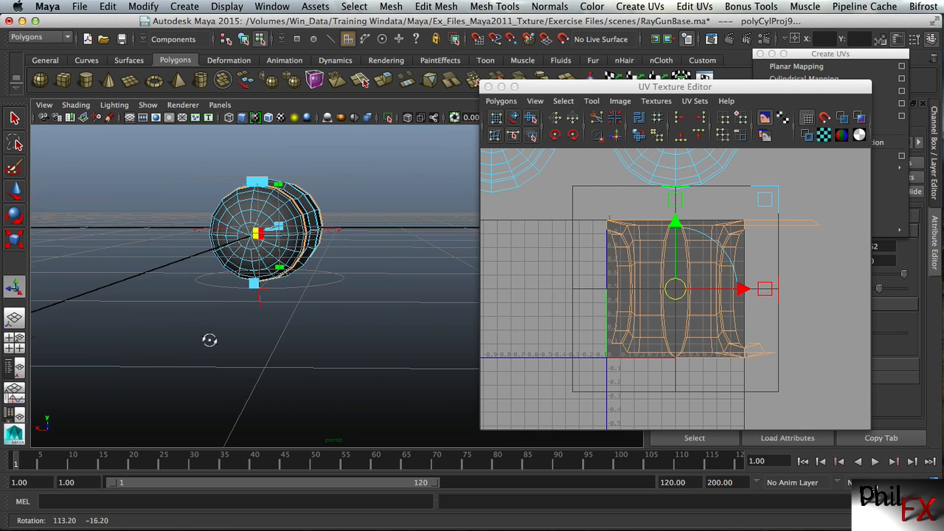
scroll(209, 340, "up", 5)
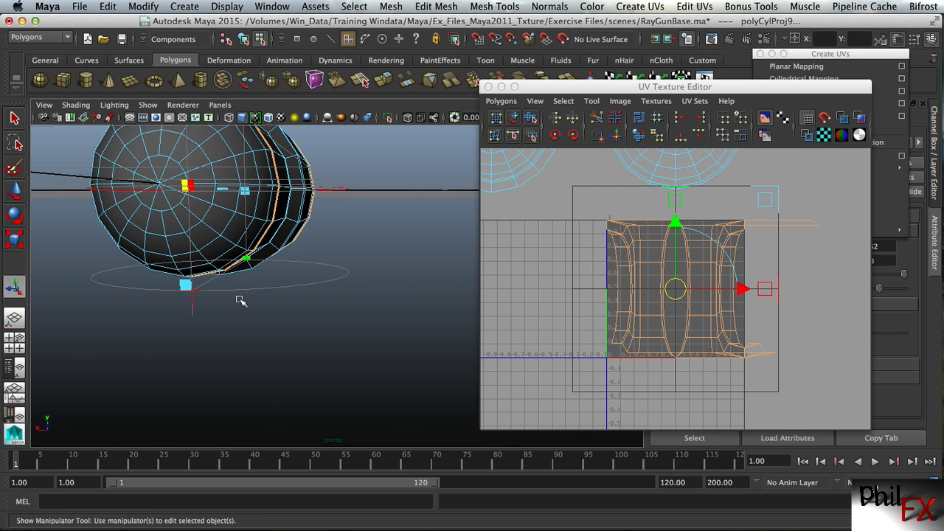
left_click(191, 299)
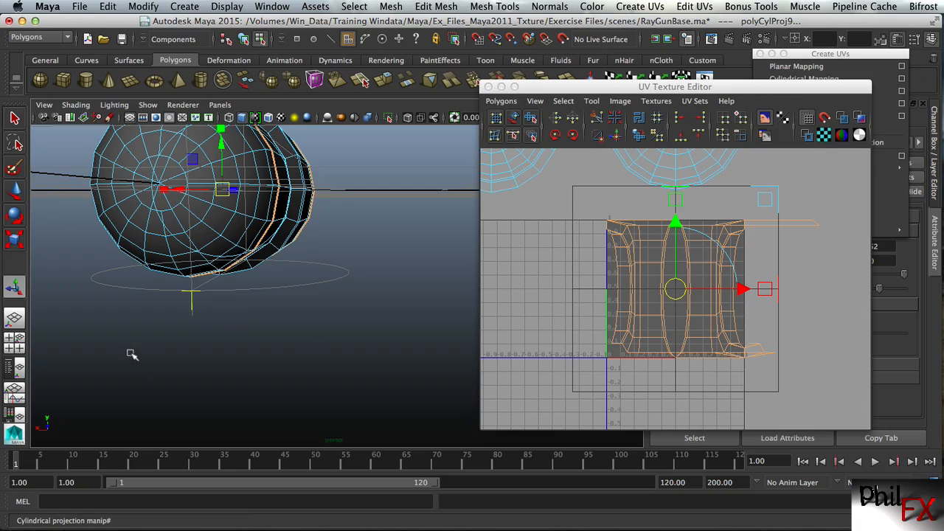
left_click_drag(131, 355, 311, 366, "alt")
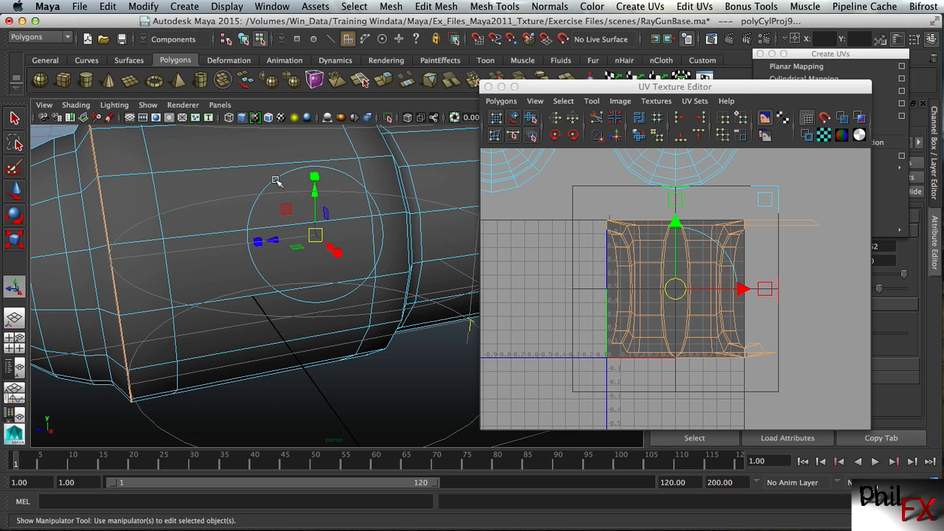
left_click(317, 235)
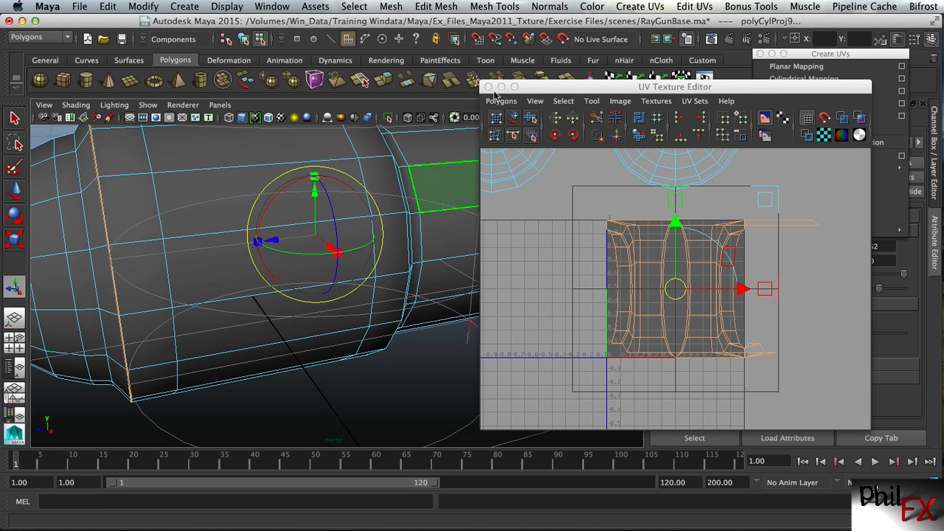
Close the UV Texture Editor and the floating Create UVs menu, and show the projection's channel values
left_click(488, 86)
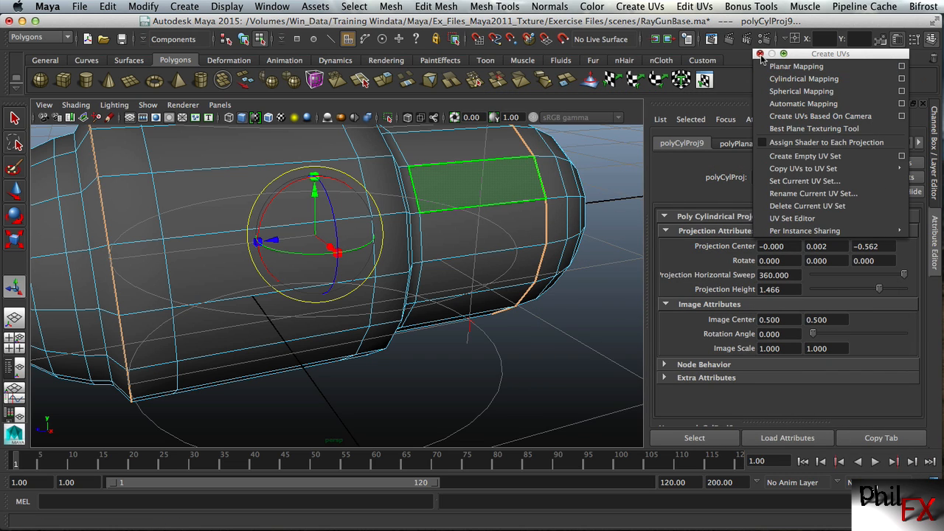
left_click(760, 54)
left_click(934, 140)
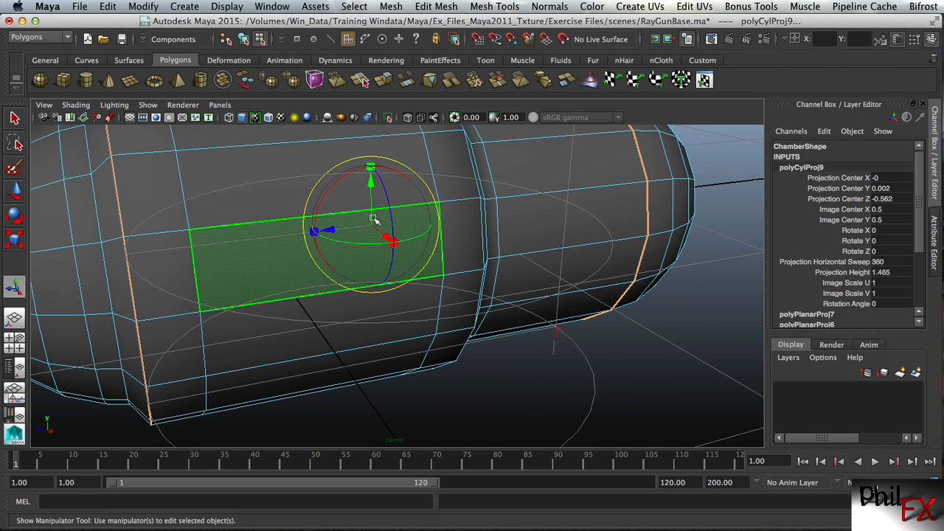
Rotate the cylindrical projection to follow the Chamber's length, setting Rotate X to 90, Rotate Y to 0 and Rotate Z to 0
left_click_drag(342, 179, 318, 233)
left_click_drag(317, 242, 327, 259)
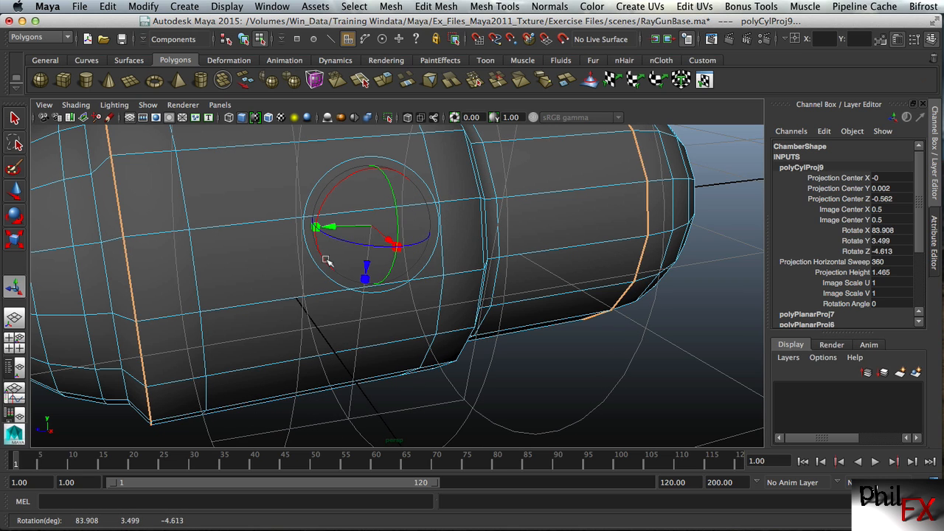
double_click(884, 230)
type("90")
key("Tab")
type("0")
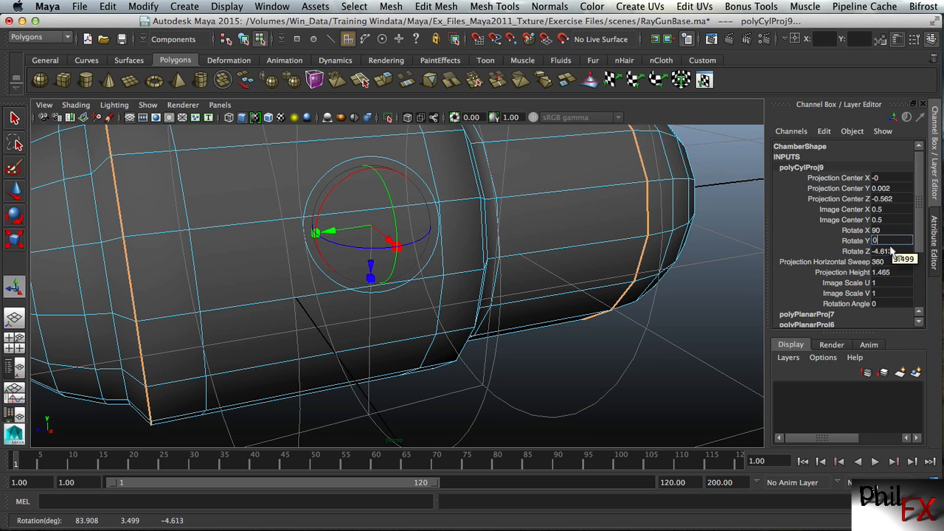
key("Tab")
type("0")
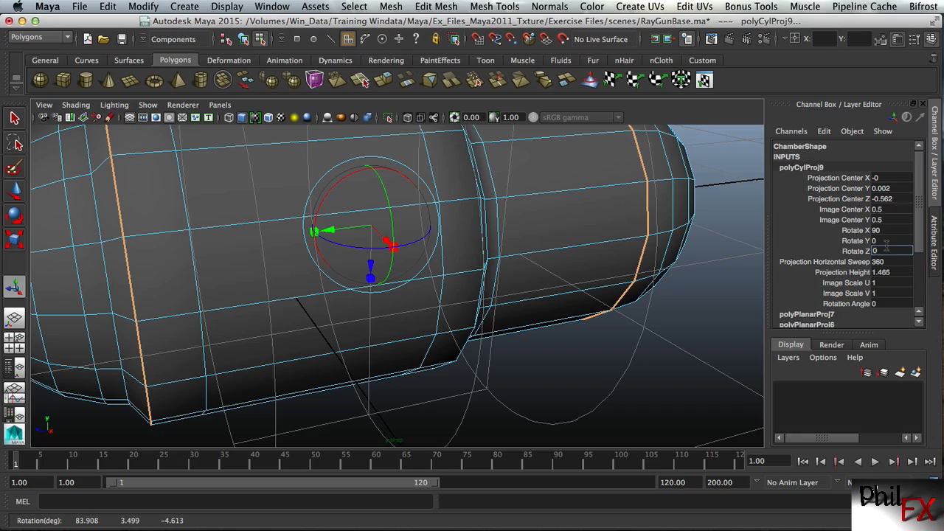
left_click(885, 240)
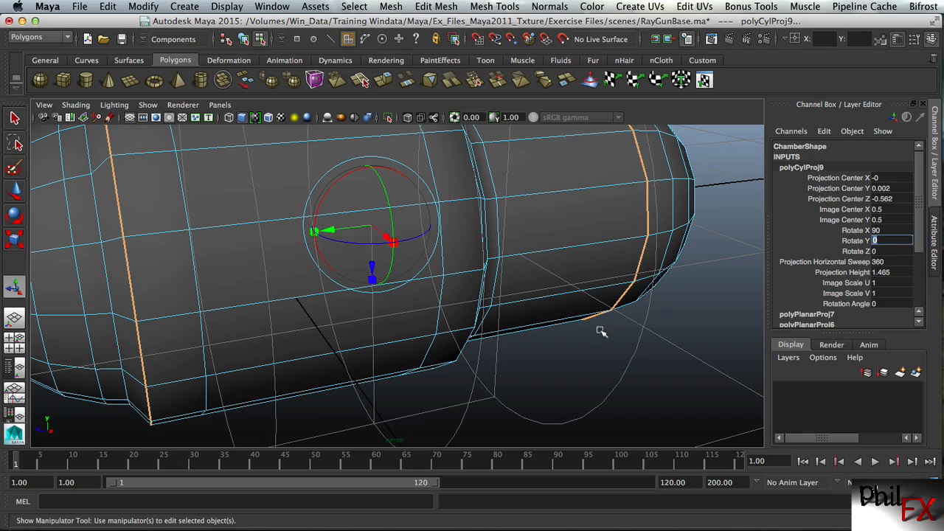
Inspect the rotated projection's alignment around the whole Chamber, toggle its manipulator, and clear the selection
right_click_drag(580, 324, 384, 348, "alt")
right_click_drag(519, 307, 446, 322, "alt")
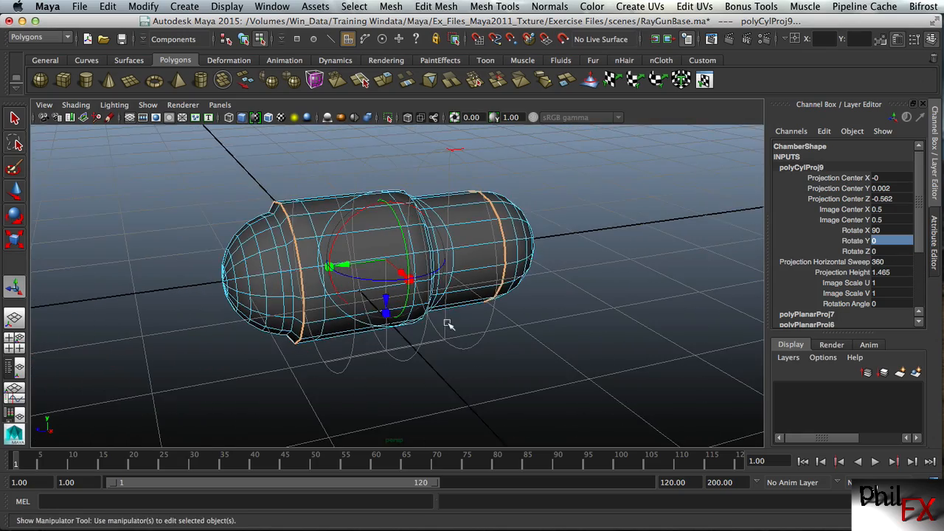
left_click_drag(449, 325, 526, 268, "alt")
mouse_move(417, 306)
right_mouse_down("alt")
mouse_move(548, 270)
mouse_move(412, 291)
right_mouse_up("alt")
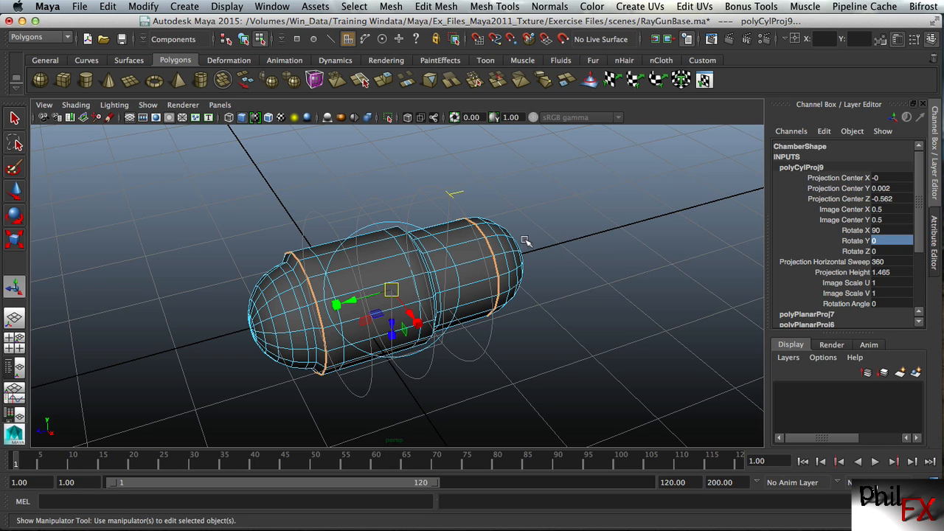
left_click(615, 203)
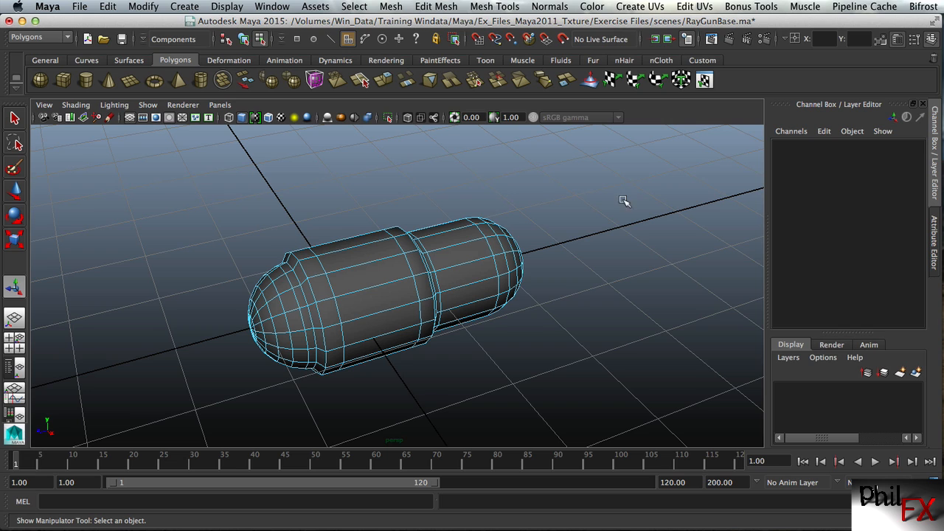
Select a face on the Chamber's narrower section and list the mesh's construction history inputs
left_click(935, 238)
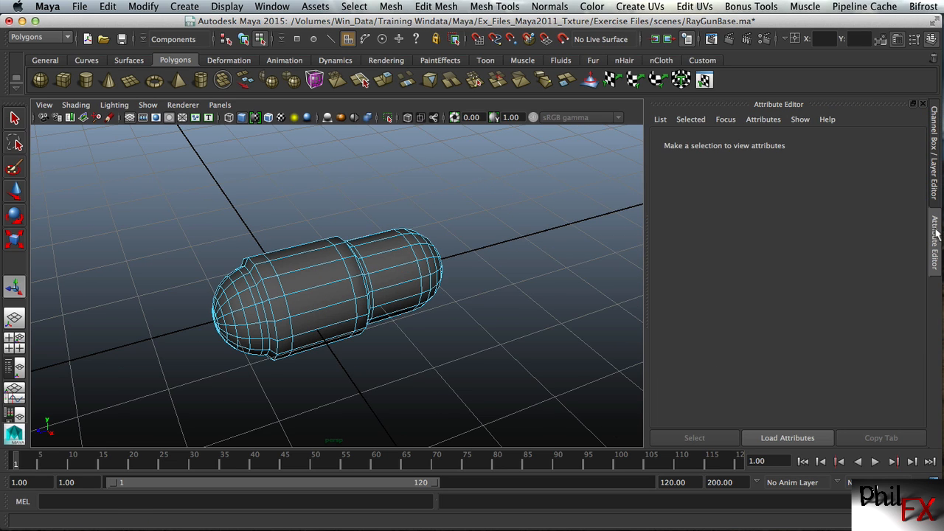
left_click(390, 265)
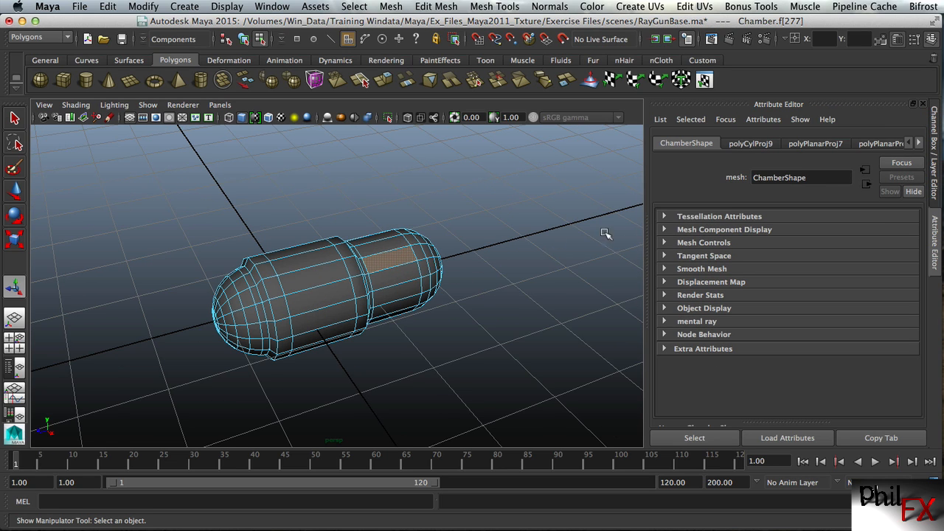
left_click(938, 148)
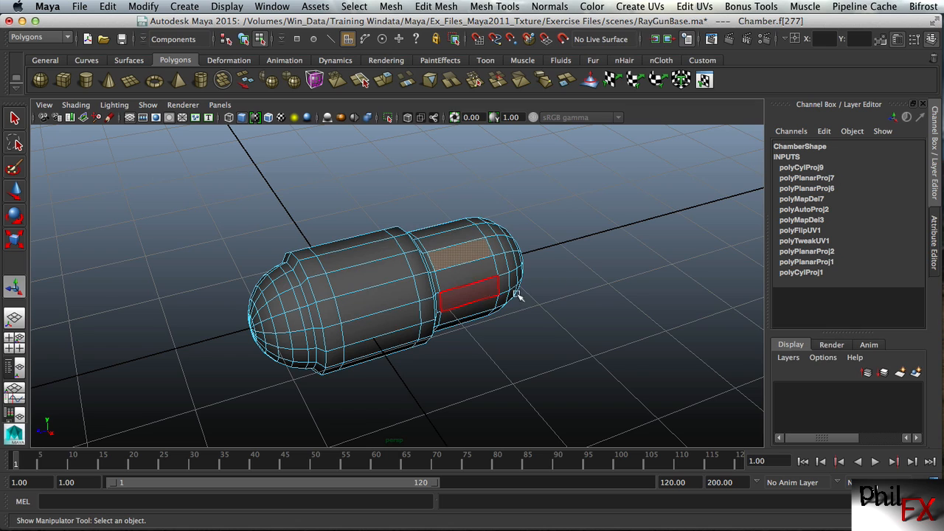
Inspect the manipulators and channel values of the first cylindrical and first planar projections in the Chamber's construction history
left_click(804, 273)
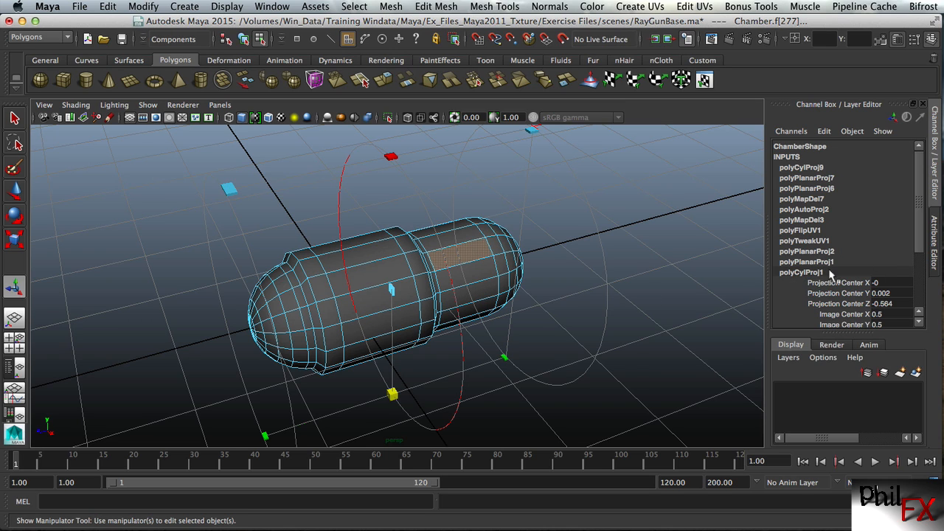
mouse_move(918, 226)
left_mouse_down()
mouse_move(919, 275)
mouse_move(919, 208)
left_mouse_up()
right_click_drag(611, 254, 589, 245, "alt")
left_click_drag(589, 245, 700, 222, "alt")
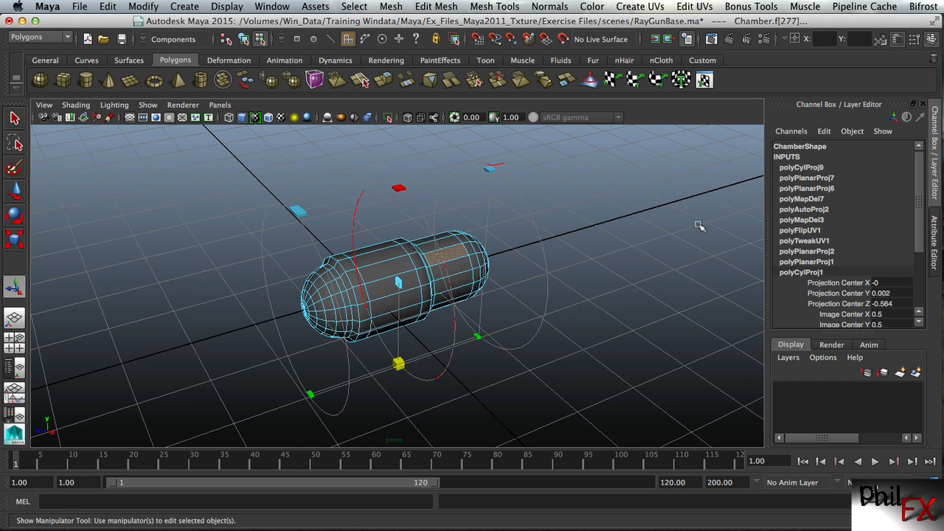
left_click(812, 263)
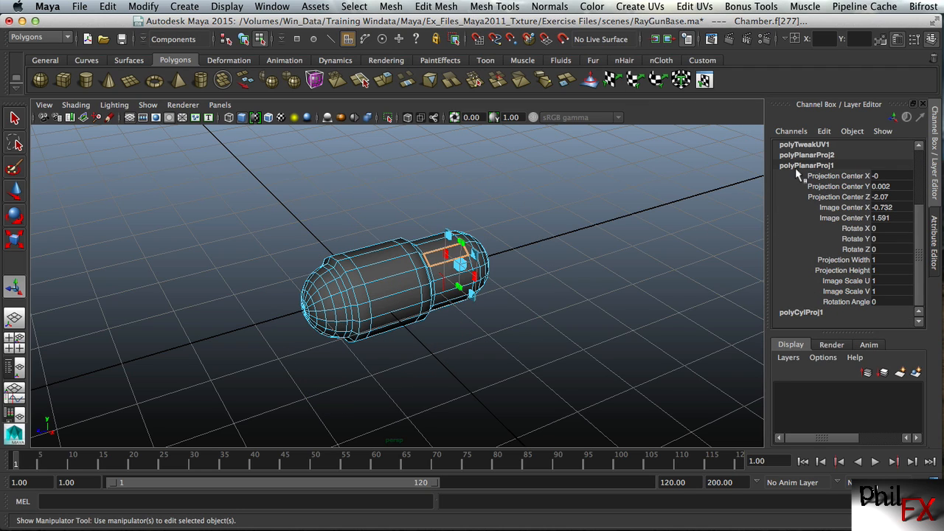
left_click(796, 312)
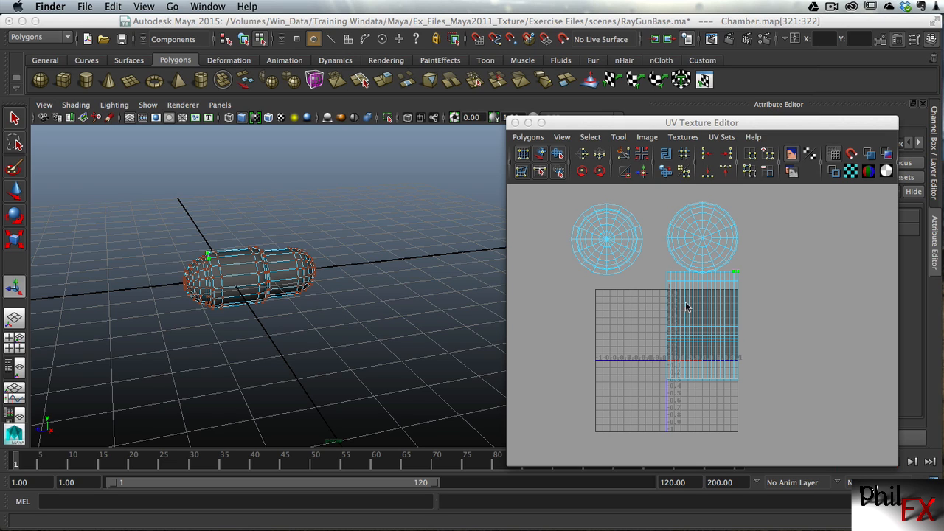
Select the whole cylindrical body UV shell starting from its corner UVs, move it sideways just outside the 0–1 UV square, and deselect it
right_click_drag(654, 322, 808, 309, "alt")
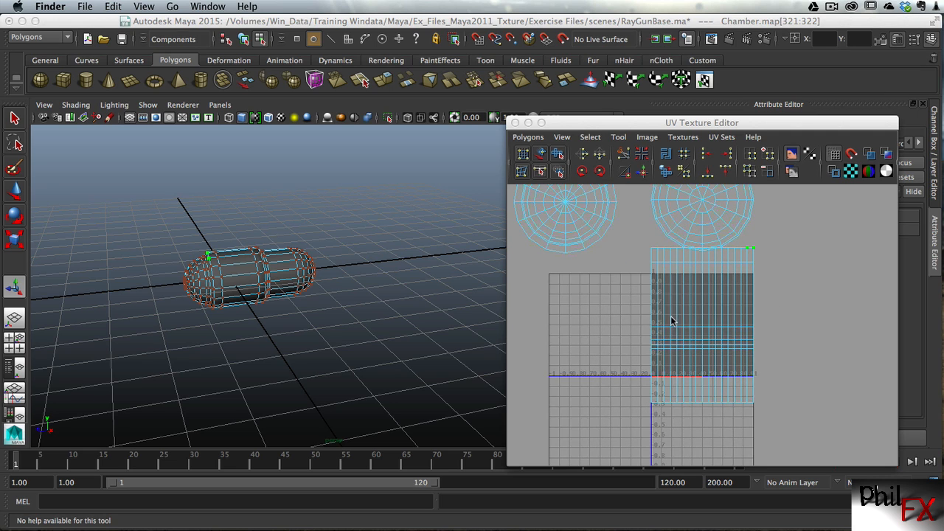
right_click_drag(671, 320, 705, 318, "alt")
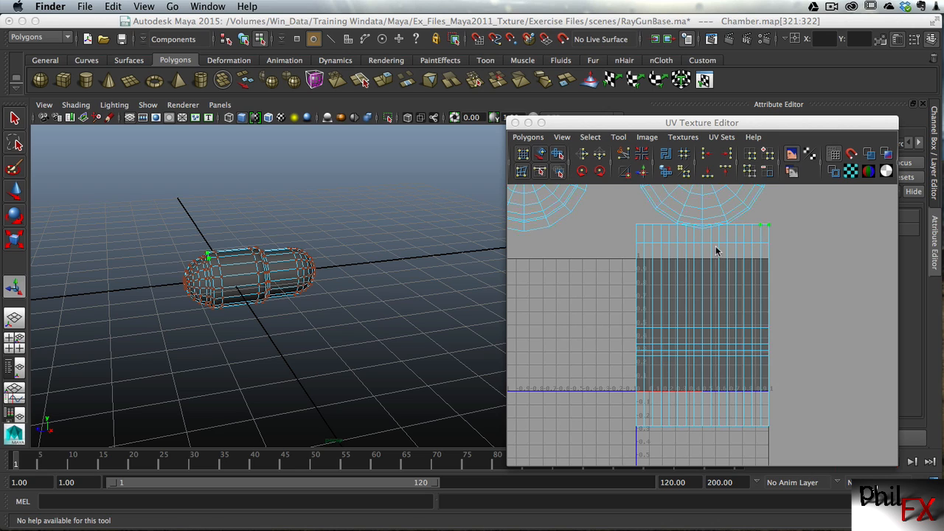
left_click(771, 231)
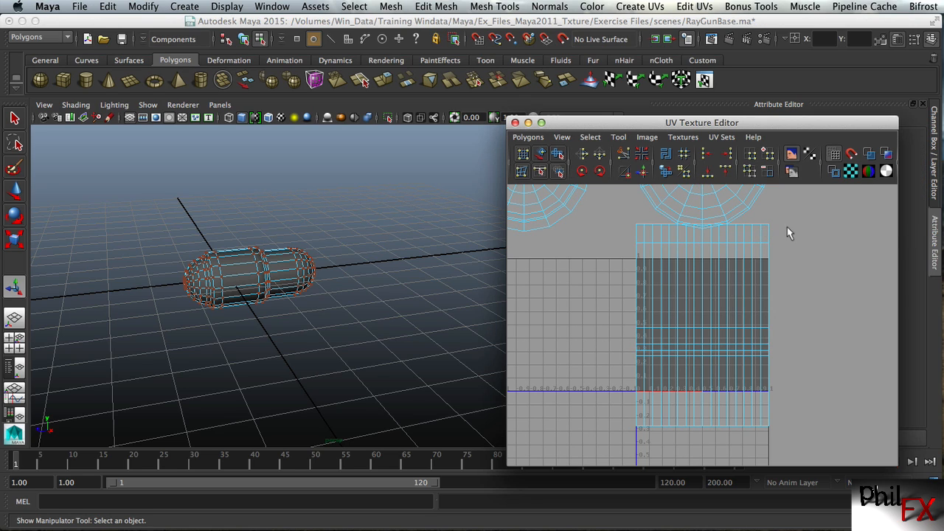
key("space")
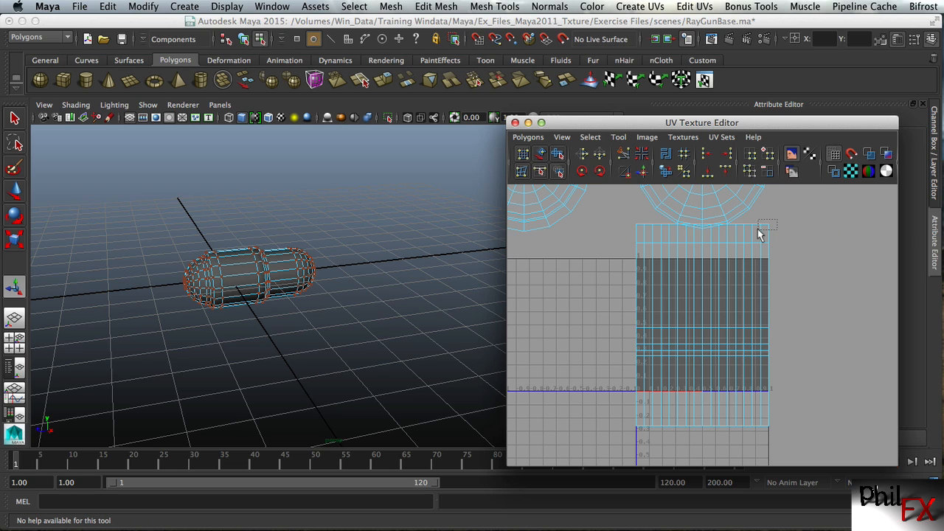
left_click_drag(776, 219, 758, 229)
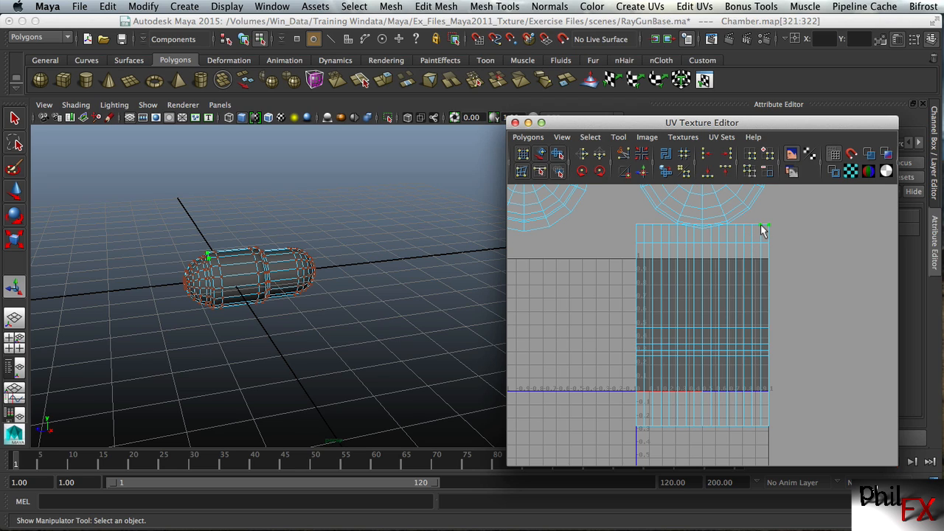
right_click_drag(763, 231, 794, 216, "ctrl")
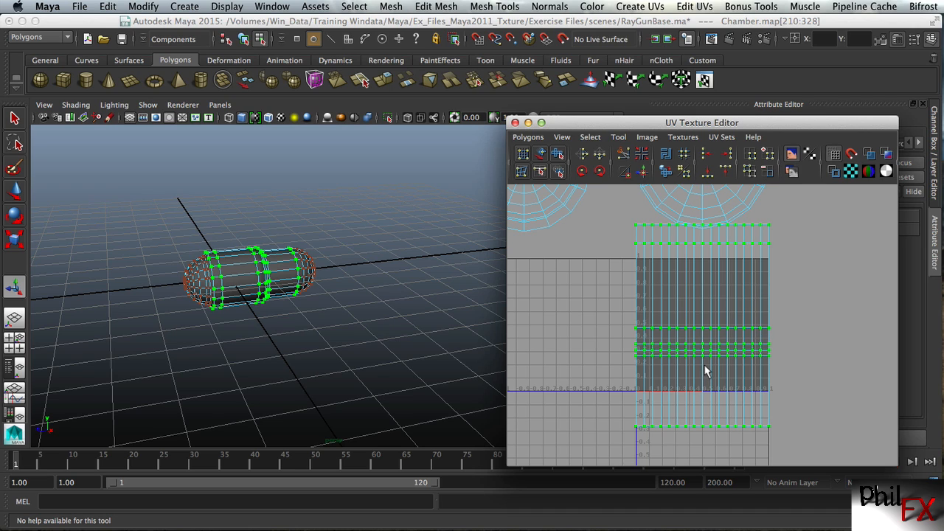
key("w")
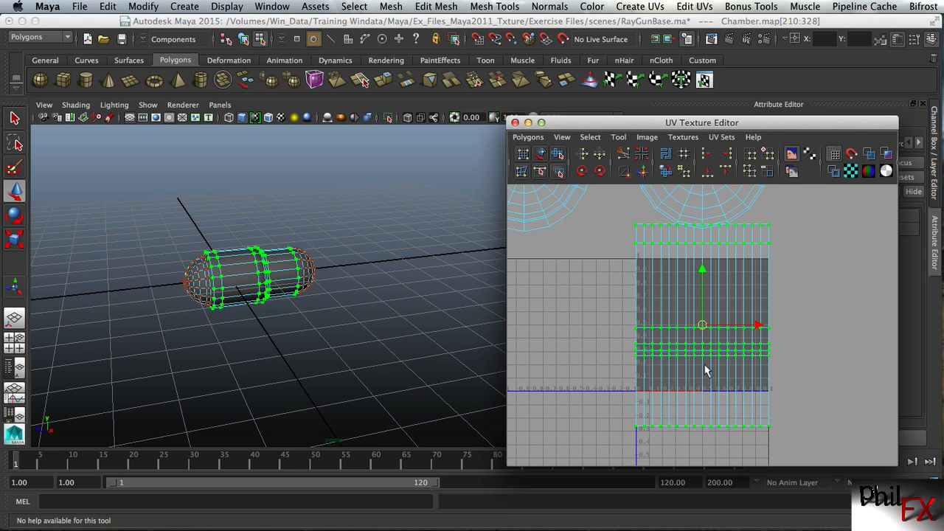
left_click_drag(760, 329, 896, 329)
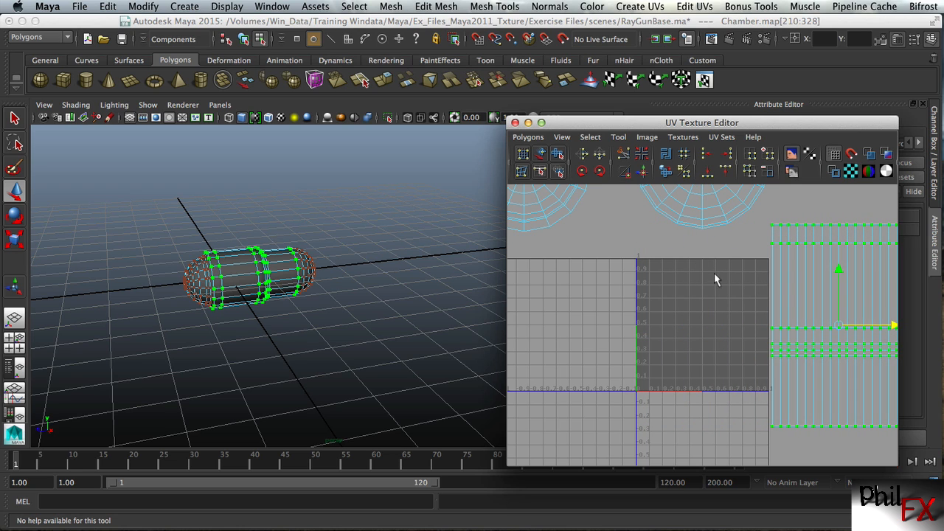
right_click_drag(714, 273, 581, 297, "alt")
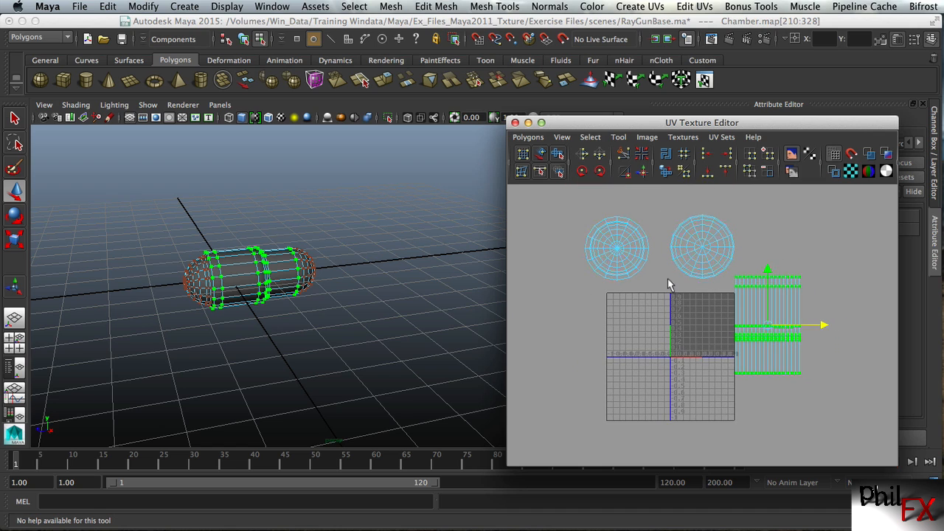
left_click(775, 231)
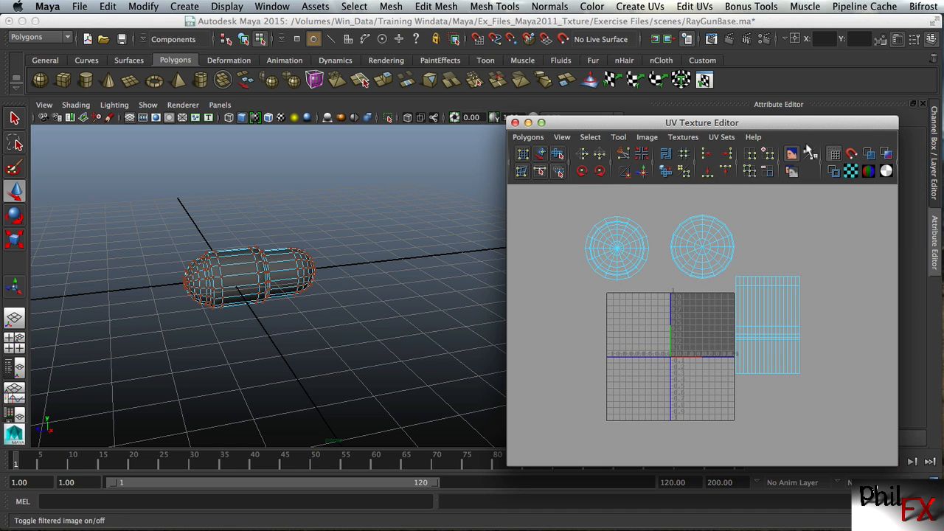
Enlarge the UV Texture Editor, turn on shaded UV display, and reposition the editor so the Chamber stays visible
left_click_drag(782, 122, 573, 80)
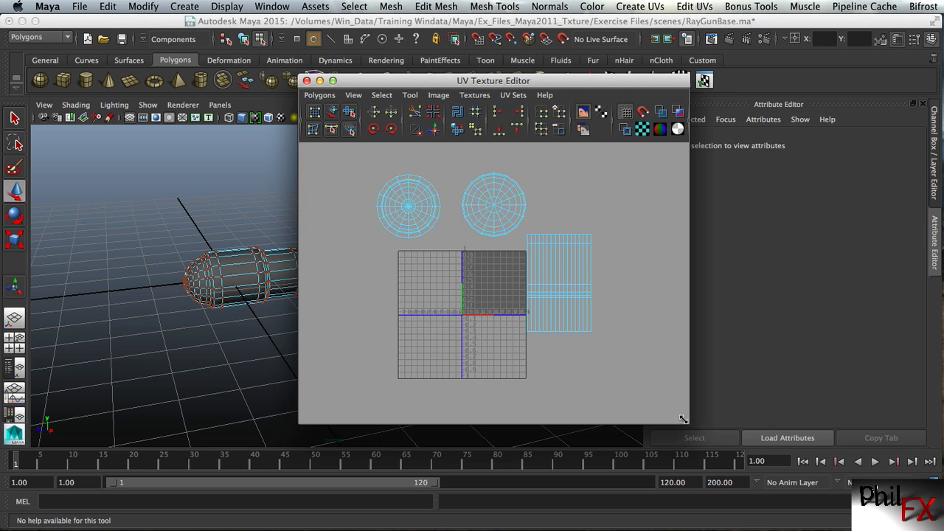
left_click_drag(683, 419, 831, 502)
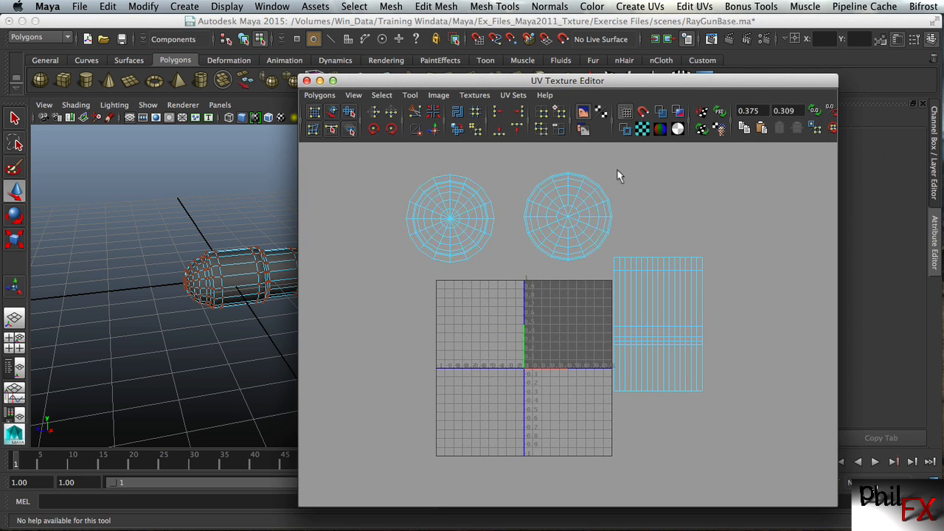
left_click(662, 112)
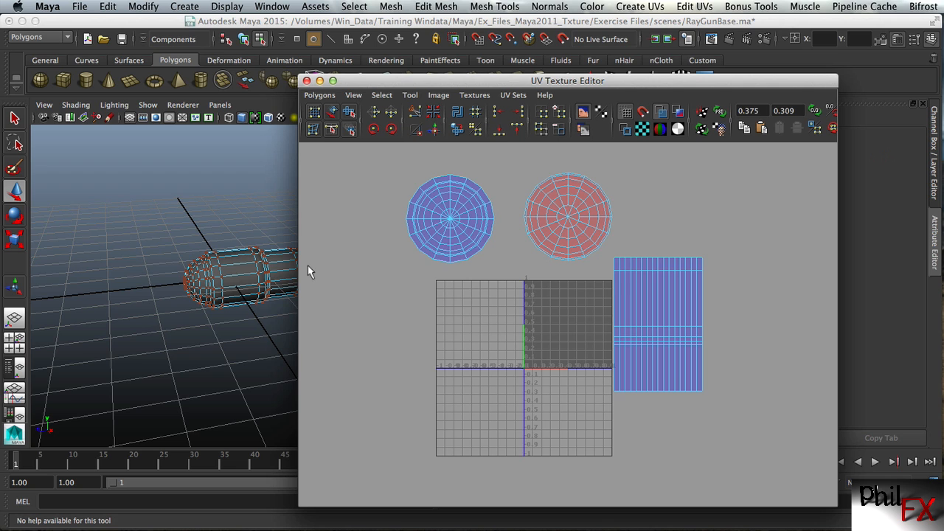
left_click_drag(392, 87, 477, 77)
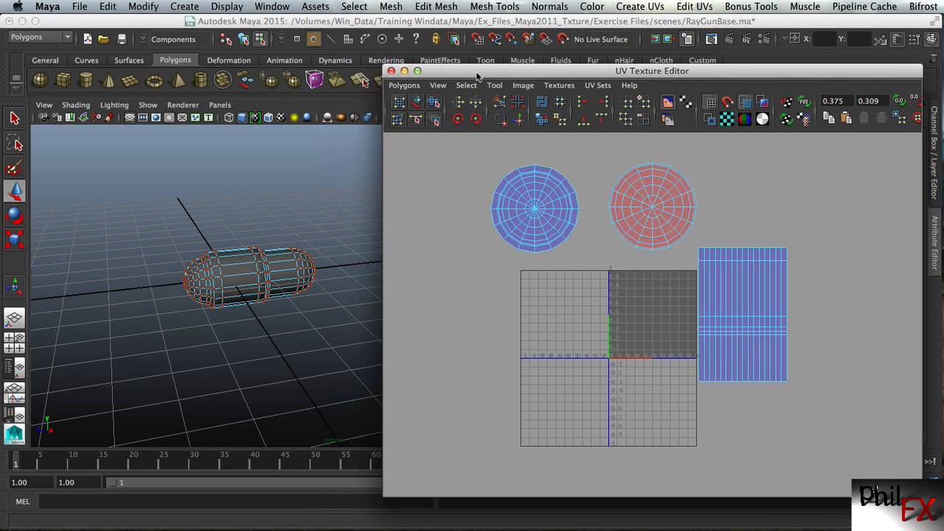
Select all faces of the red-shaded end cap shell, flip its UVs, and clear the selection
left_click_drag(320, 226, 297, 204, "alt")
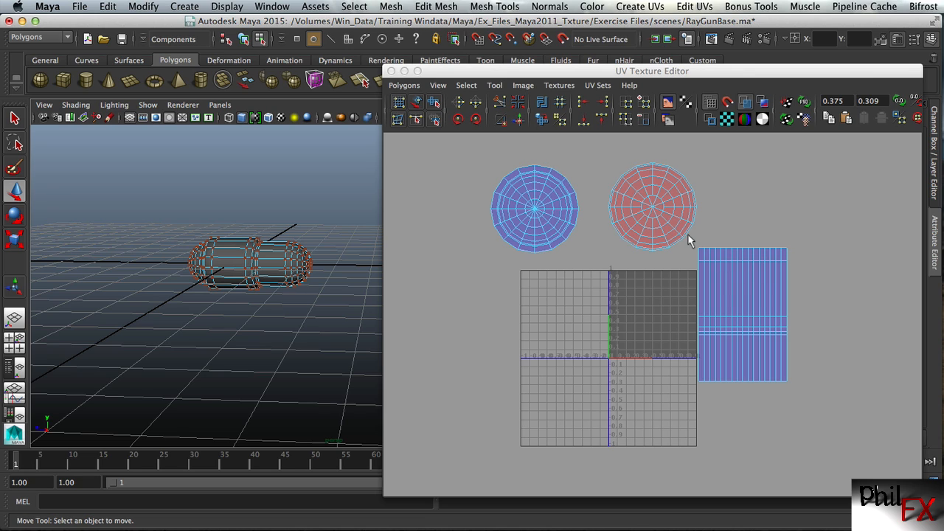
left_click(685, 188)
right_click_drag(681, 193, 680, 217)
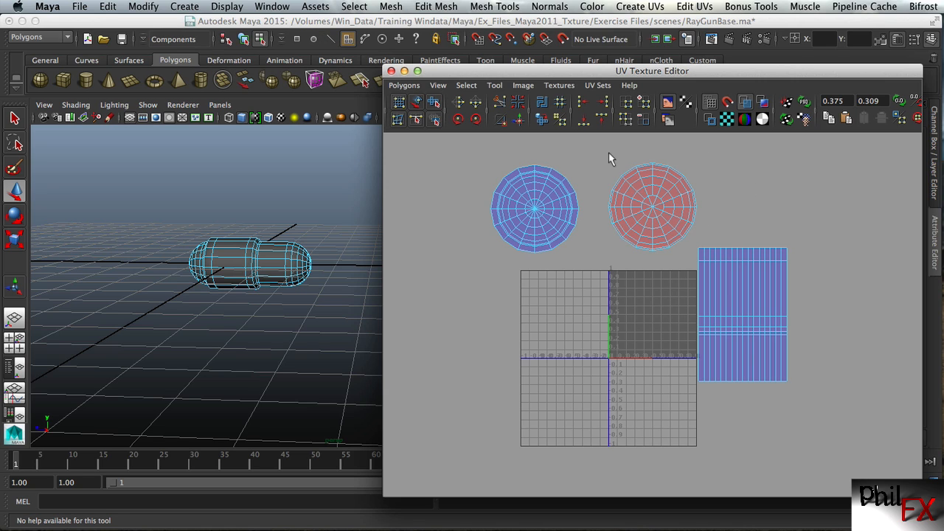
left_click_drag(609, 153, 698, 255)
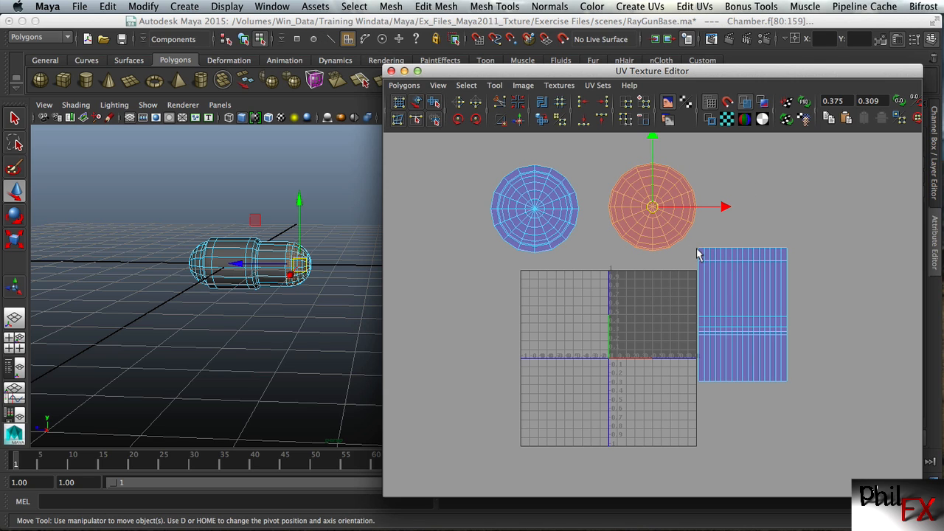
left_click(405, 85)
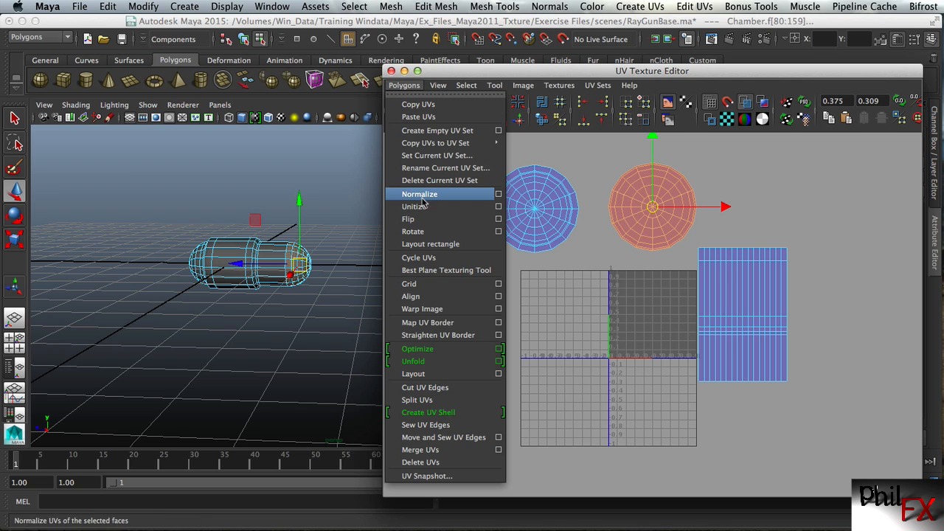
left_click(413, 220)
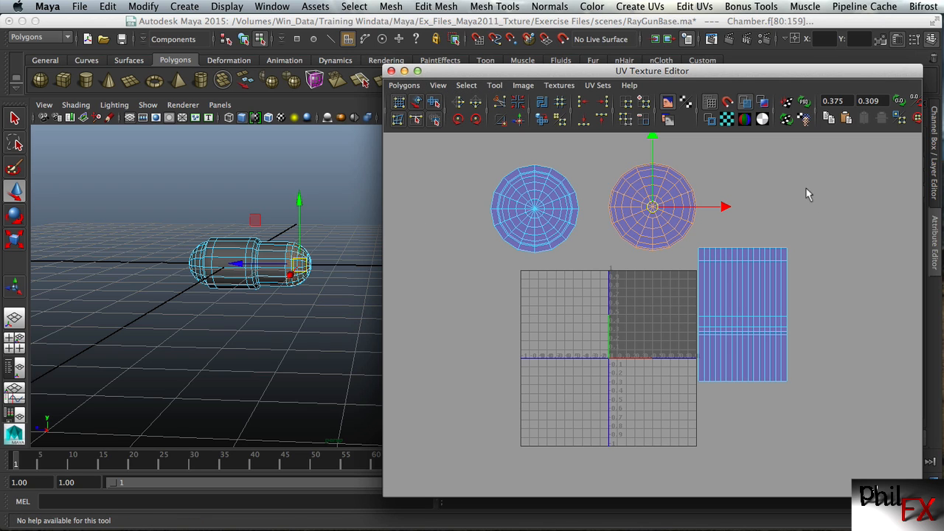
left_click(755, 179)
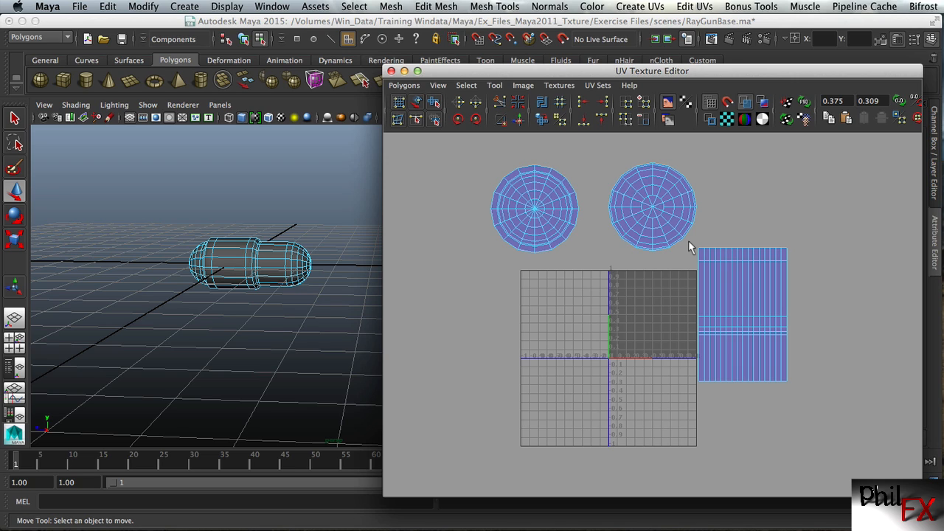
Select the body shell's faces and scale their UVs vertically to about a third of their height
left_click_drag(689, 241, 771, 374)
left_click_drag(812, 414, 812, 414)
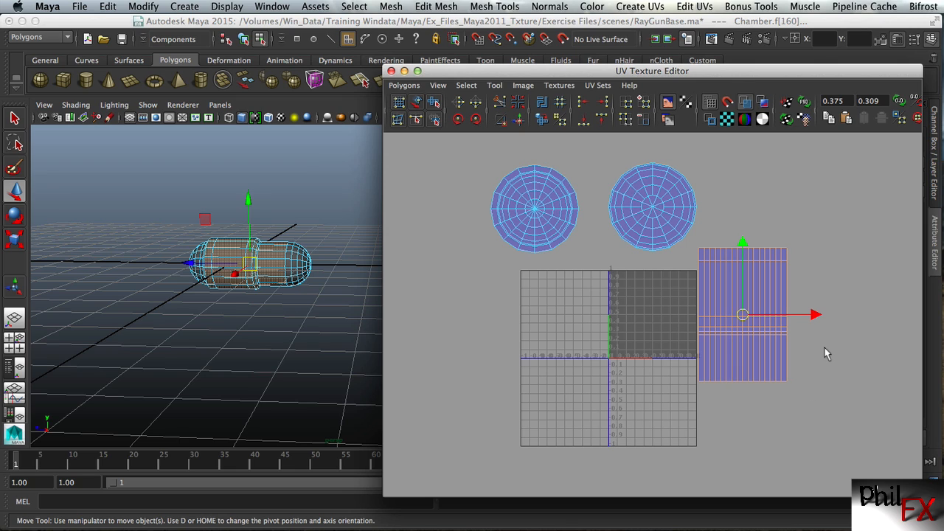
key("r")
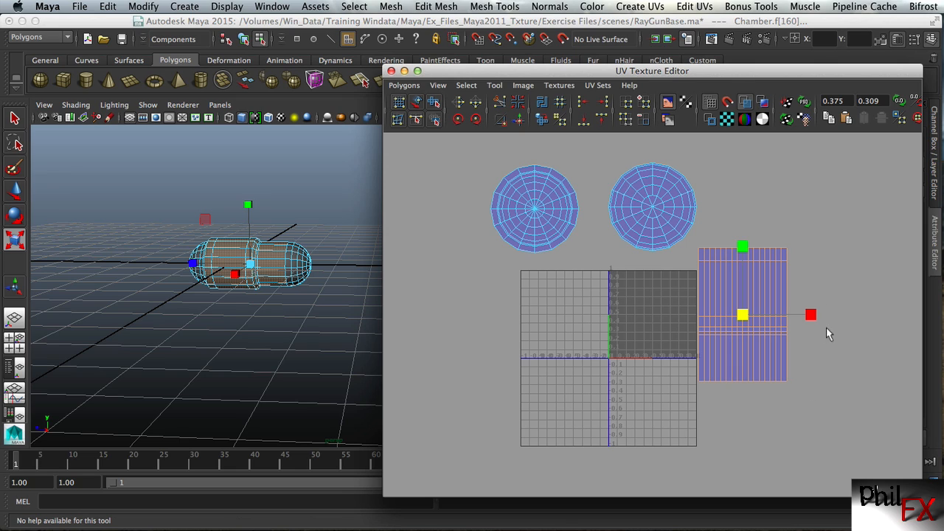
left_click_drag(746, 250, 746, 293)
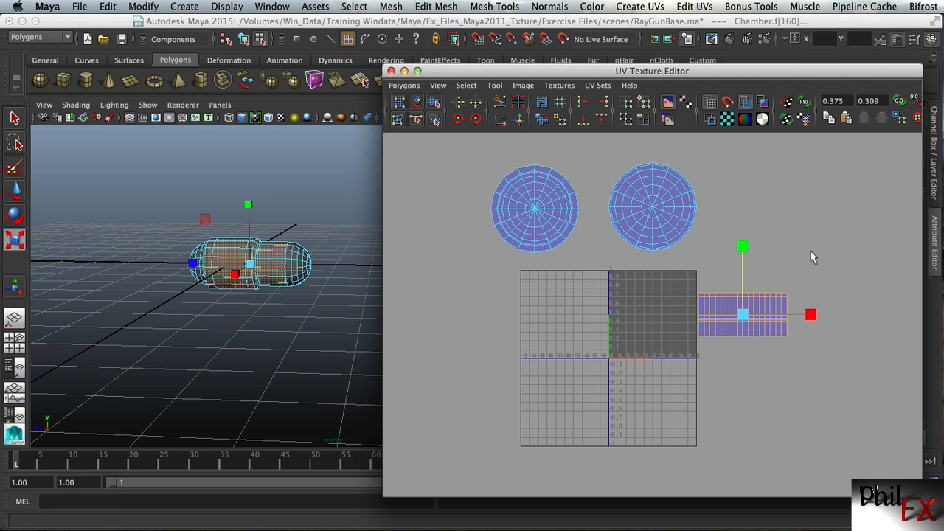
Move the flattened body shell into the lower half of the 0–1 UV square, above the horizontal axis
key("w")
left_click_drag(818, 317, 726, 317)
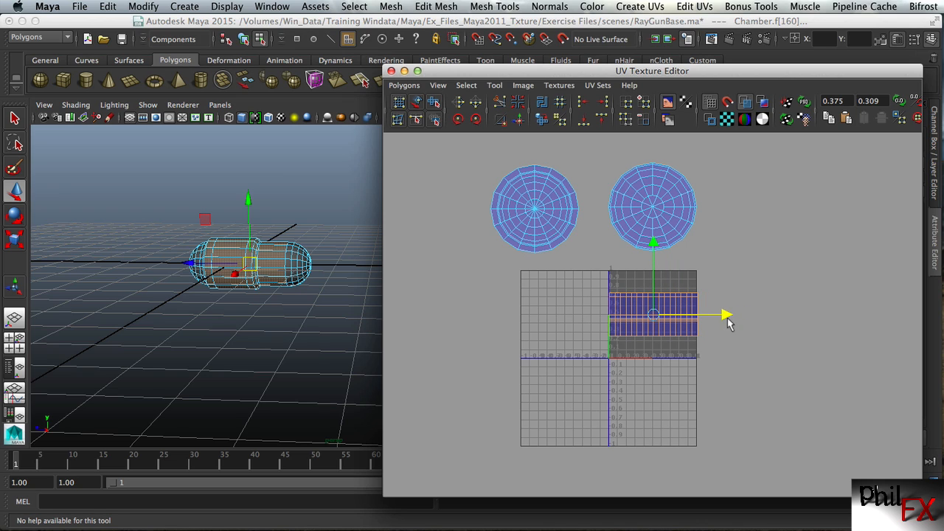
left_click_drag(653, 250, 653, 271)
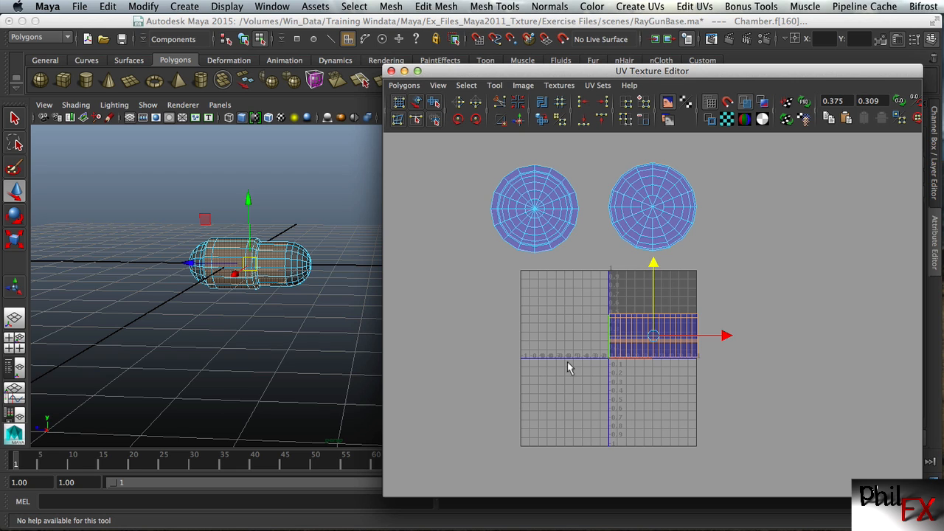
right_click_drag(568, 367, 782, 325, "alt")
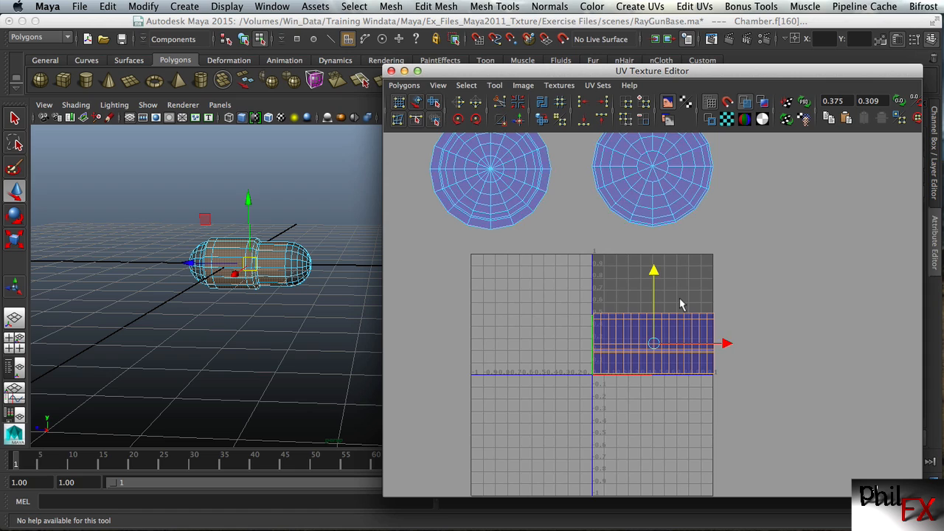
Scale the body shell down slightly in both directions and nudge it to leave a thin margin inside the 0–1 square's edges
key("r")
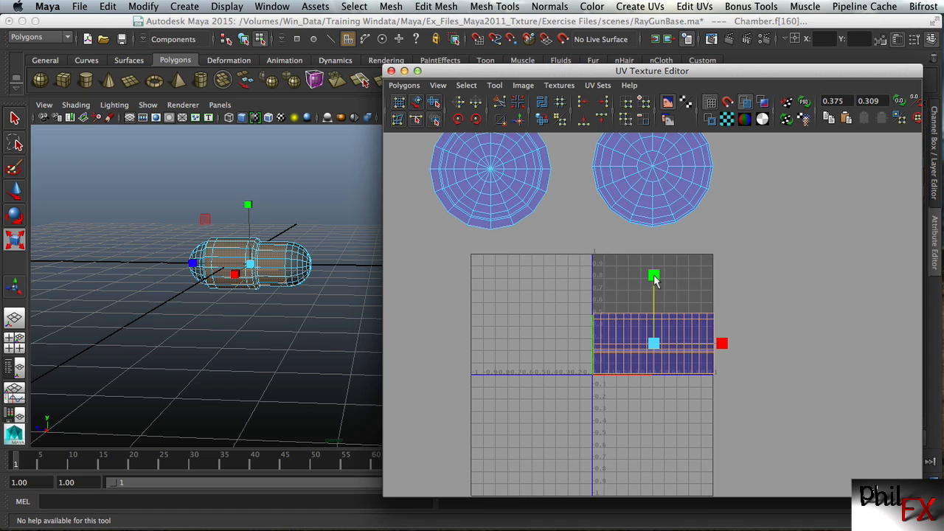
left_click_drag(654, 277, 654, 287)
left_click_drag(723, 344, 720, 344)
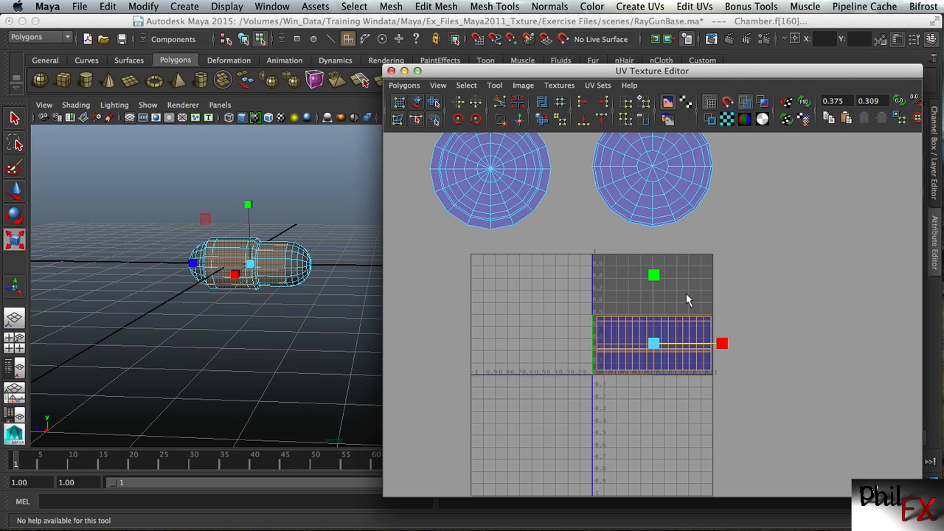
key("w")
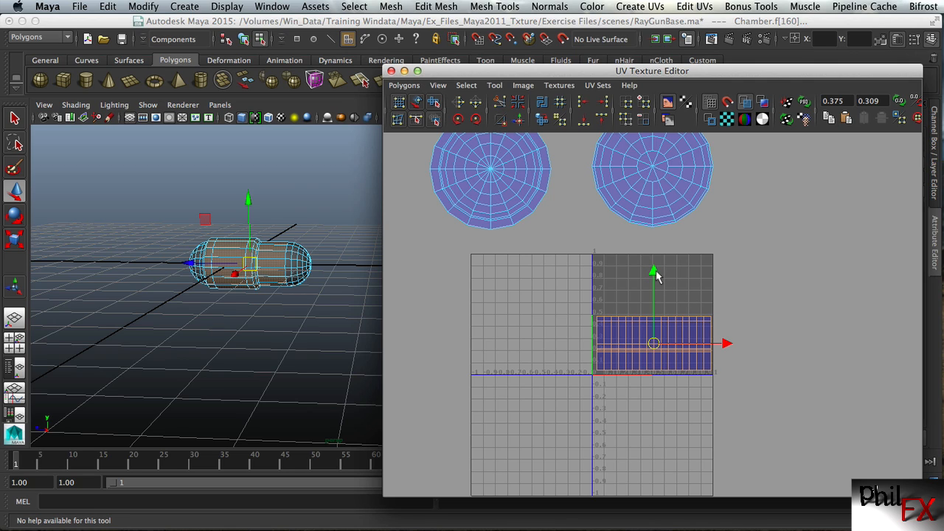
left_click_drag(656, 275, 656, 278)
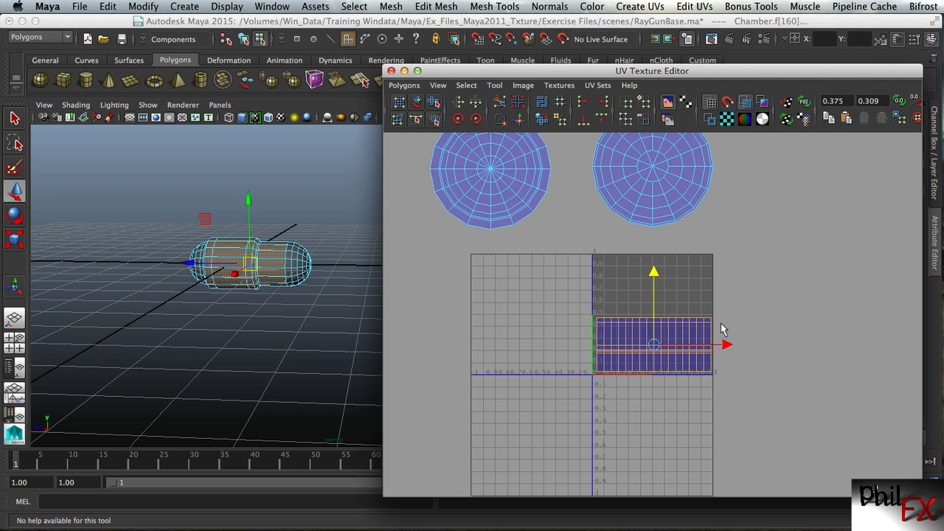
left_click_drag(725, 345, 725, 345)
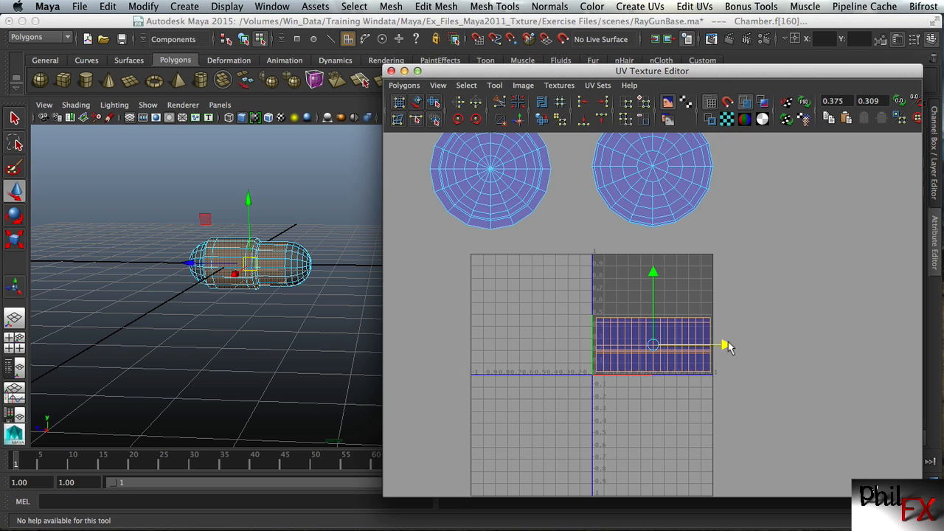
Select the UVs of both circular end-cap shells and scale them uniformly to about half their size
left_click(761, 208)
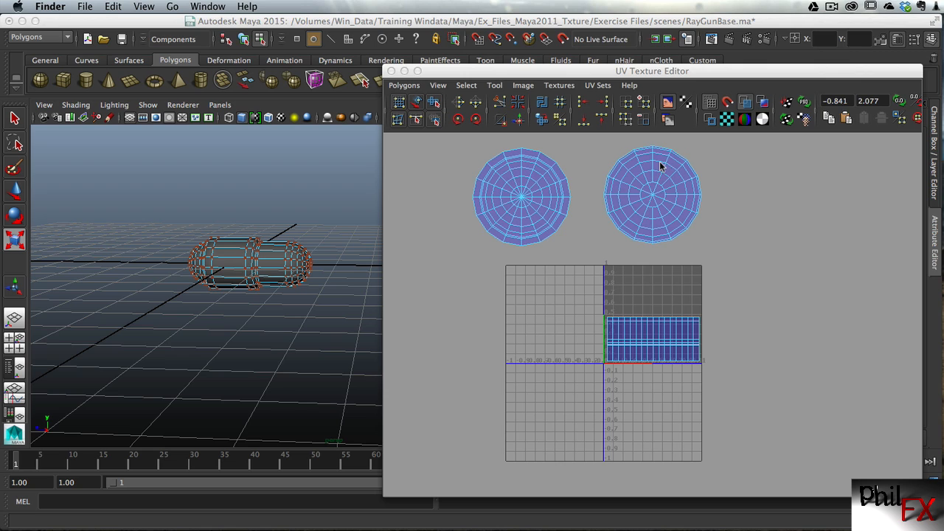
right_click_drag(659, 161, 711, 160)
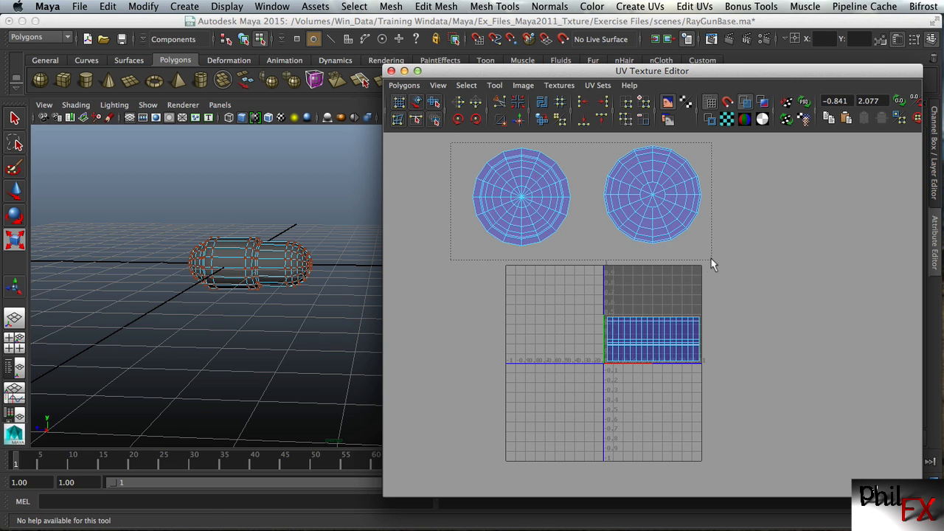
left_click_drag(711, 258, 713, 260)
key("r")
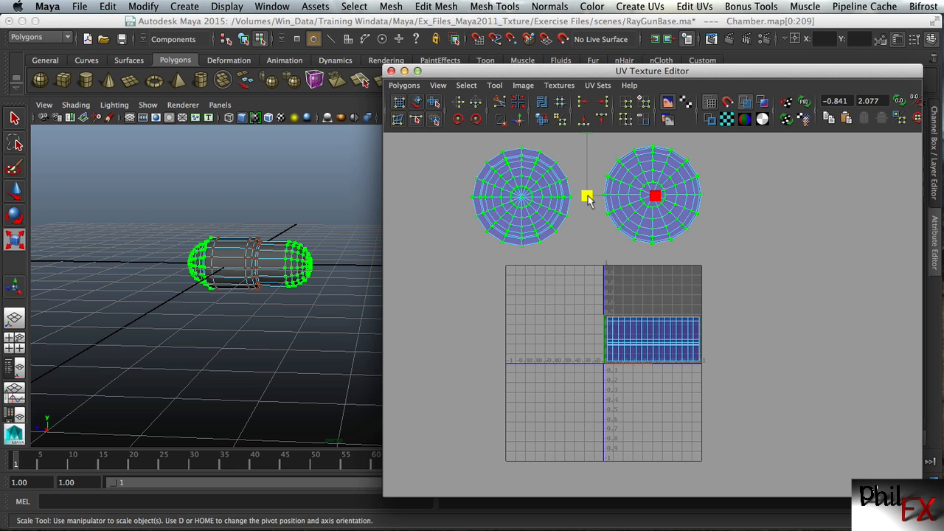
left_click_drag(586, 197, 549, 210)
Move both end-cap shells into the upper half of the 0–1 UV square, centred above the body shell
key("w")
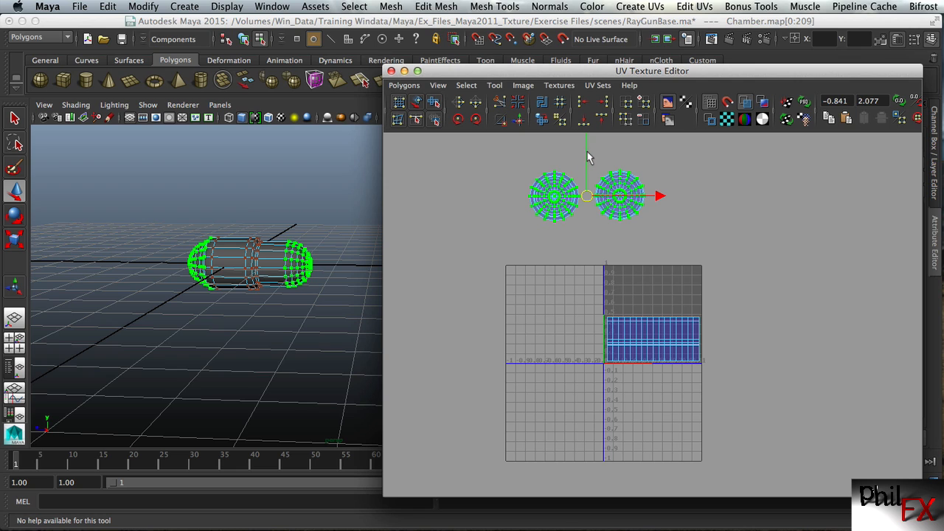
left_click_drag(588, 157, 586, 248)
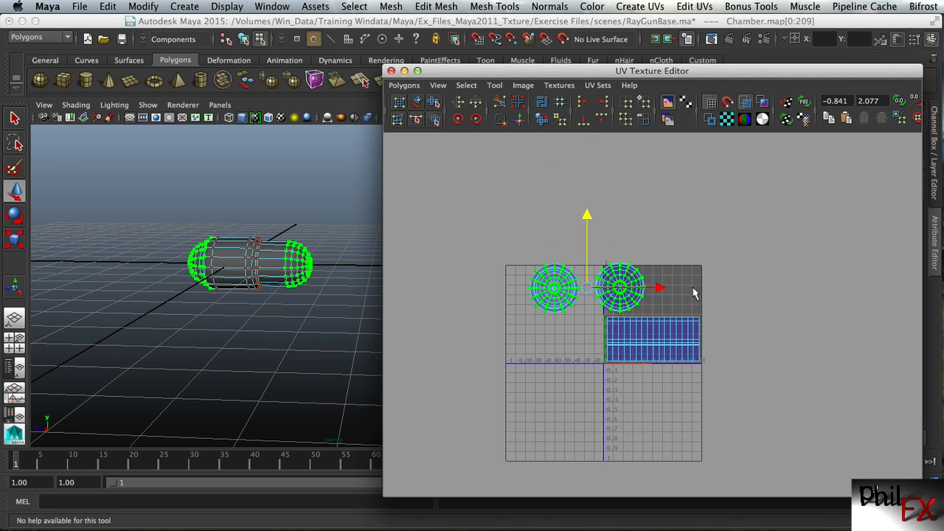
left_click_drag(662, 293, 727, 294)
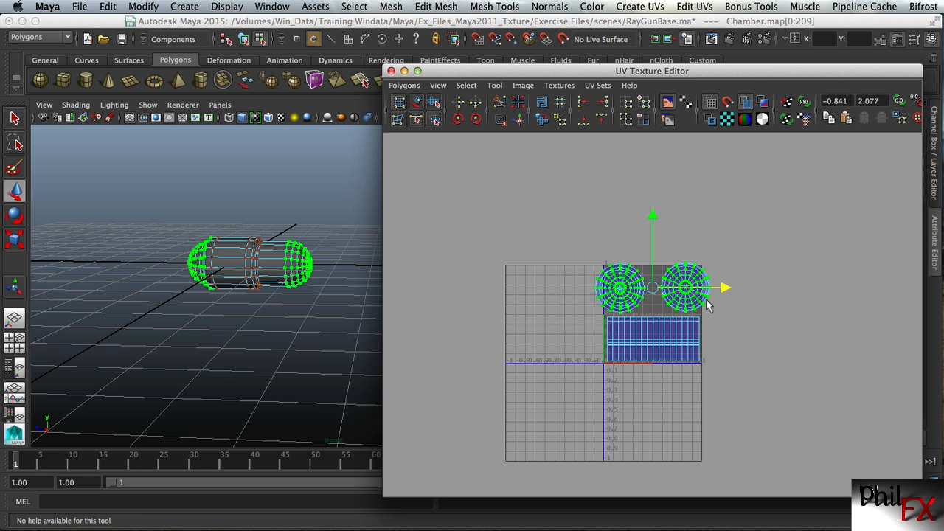
scroll(762, 420, "up", 6)
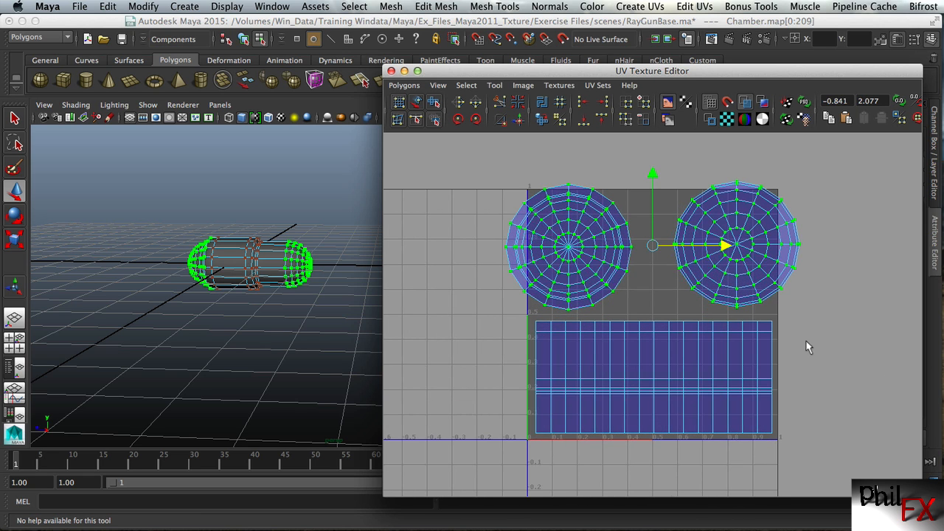
scroll(817, 281, "up", 2)
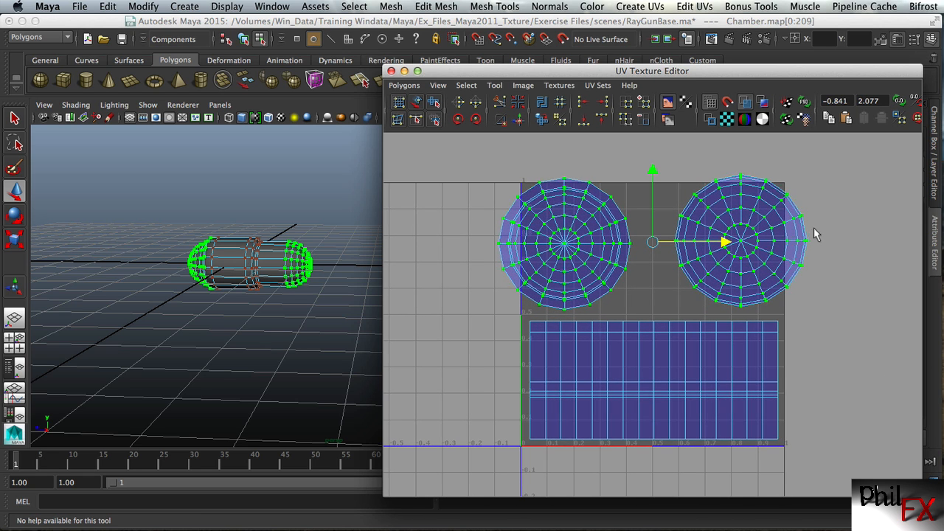
left_click_drag(653, 169, 652, 182)
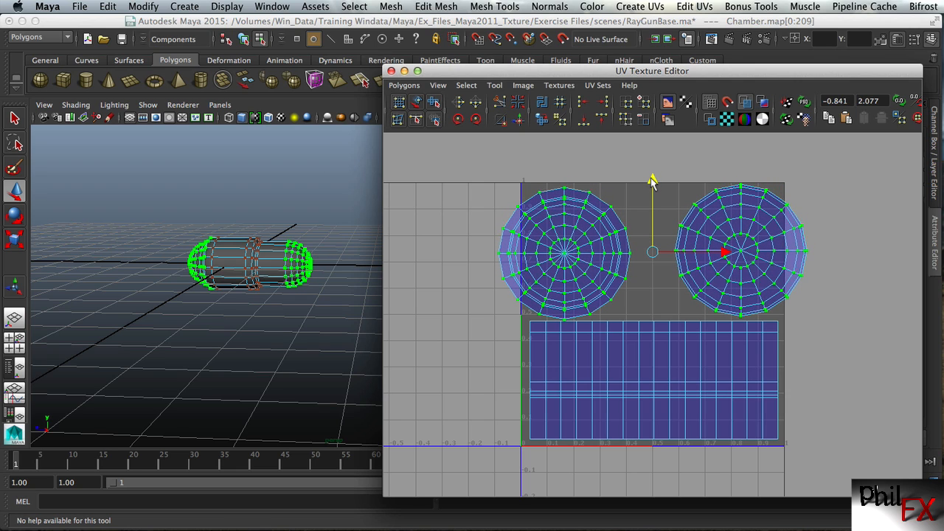
Scale the two end-cap shells down slightly so they clear the body shell, and clear the selection
key("r")
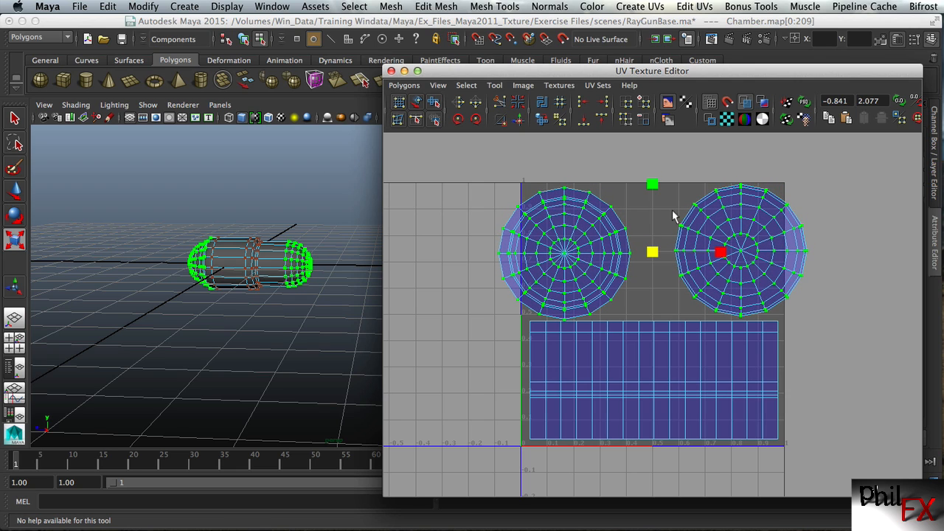
left_click_drag(657, 253, 650, 253)
left_click(712, 152)
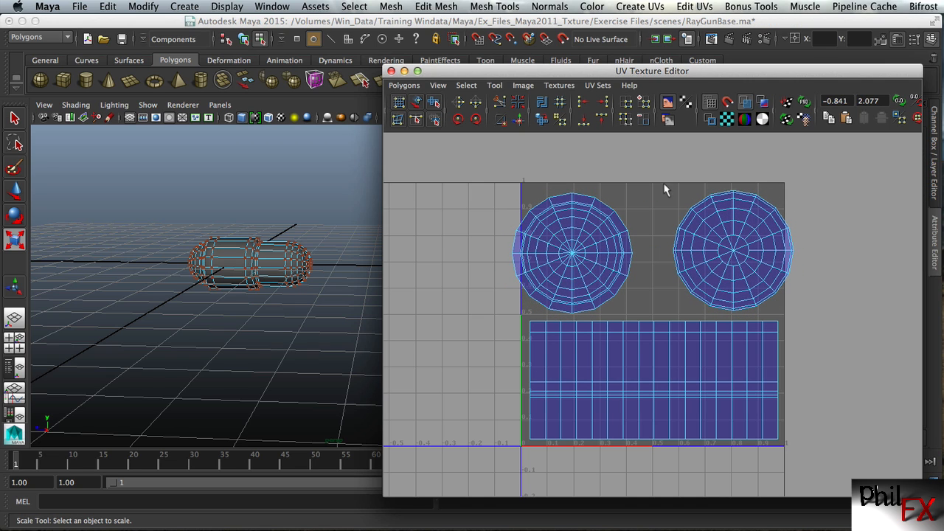
Select the end-cap shell near the 0–1 square's U=1 edge and shift it horizontally inward to leave a thin margin
left_click_drag(659, 172, 737, 305)
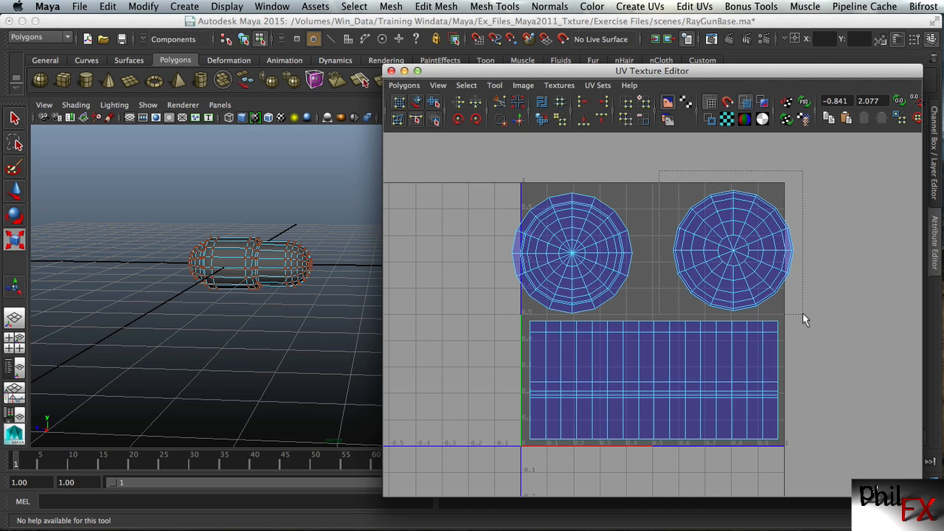
left_click_drag(803, 313, 803, 313)
key("w")
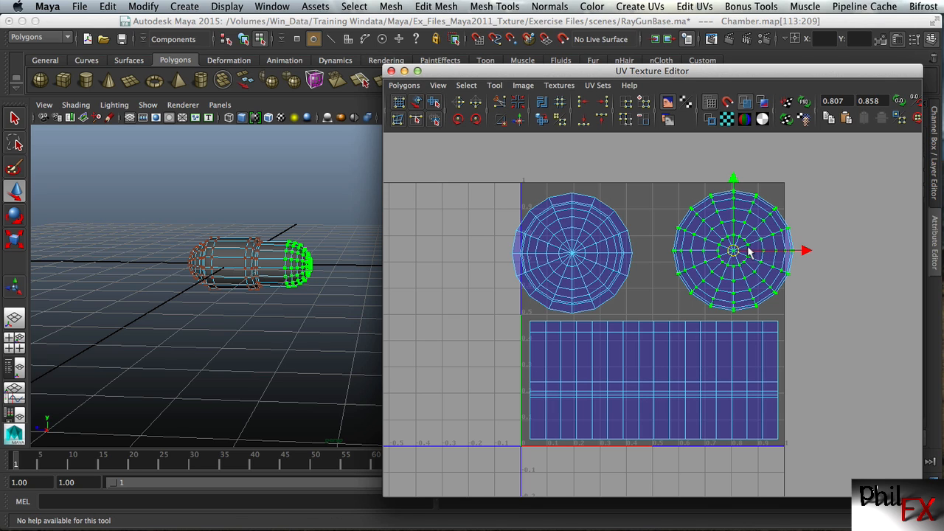
left_click_drag(809, 254, 795, 253)
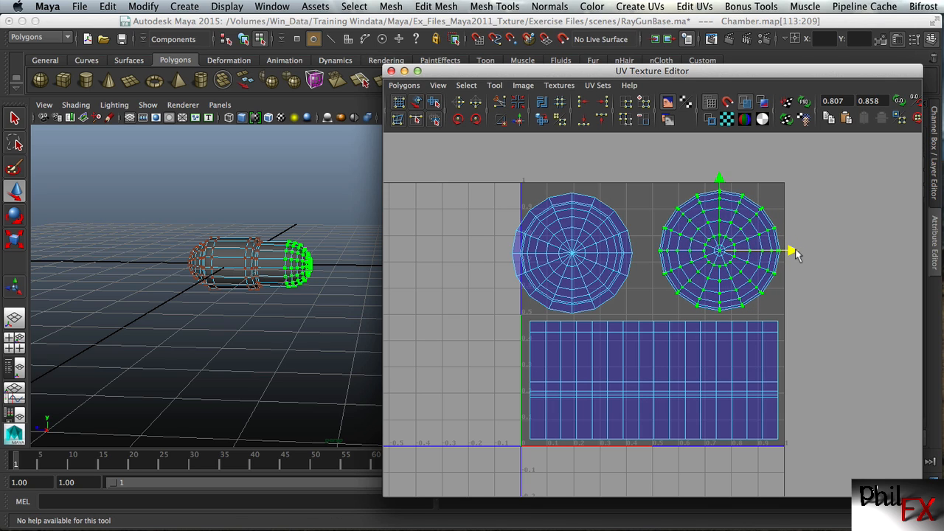
Select the other end-cap shell, shift it horizontally inside the square past the U=0 edge, and clear the selection
left_click(616, 165)
left_click_drag(485, 167, 577, 283)
left_click_drag(632, 308, 642, 311)
left_click_drag(640, 260, 659, 256)
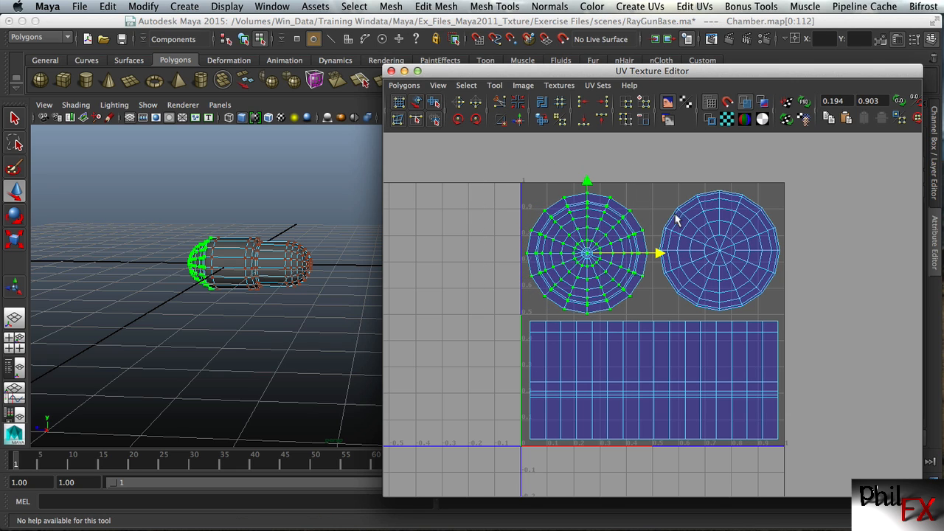
left_click(654, 167)
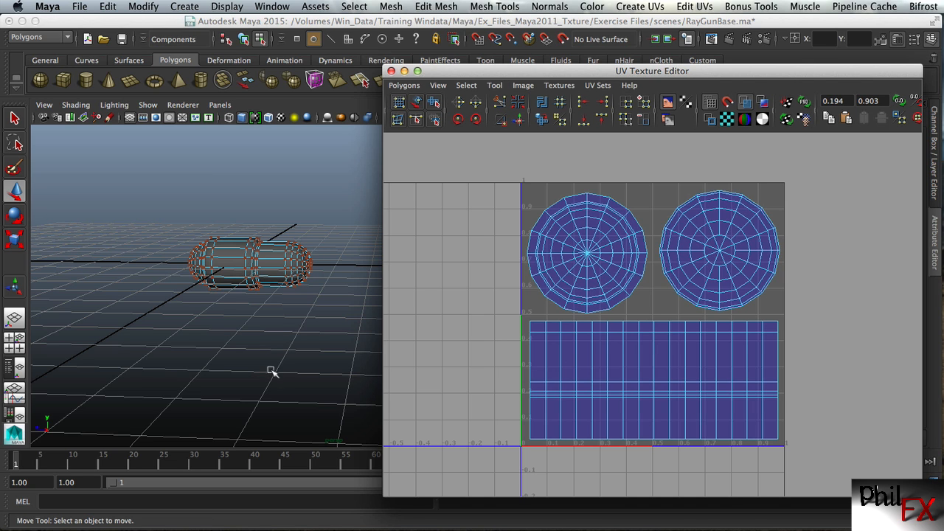
Switch to Photoshop to examine how RayGunUV_1_ChamberShapeBump.png and RayGunUV_1_ChamberShape.png match the UV layout, and minimise it
left_click_drag(259, 362, 319, 369, "alt")
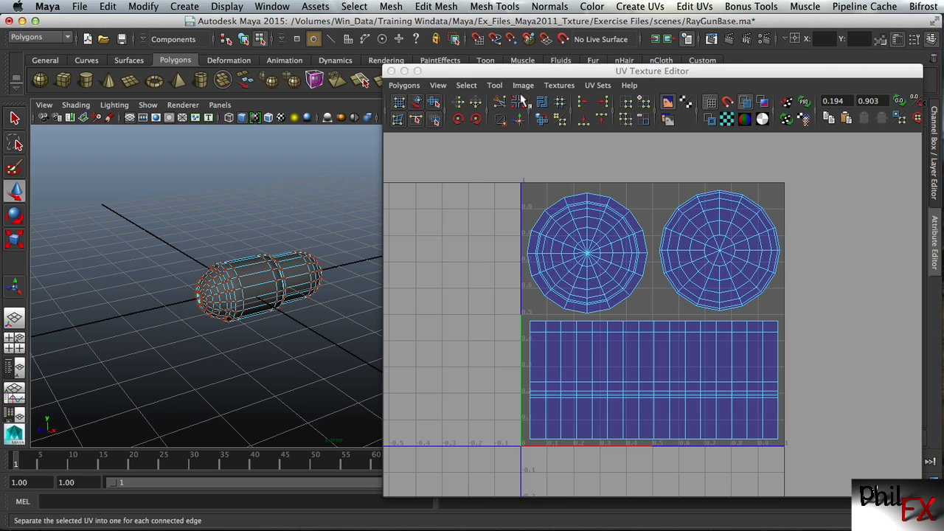
left_click_drag(501, 73, 493, 42)
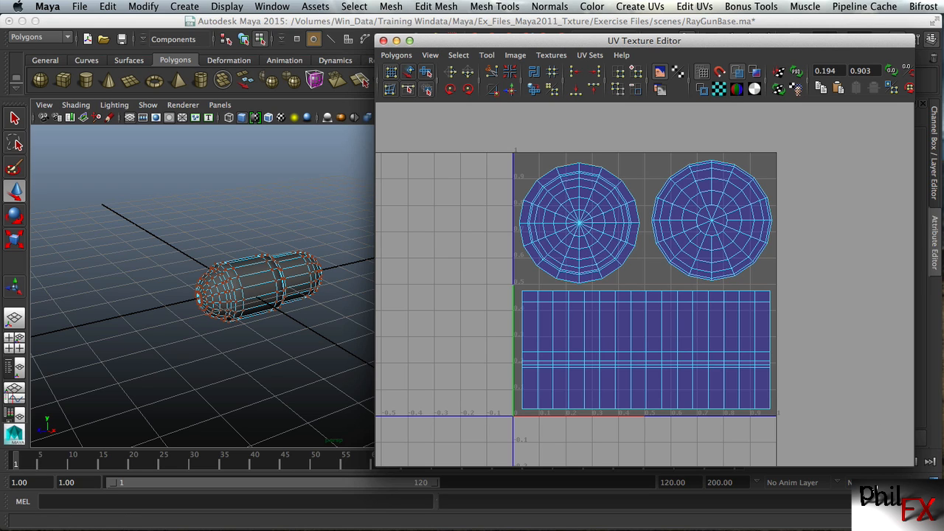
left_click(935, 518)
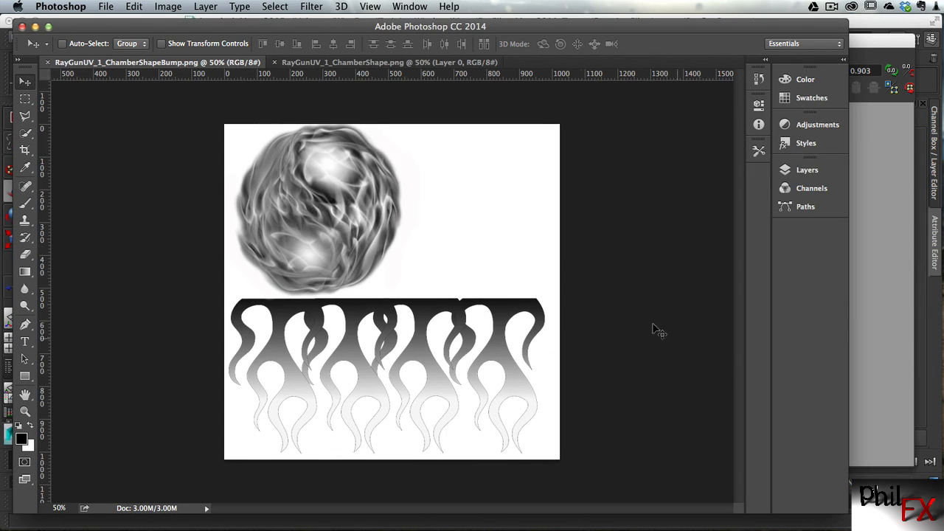
left_click(319, 62)
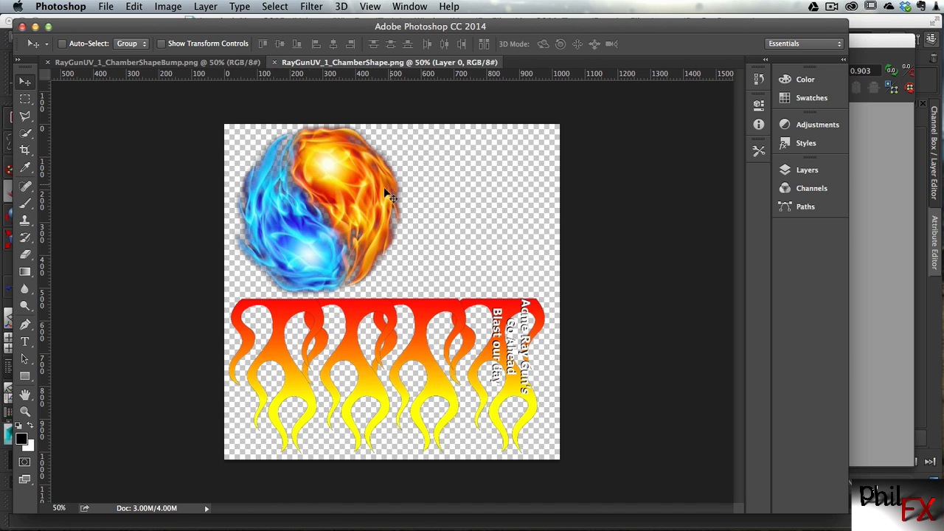
left_click(36, 27)
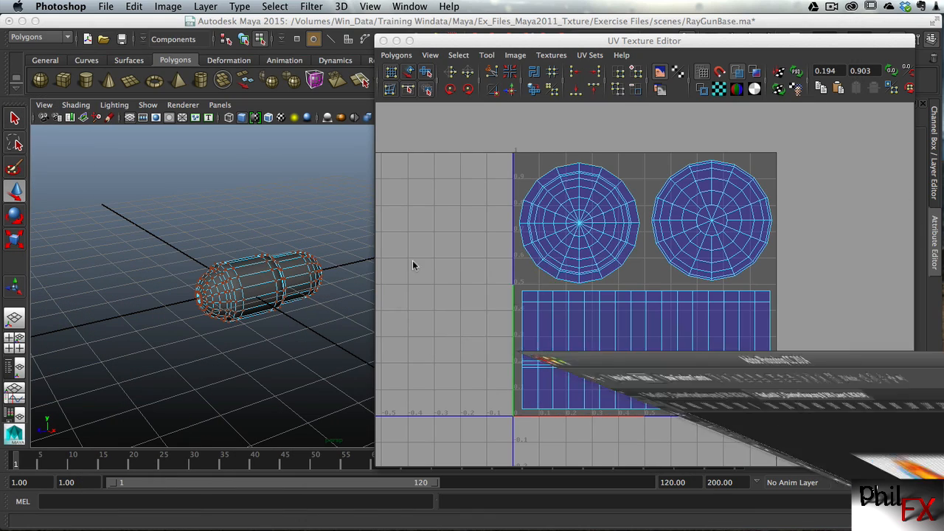
Close the UV Texture Editor, return the Chamber to object selection, and assign it a new Blinn material
mouse_move(432, 48)
left_mouse_down()
mouse_move(458, 53)
mouse_move(420, 50)
left_mouse_up()
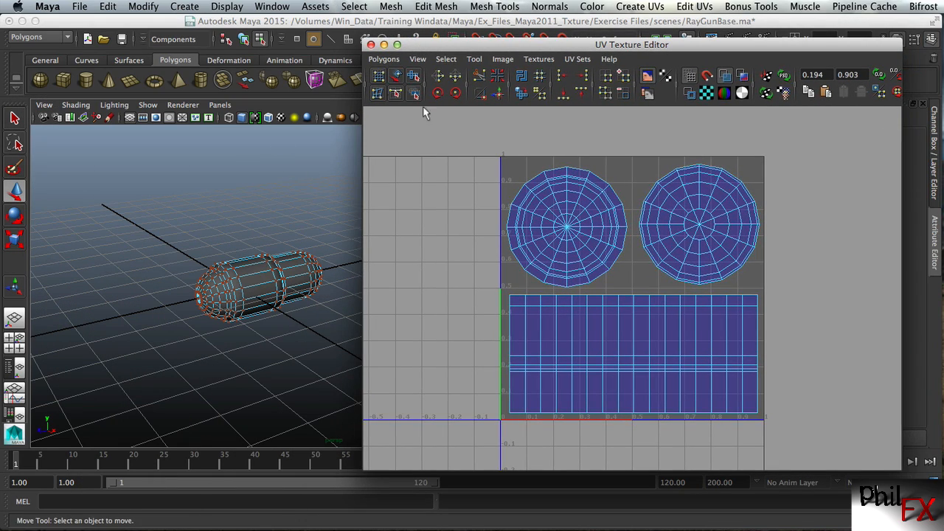
left_click(371, 44)
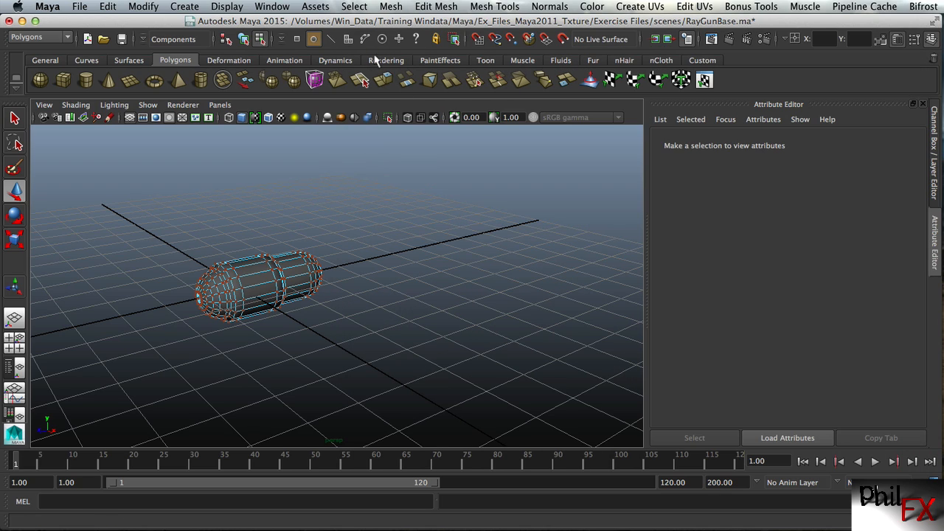
scroll(332, 295, "up", 1)
scroll(331, 295, "up", 8)
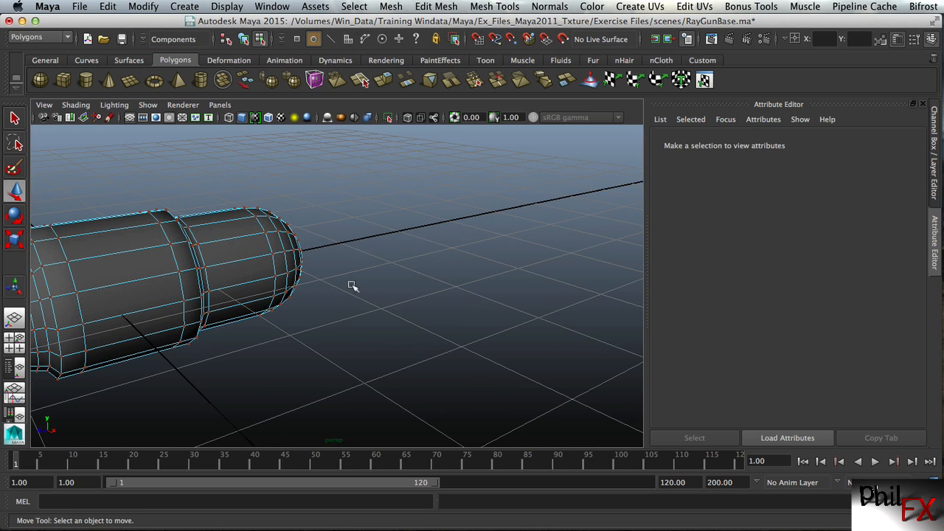
middle_click_drag(342, 280, 497, 238, "alt")
mouse_move(346, 223)
left_mouse_down("alt")
mouse_move(352, 242)
mouse_move(336, 226)
left_mouse_up("alt")
right_click_drag(308, 259, 358, 254, "alt")
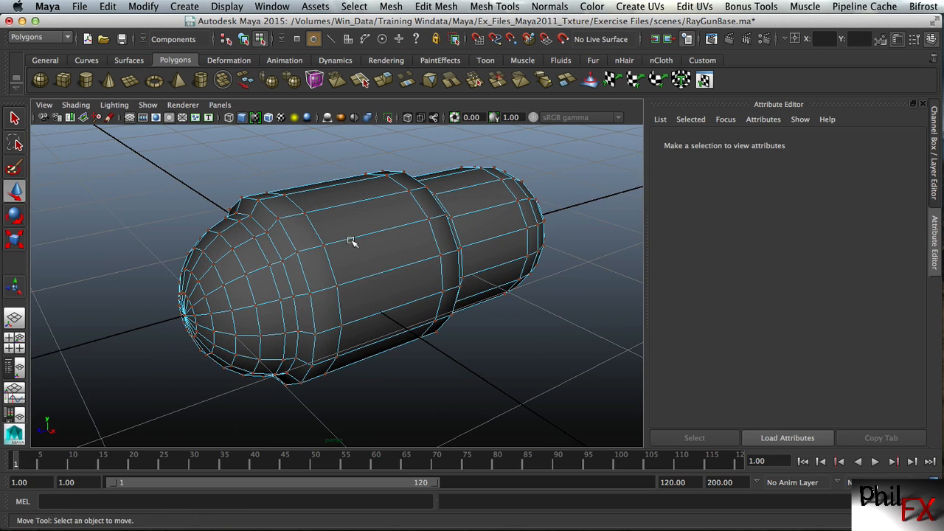
left_click_drag(354, 238, 312, 240, "alt")
right_click_drag(312, 241, 329, 242, "alt")
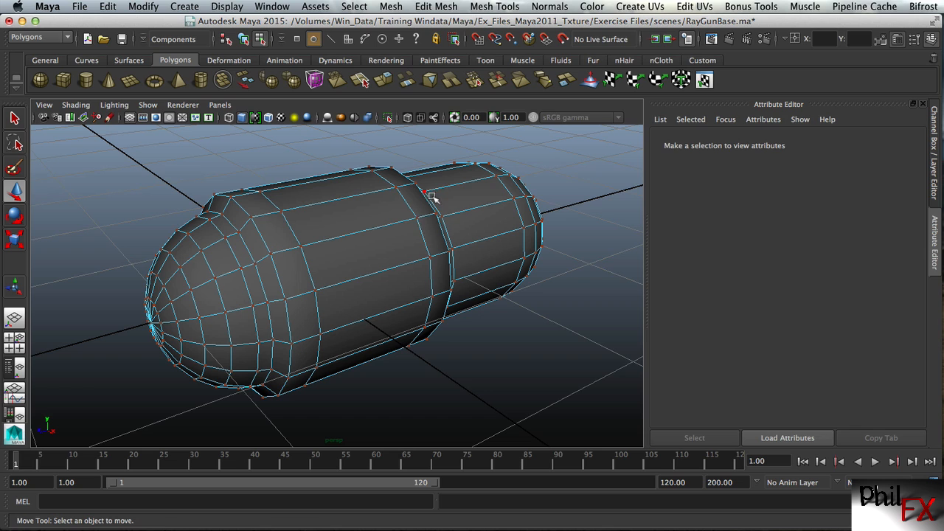
right_click_drag(362, 209, 413, 193)
left_click(348, 232)
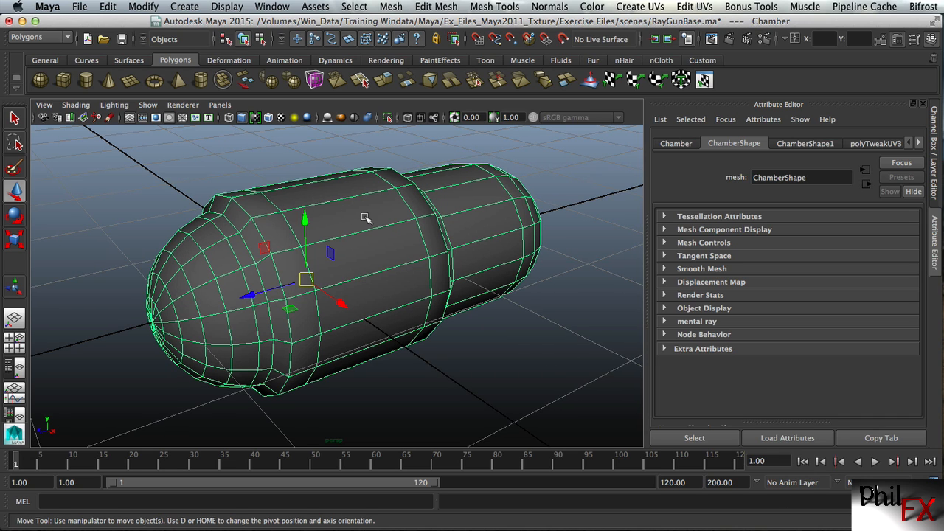
right_click_drag(348, 208, 441, 474)
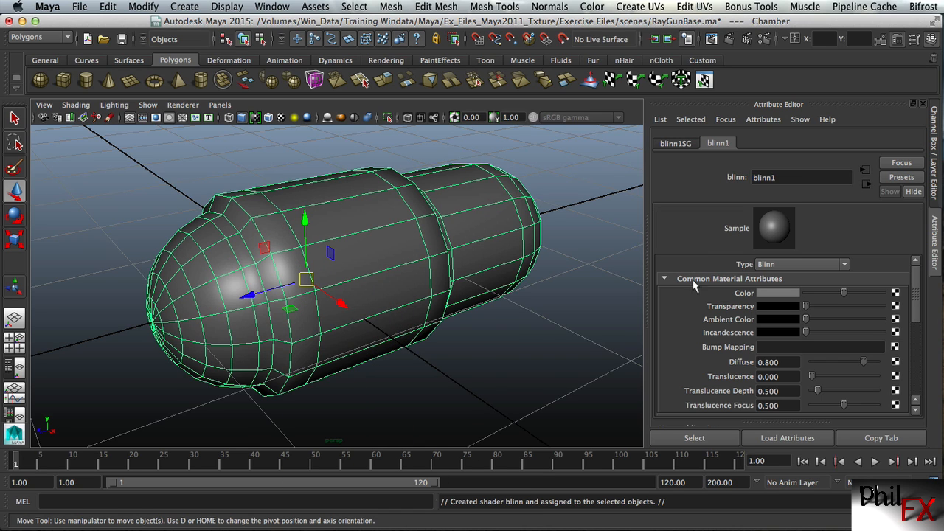
Map a File texture node to the Blinn material's Color attribute
left_click(894, 293)
left_click_drag(582, 274, 551, 44)
left_click(543, 221)
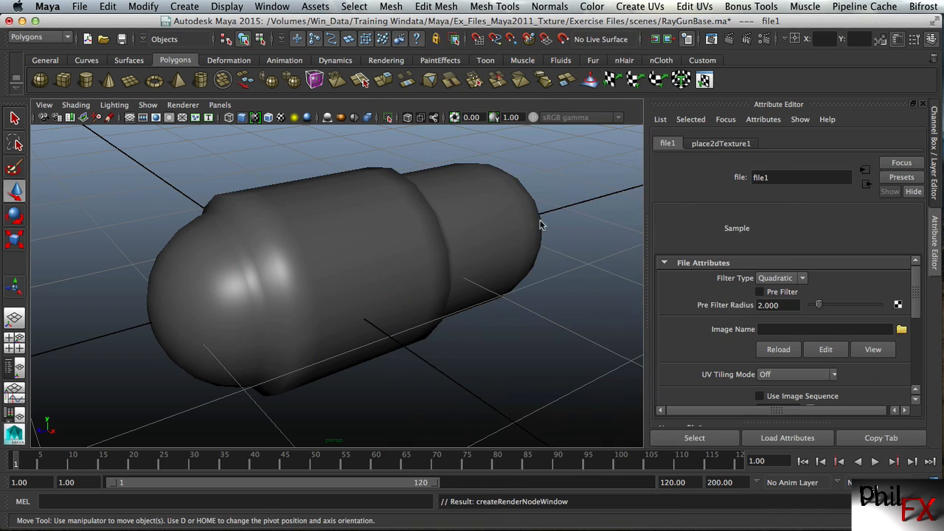
Load RayGunUV_1_ChamberShape.png from sourceimages into the file texture and show the selected Chamber with textured display
left_click(902, 331)
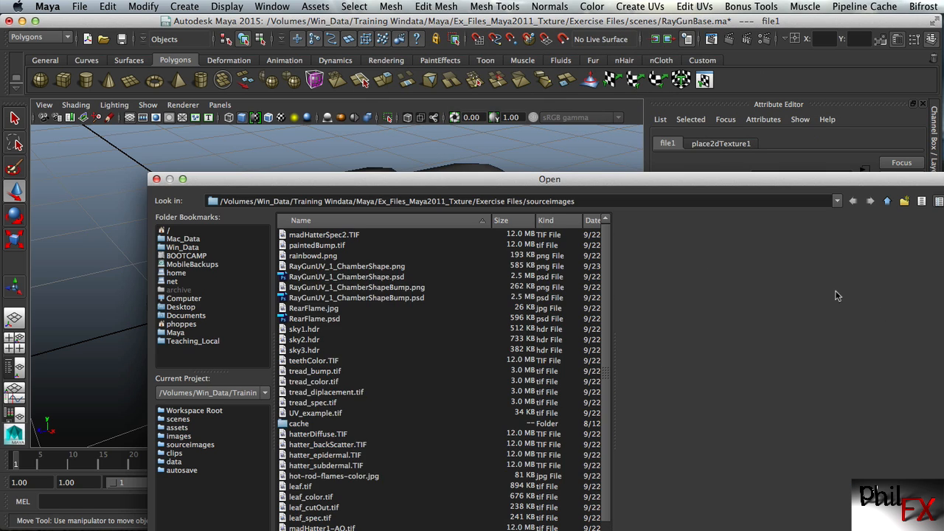
left_click_drag(481, 179, 450, 24)
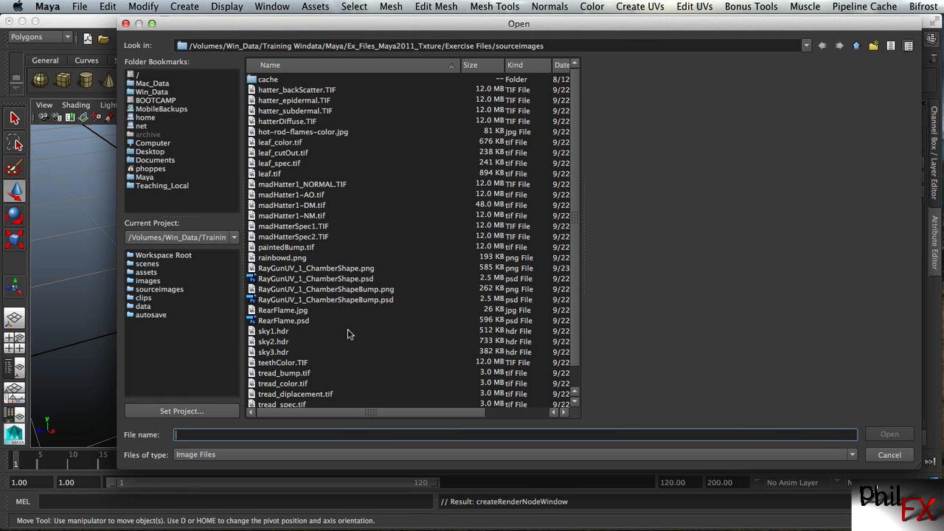
left_click(308, 270)
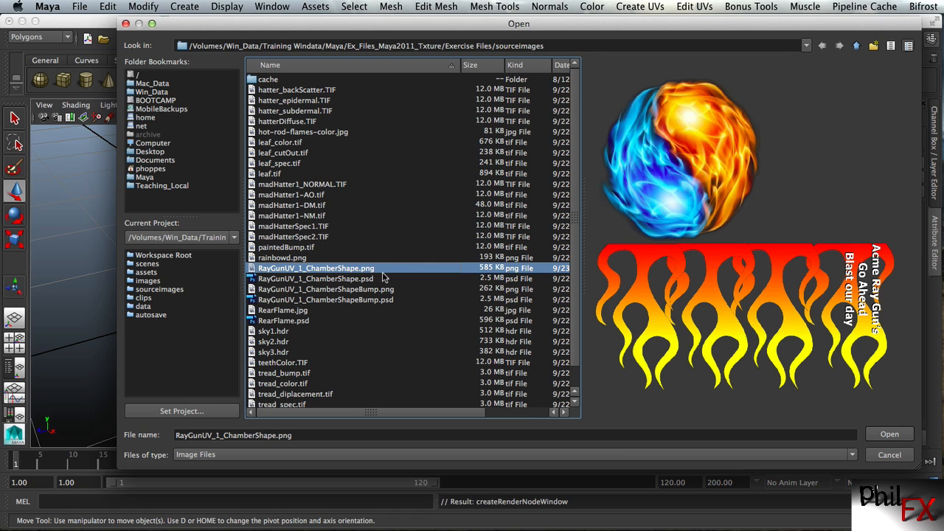
left_click(889, 435)
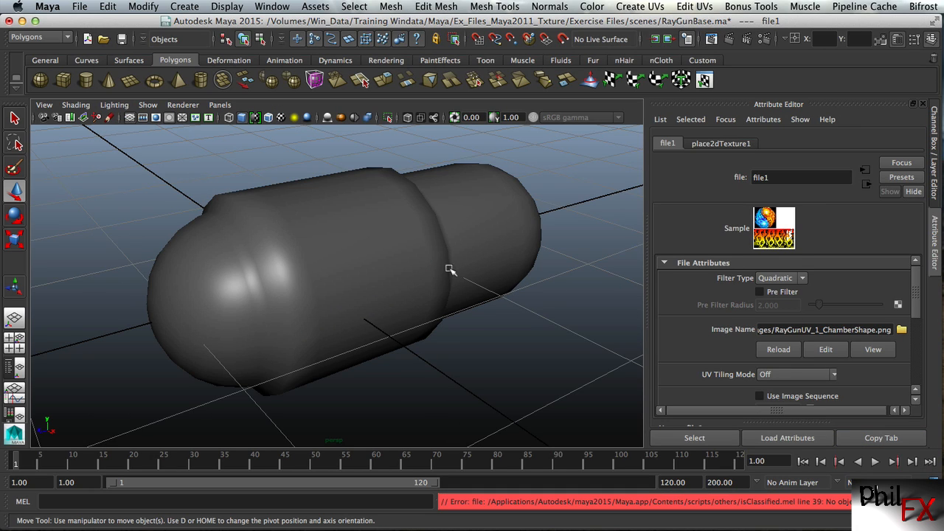
left_click(404, 264)
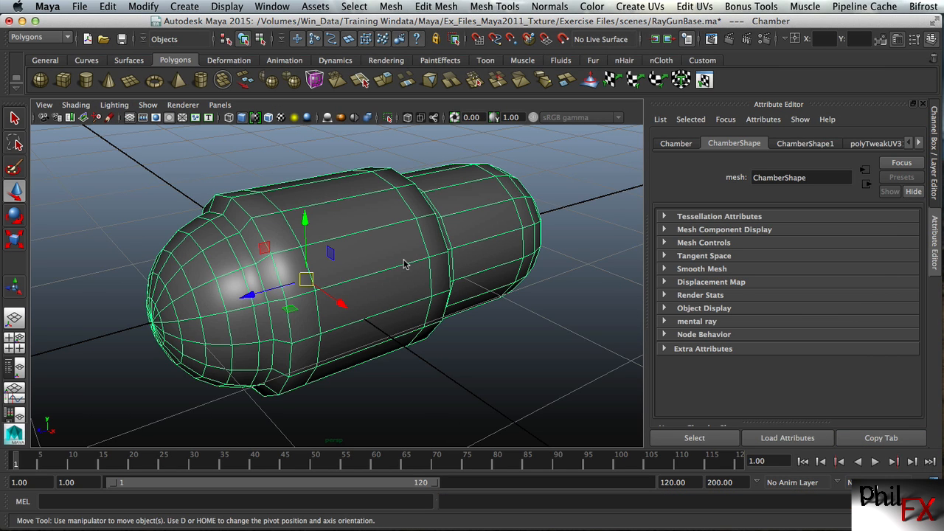
key("6")
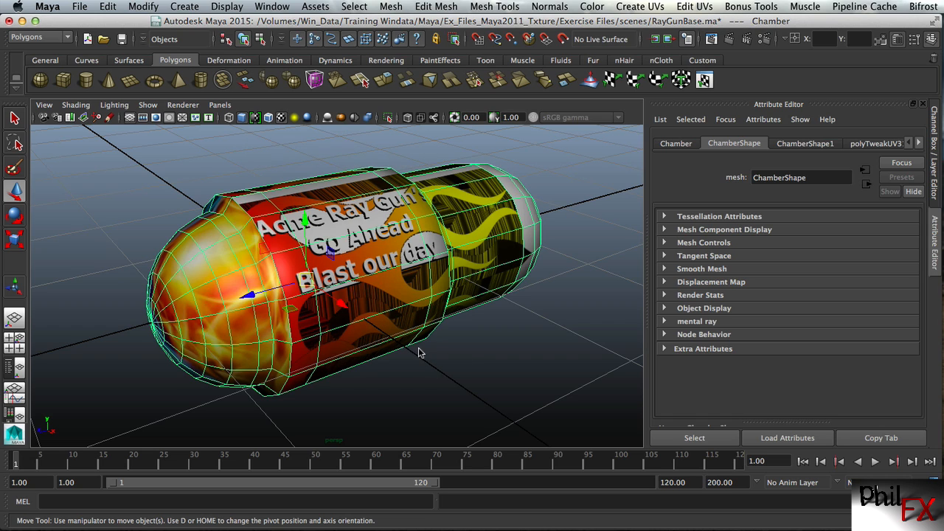
Switch to the layout with Hypershade beside the perspective view and graph the selected Chamber's material network in the Work Area
left_click_drag(413, 326, 392, 341, "alt")
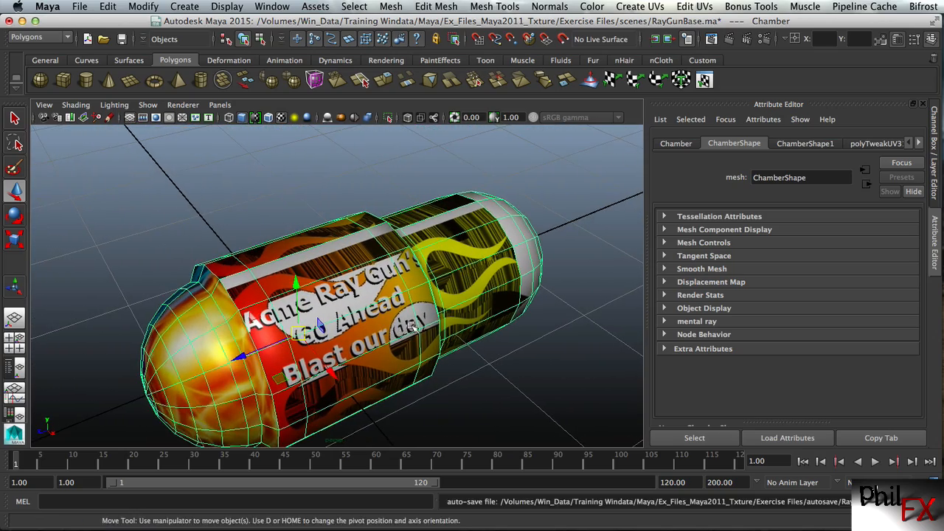
right_click_drag(391, 340, 334, 320, "alt")
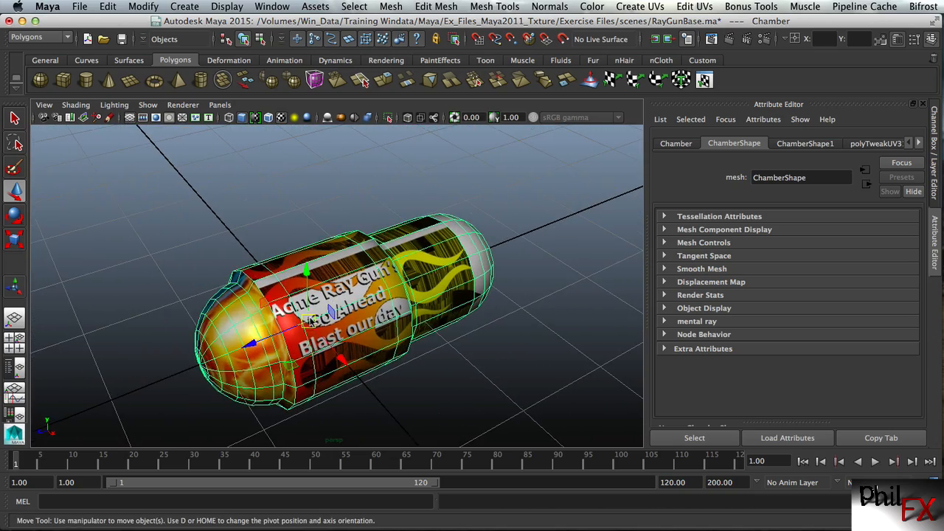
mouse_move(312, 325)
left_mouse_down("alt")
mouse_move(310, 311)
mouse_move(319, 315)
mouse_move(301, 311)
left_mouse_up("alt")
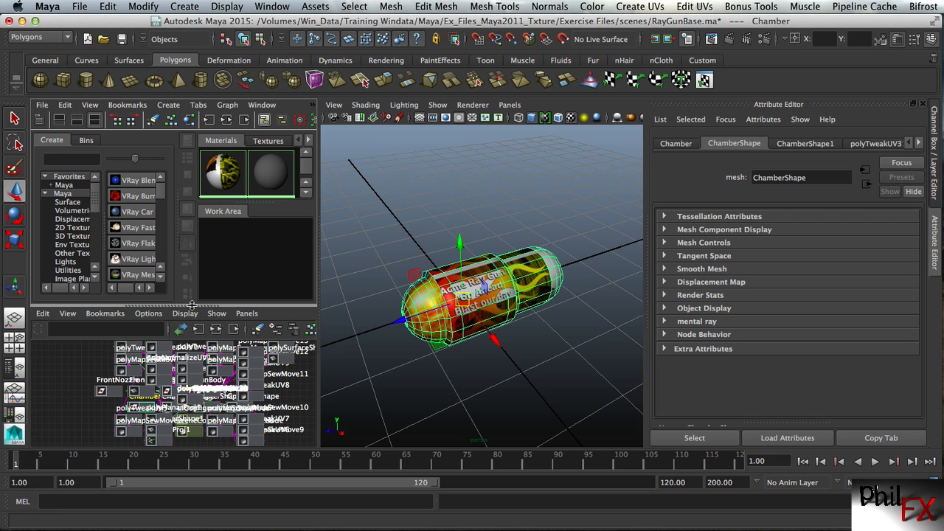
left_click_drag(193, 305, 239, 448)
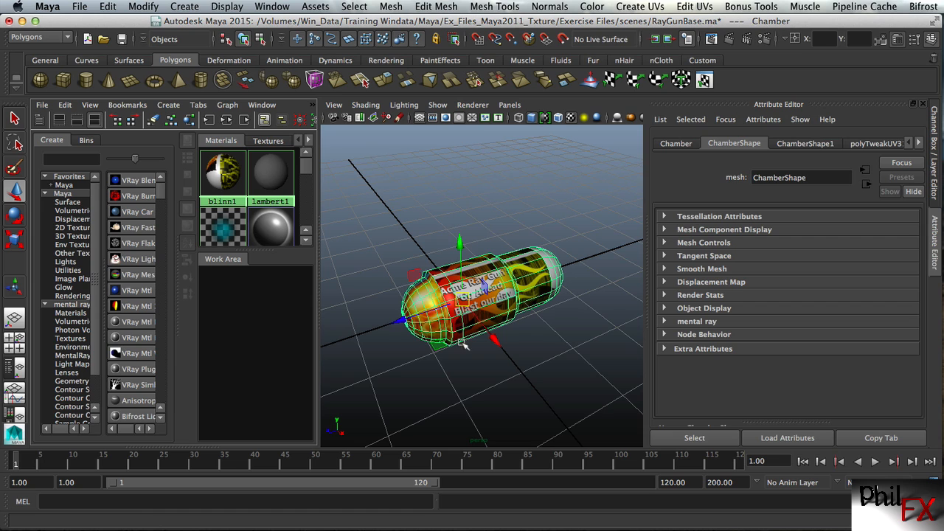
left_click(529, 277)
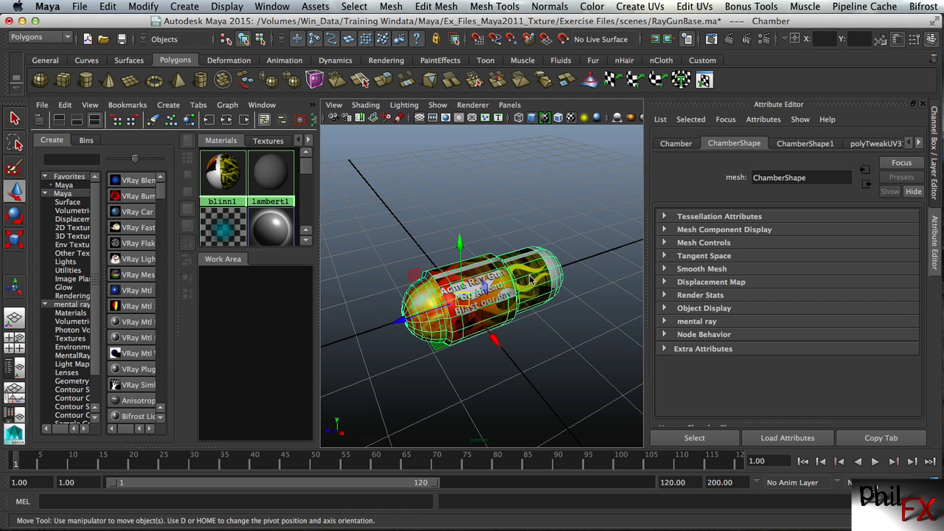
left_click(188, 121)
left_click_drag(316, 281, 406, 280)
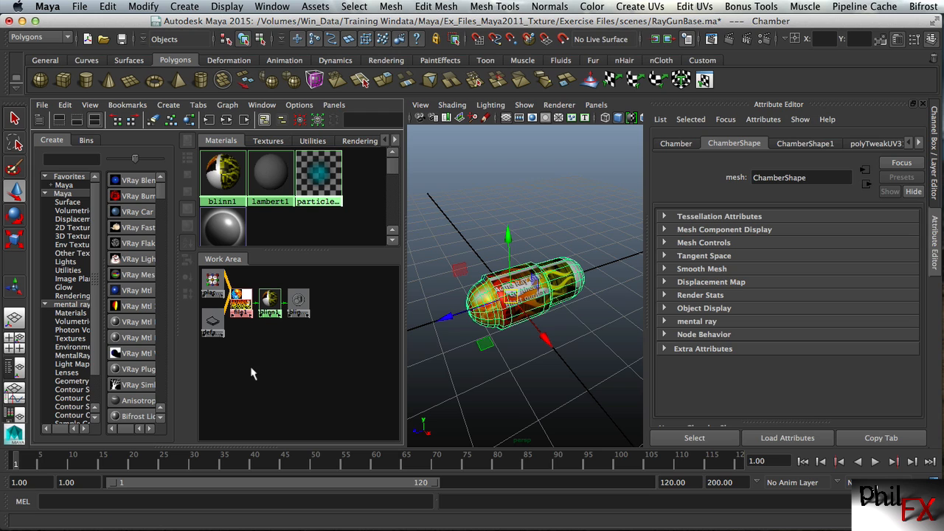
scroll(247, 365, "up", 5)
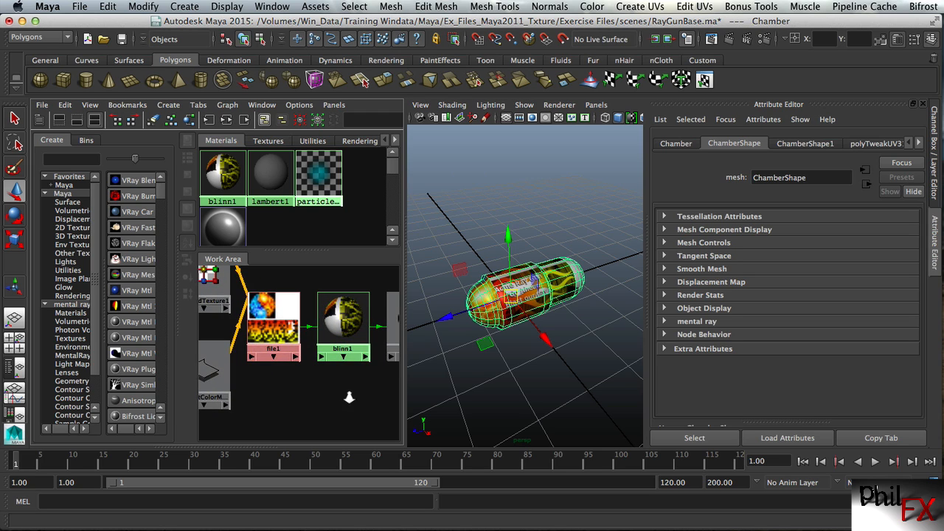
scroll(284, 347, "down", 3)
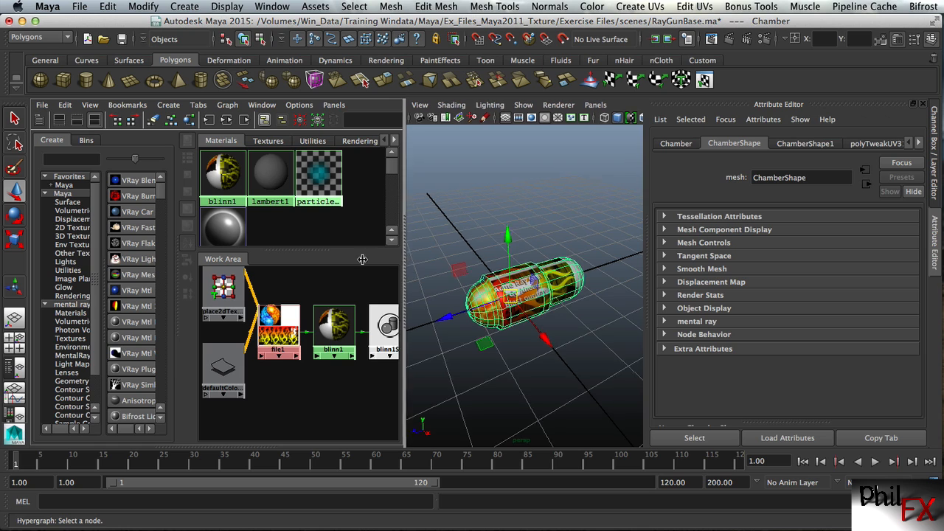
left_click_drag(404, 258, 288, 259)
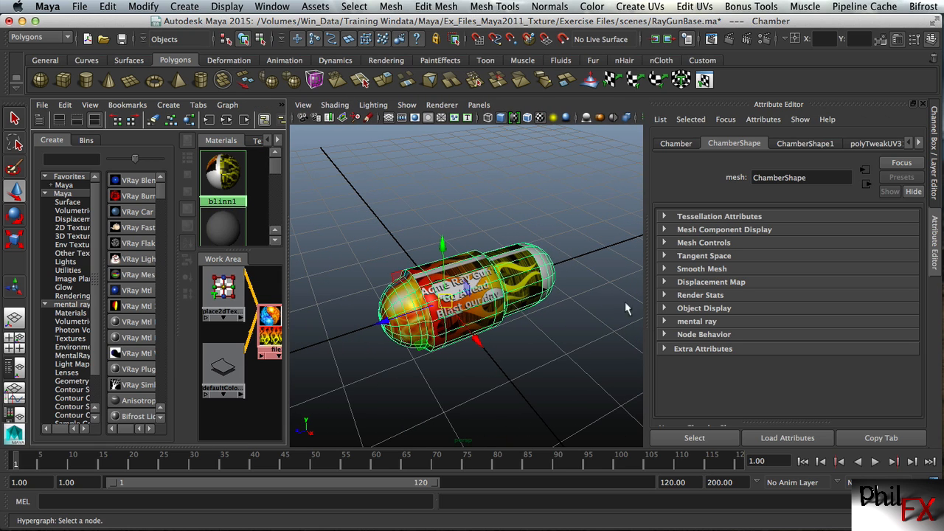
Open the UV Texture Editor and, with the Chamber selected, compare its UV shells over the color map with the textured model
left_click(640, 7)
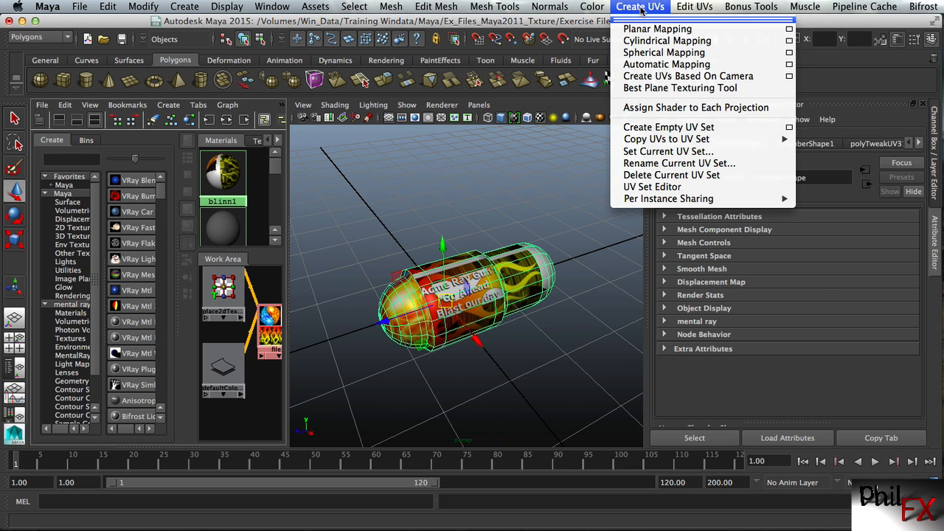
mouse_move(693, 7)
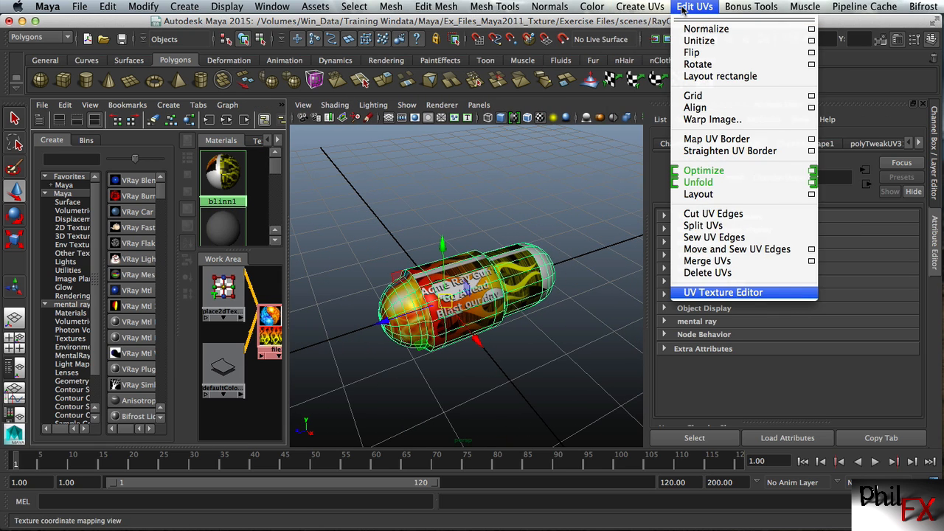
left_click(709, 294)
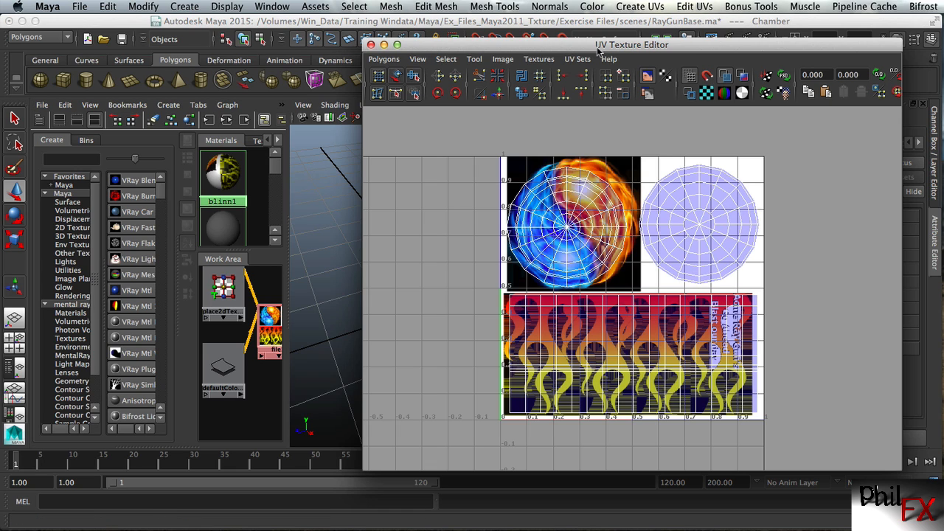
mouse_move(596, 47)
left_mouse_down()
mouse_move(610, 45)
mouse_move(583, 42)
left_mouse_up()
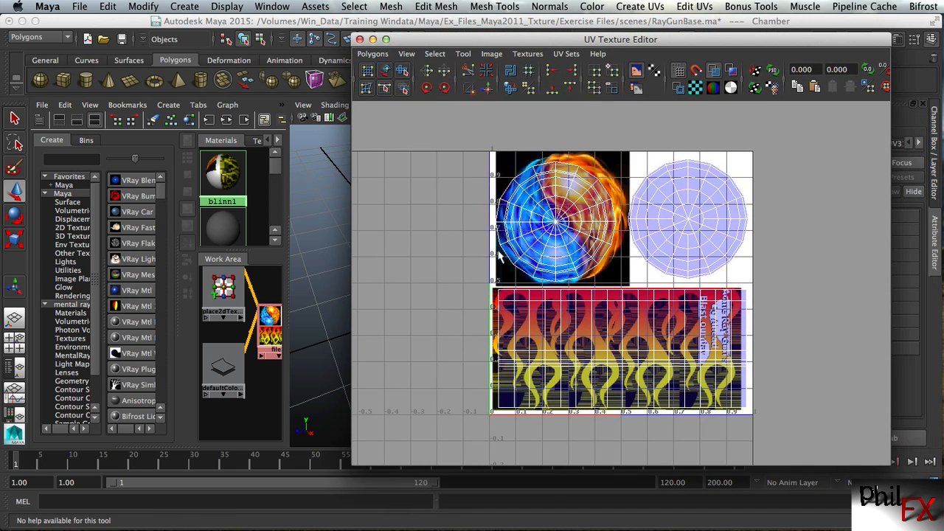
right_click_drag(433, 289, 580, 284, "alt")
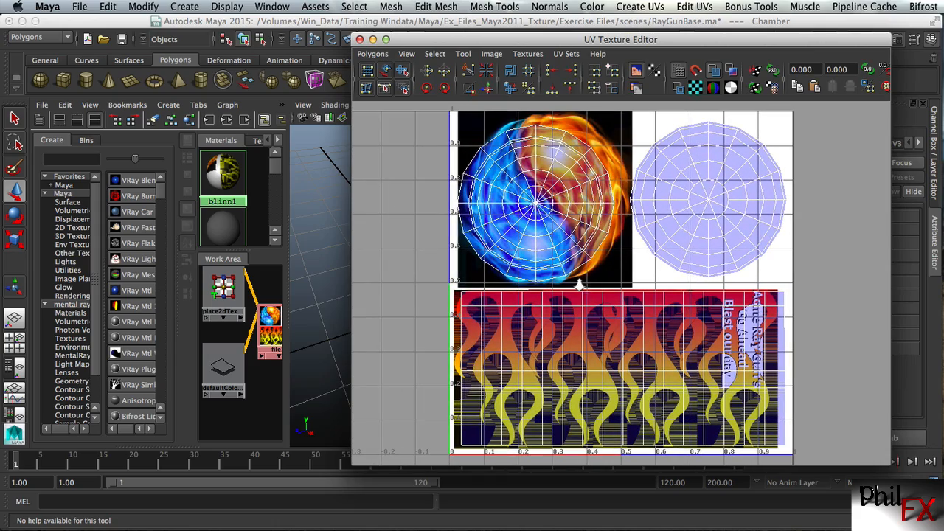
left_click(318, 203)
left_click_drag(402, 39, 631, 60)
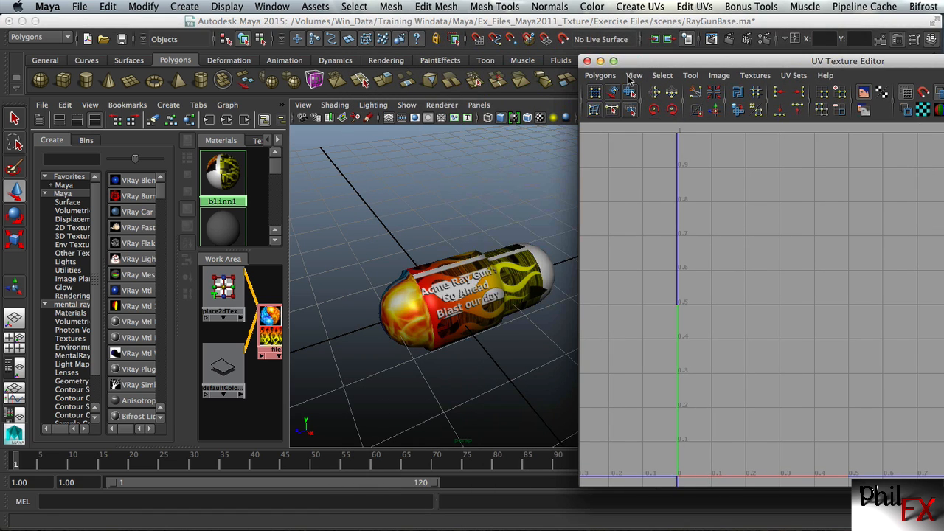
left_click(492, 300)
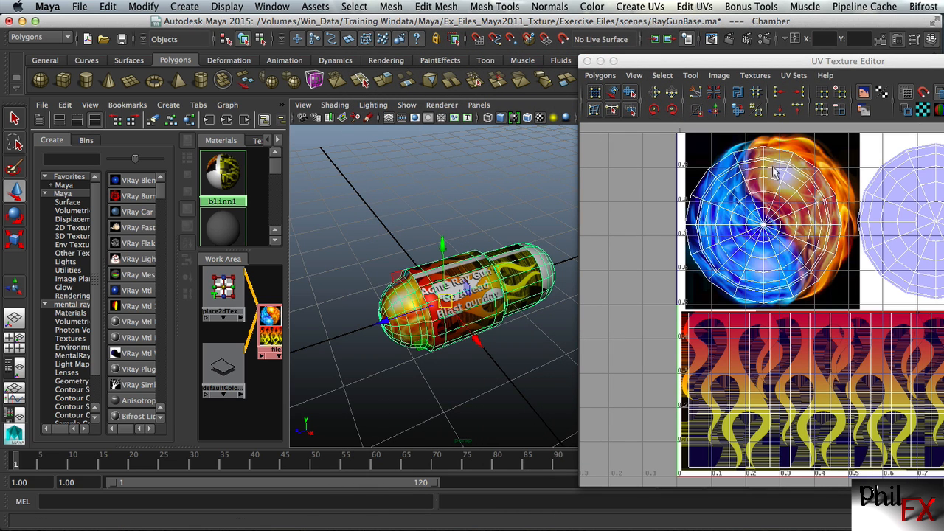
left_click_drag(807, 62, 740, 57)
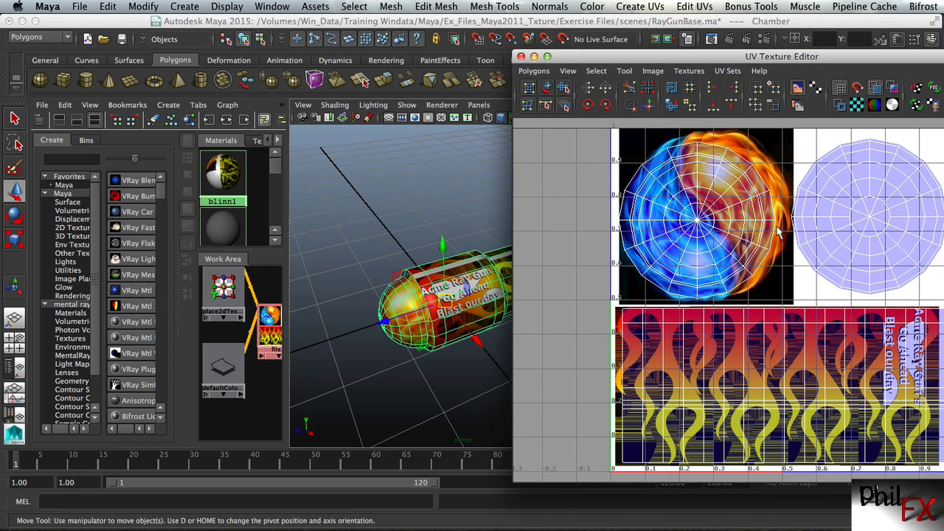
left_click_drag(759, 58, 622, 56)
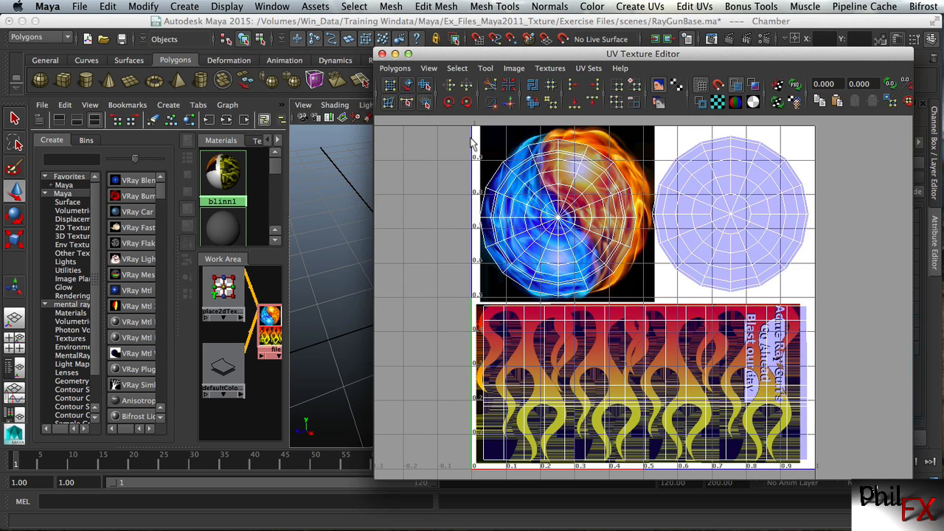
Move the circular UV shell on the fire-and-ice image outside the 0–1 space and place the other circular shell over that image
right_click_drag(546, 151, 480, 163)
left_click_drag(424, 130, 643, 304)
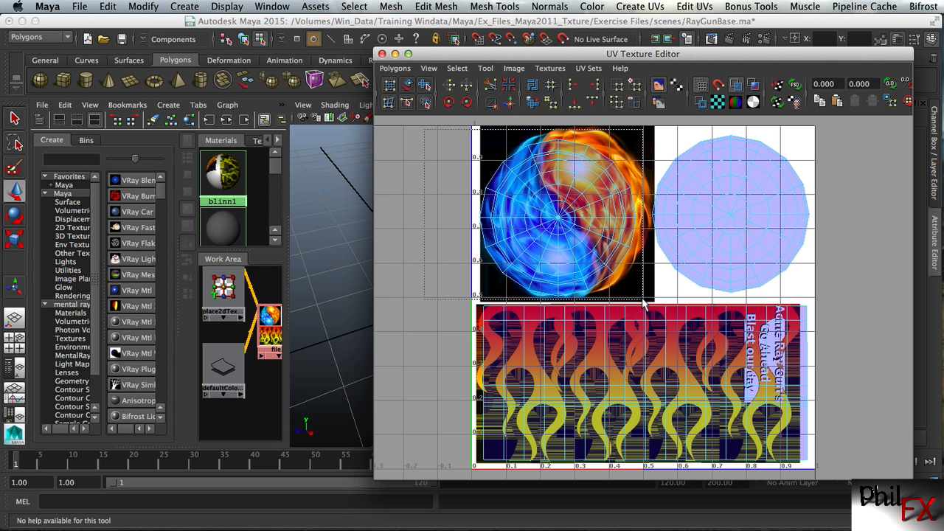
key("w")
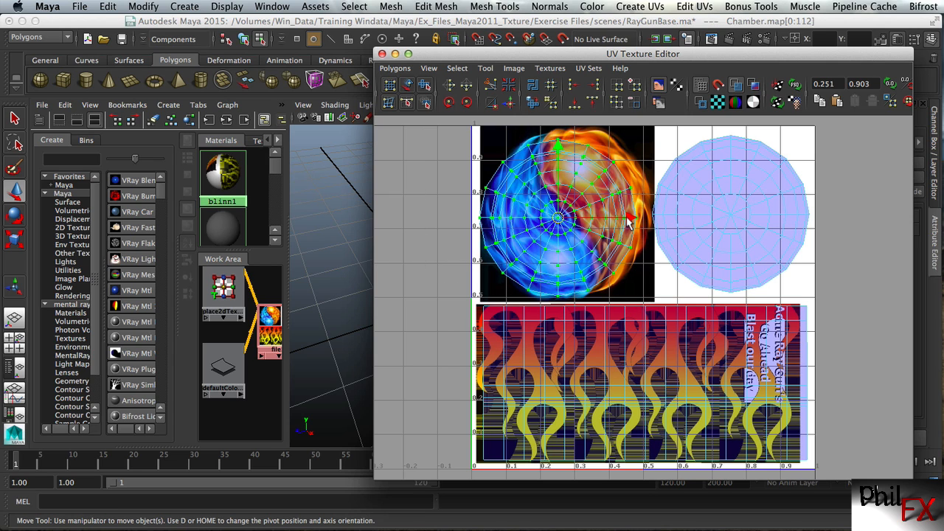
left_click_drag(628, 221, 422, 219)
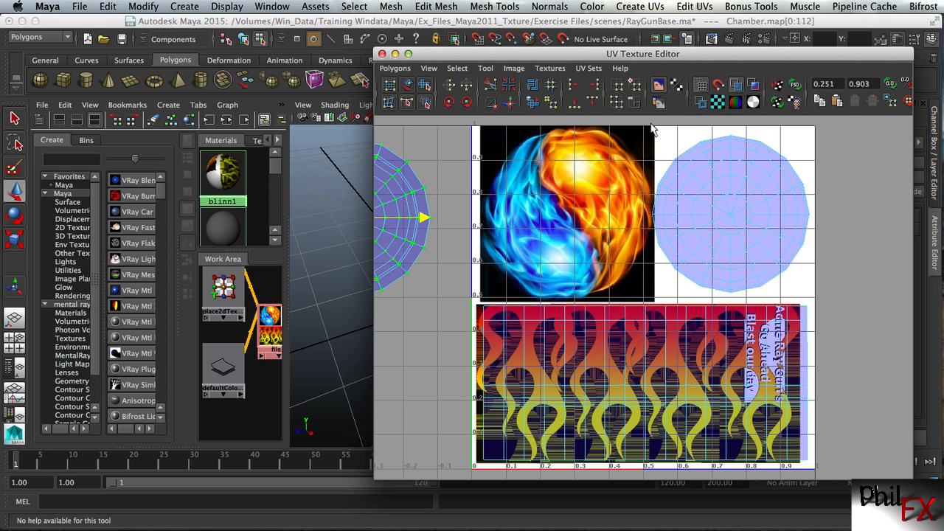
left_click_drag(651, 124, 817, 304)
left_click_drag(801, 211, 640, 212)
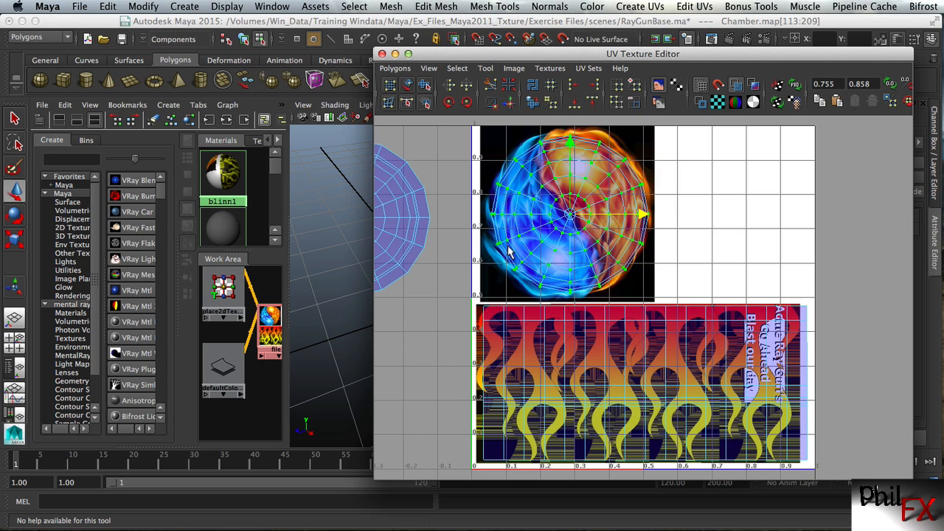
Move the circular UV shell outside the 0–1 space onto the blank white area beside the fire-and-ice image, and minimise the UV Texture Editor
scroll(507, 253, "down", 3)
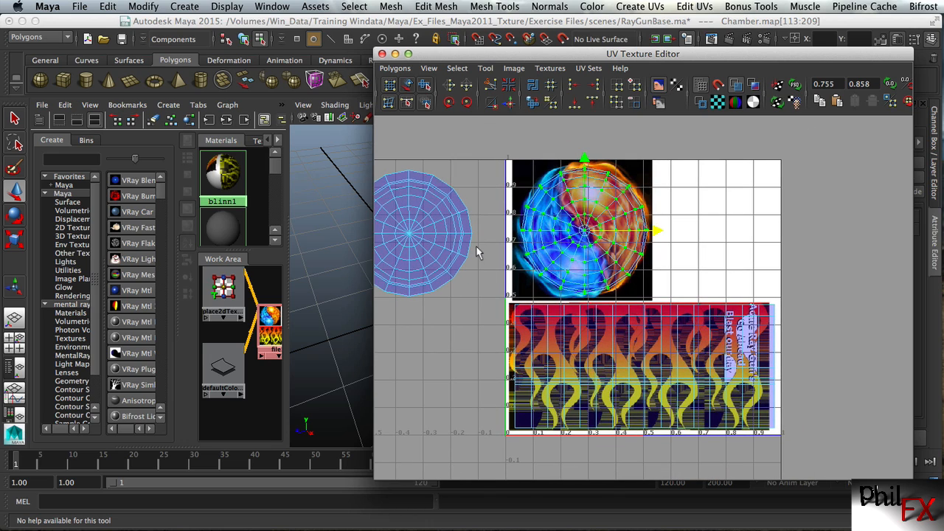
middle_click_drag(475, 246, 549, 237, "alt")
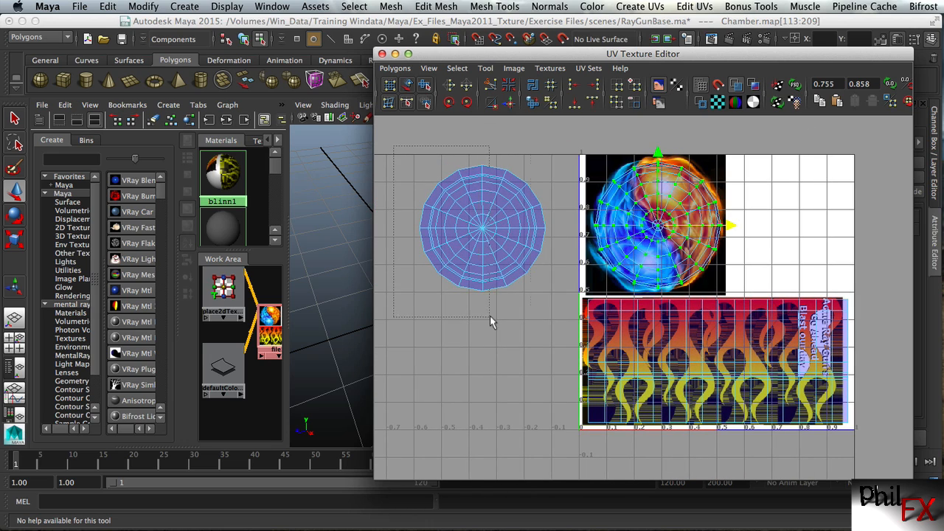
left_click_drag(490, 316, 559, 305)
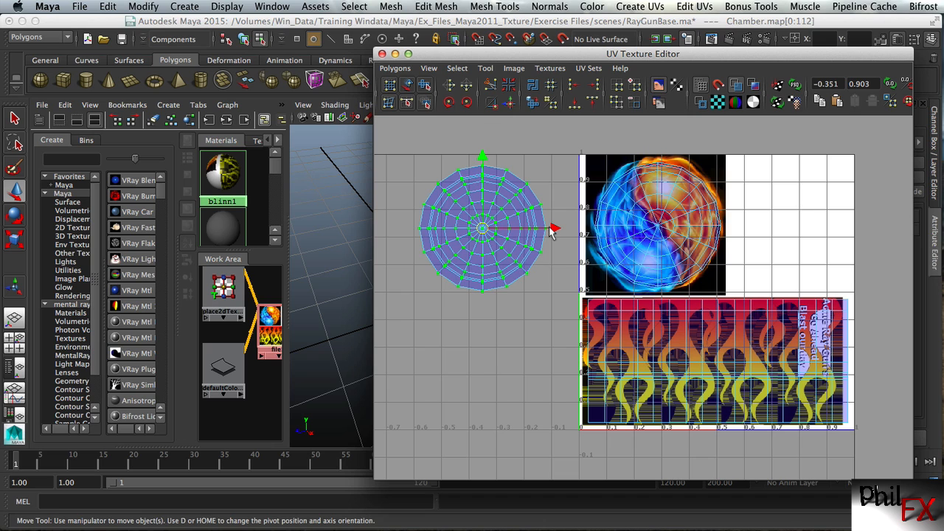
left_click_drag(553, 232, 858, 229)
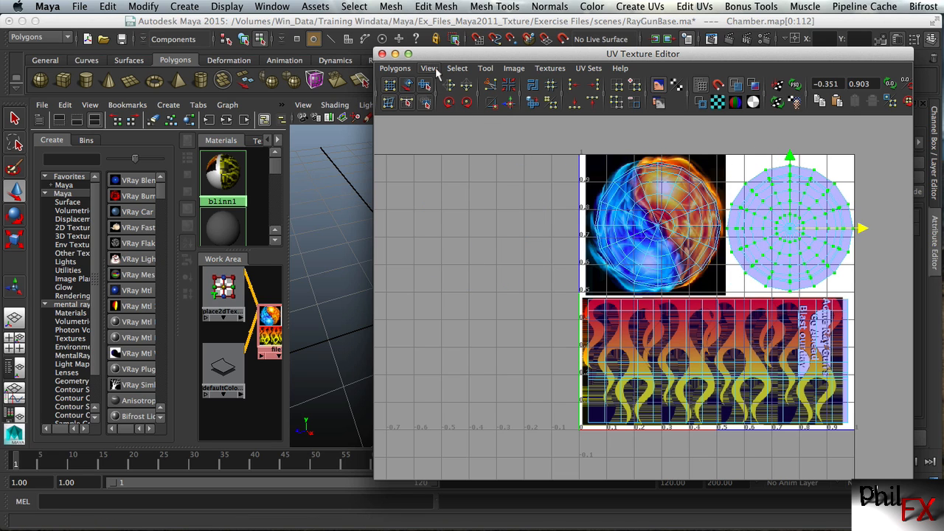
left_click(396, 54)
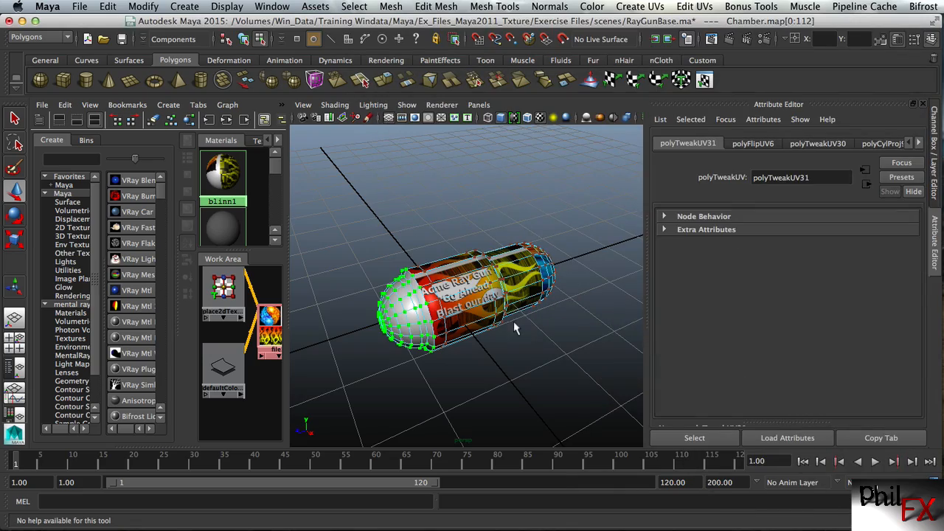
Examine the texture on both rounded ends of the Chamber, recheck the UV shells in the UV Texture Editor, and minimise it
right_click_drag(440, 334, 435, 314, "alt")
left_click_drag(539, 288, 420, 291, "alt")
right_click_drag(415, 298, 516, 269, "alt")
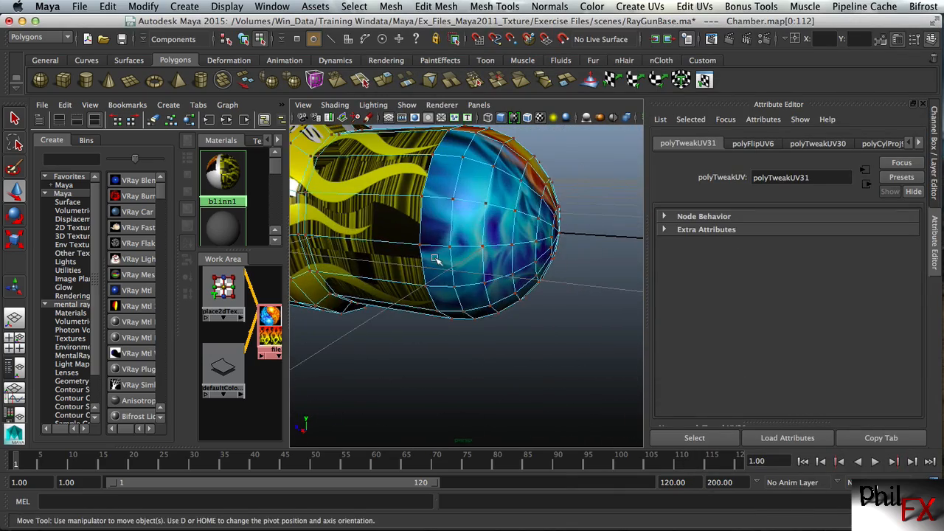
left_click_drag(447, 213, 529, 231, "alt")
mouse_move(530, 231)
right_mouse_down("alt")
mouse_move(447, 269)
mouse_move(526, 237)
right_mouse_up("alt")
left_click_drag(444, 297, 429, 282, "alt")
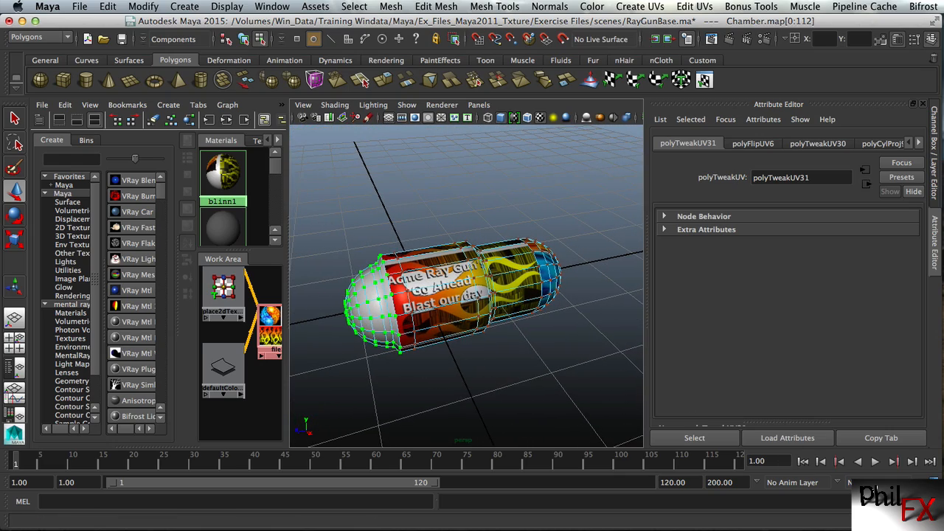
left_click(833, 527)
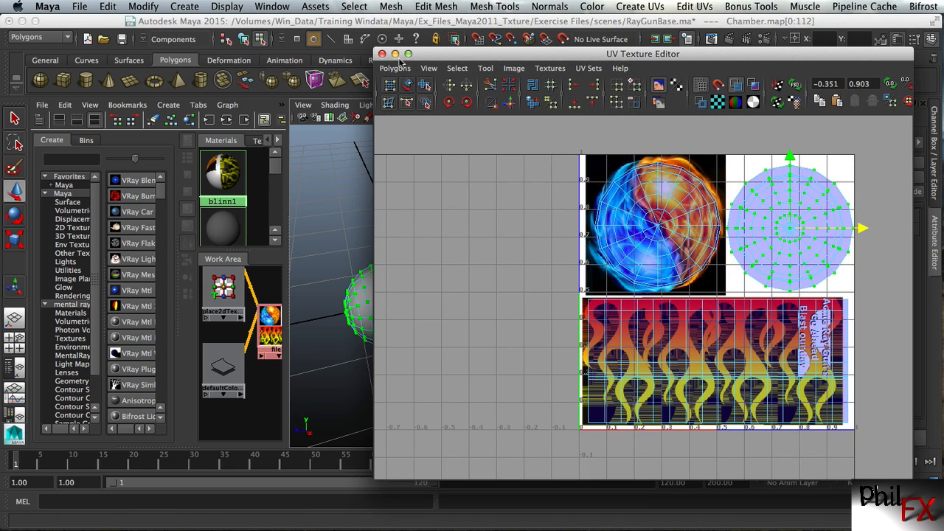
left_click(396, 54)
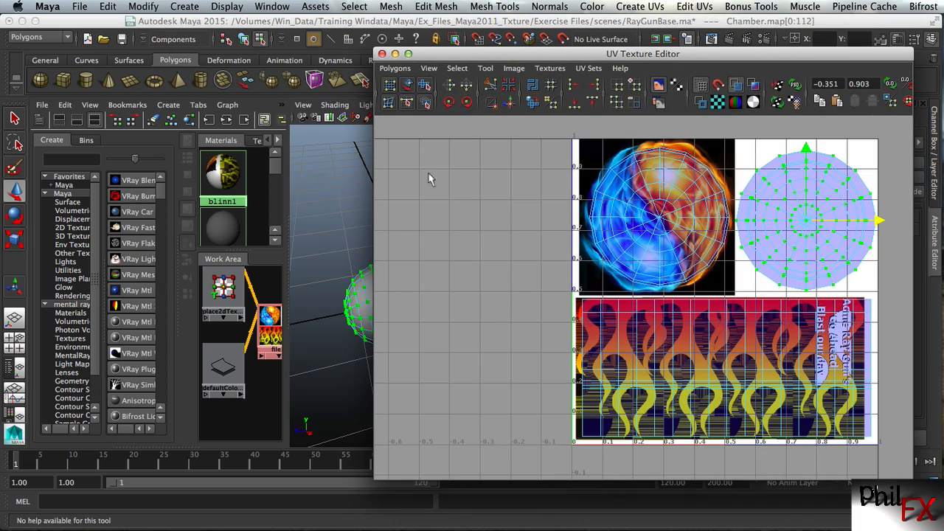
left_click(395, 56)
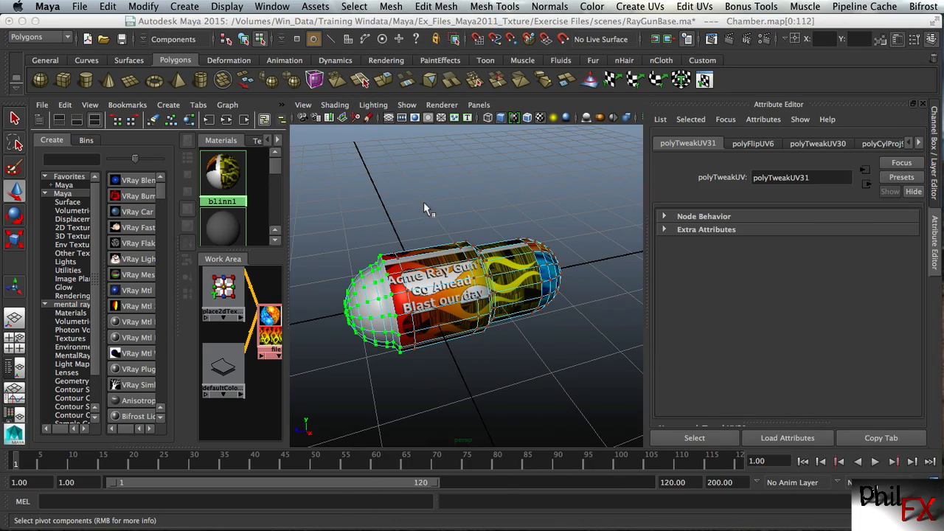
Return to the single perspective view and examine the white strip along the top of the Chamber
left_click_drag(408, 276, 434, 324, "alt")
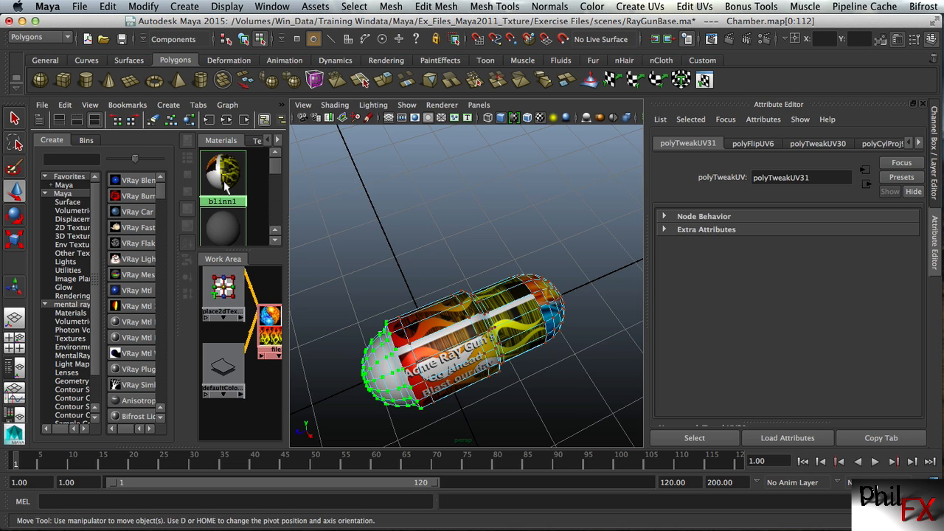
left_click(14, 318)
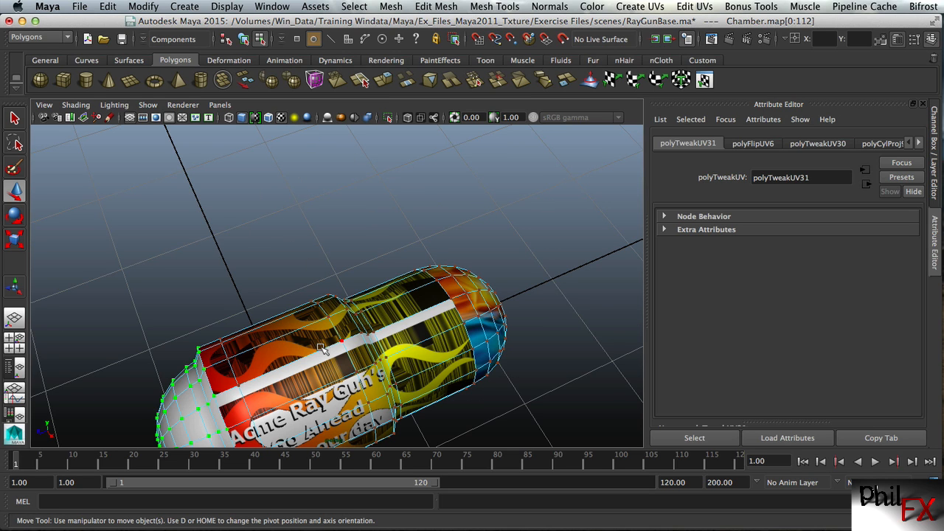
left_click_drag(322, 349, 262, 228, "alt")
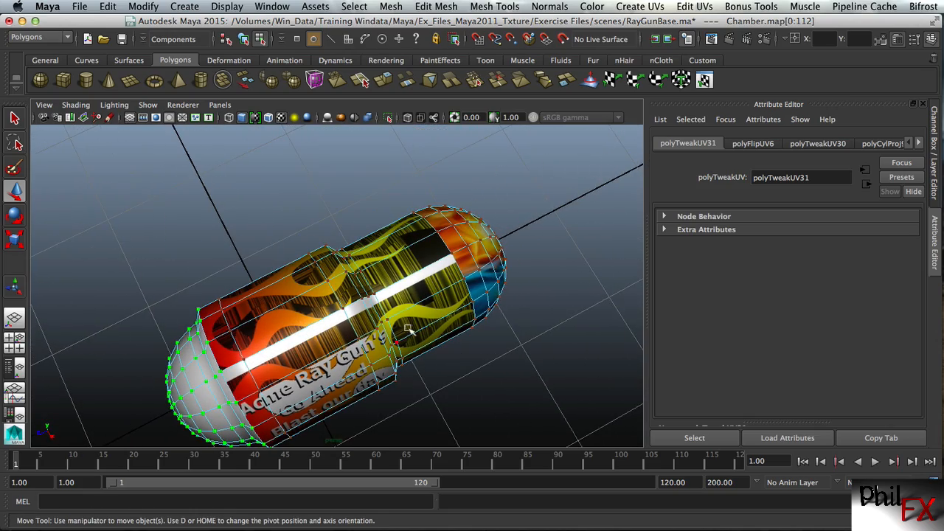
Reopen the UV Texture Editor and shift the Chamber's rectangular body UV shell left in U so it starts at the flame image's left edge
right_click_drag(359, 340, 355, 319, "alt")
left_click_drag(355, 318, 561, 385, "alt")
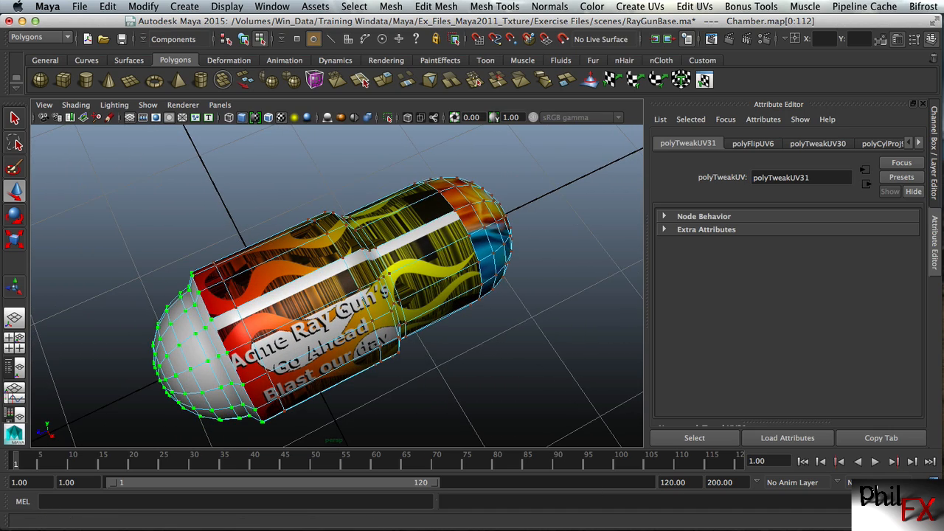
left_click(914, 525)
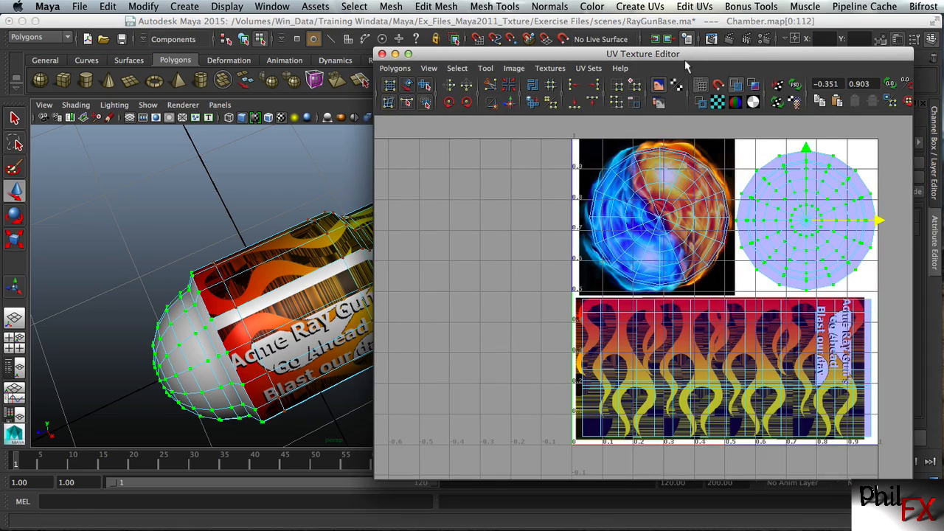
left_click_drag(665, 56, 385, 41)
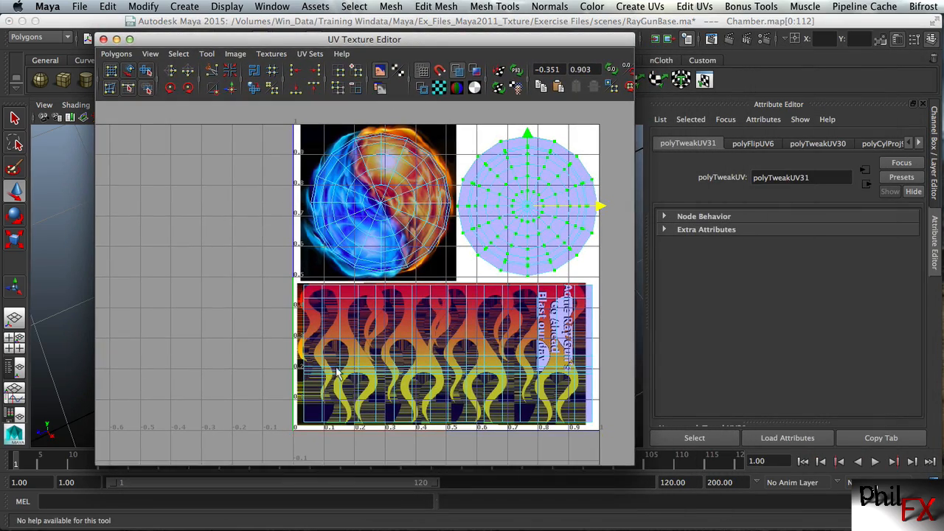
right_click_drag(337, 374, 410, 355, "alt")
middle_click_drag(501, 360, 405, 340, "alt")
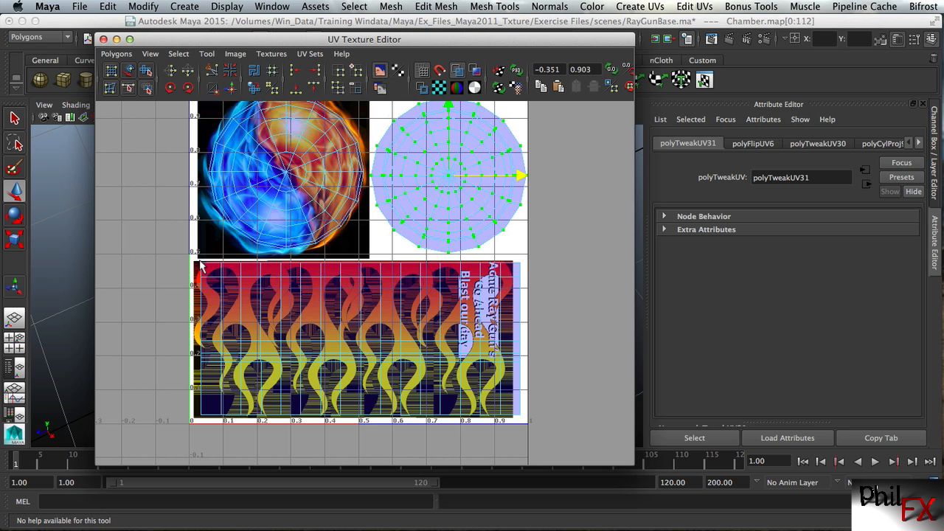
left_click_drag(179, 264, 556, 435)
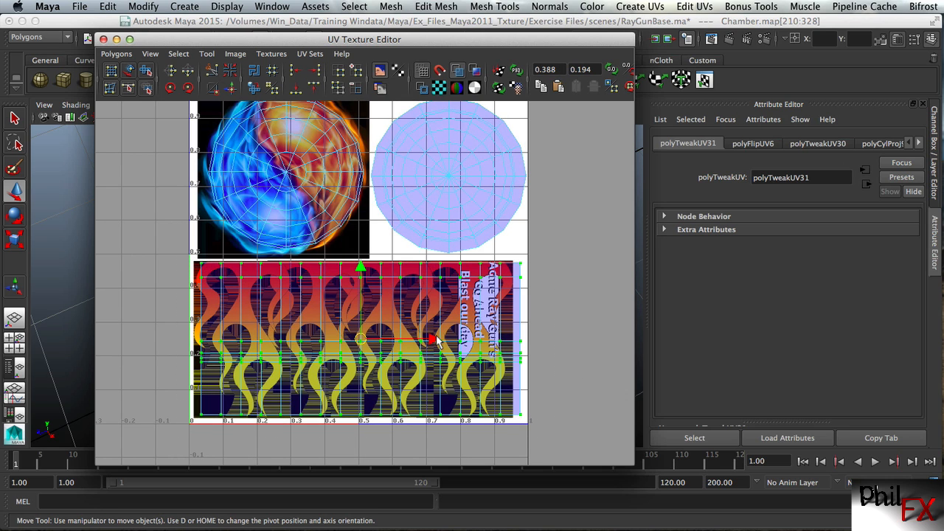
left_click_drag(434, 340, 424, 338)
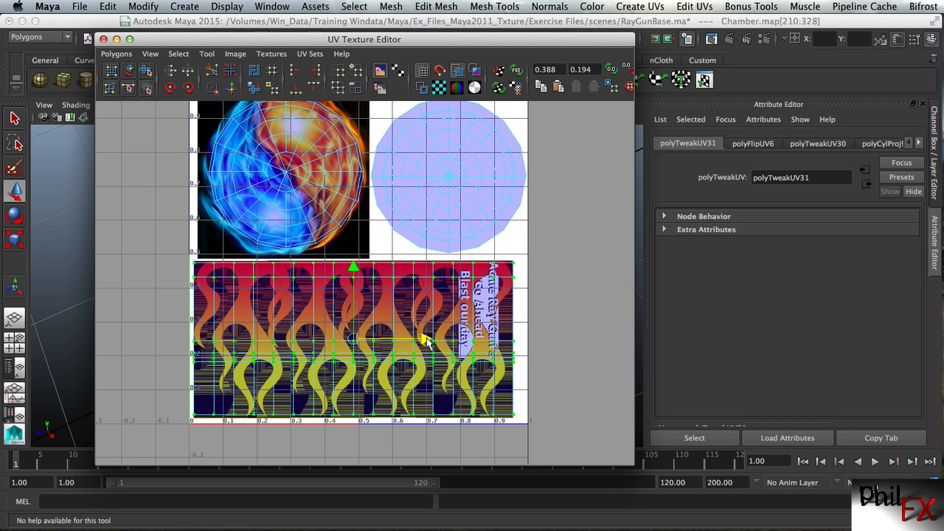
Scale the body UV shell slightly narrower in U to fit inside the flame image, and minimise the UV Texture Editor
key("r")
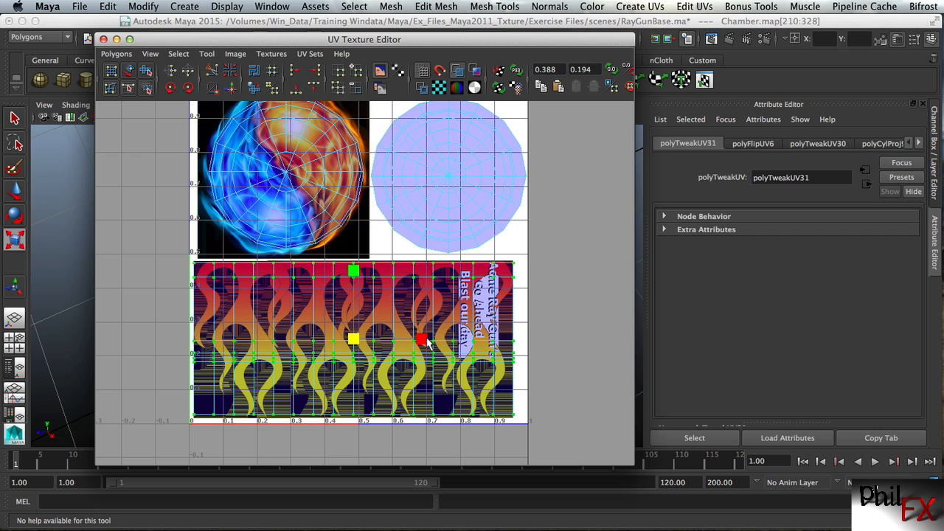
left_click_drag(424, 342, 422, 342)
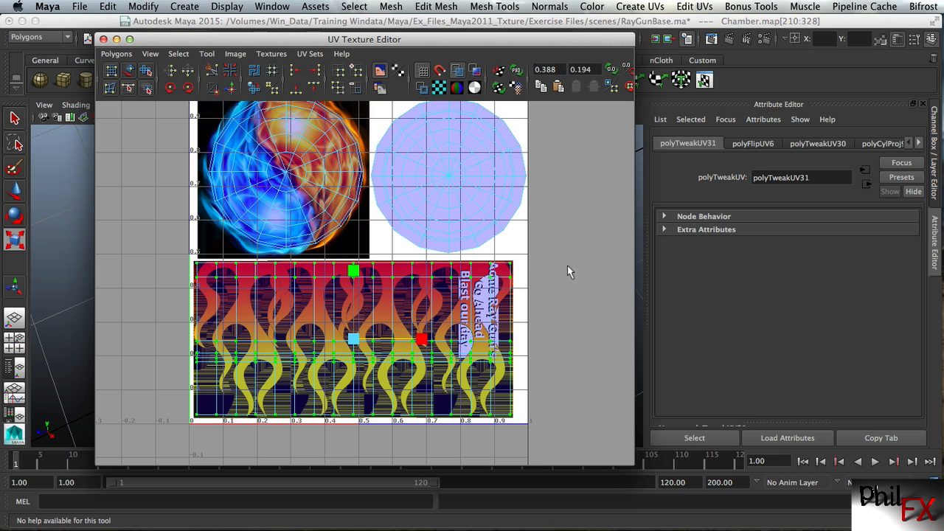
left_click(116, 39)
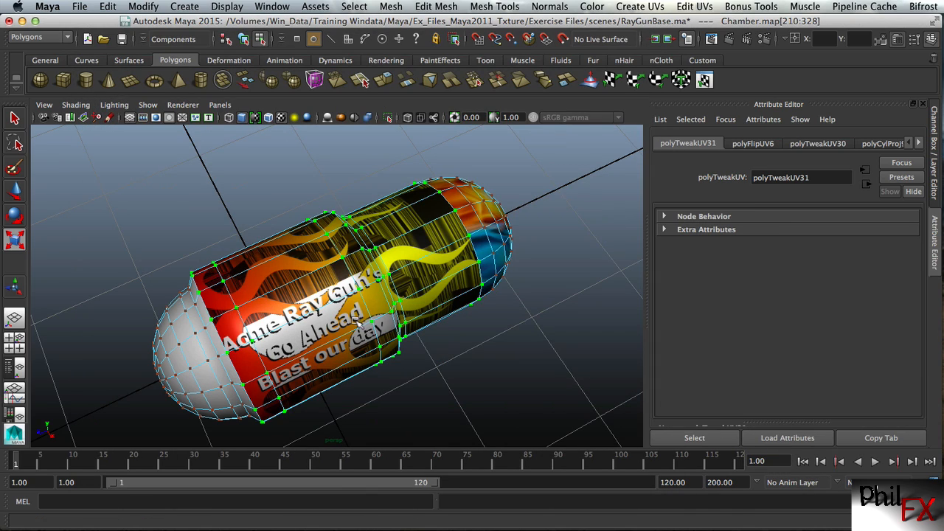
Examine the flames and lettering along the Chamber body, recheck the UV shells in the UV Texture Editor, and minimise it
left_click_drag(359, 320, 365, 303, "alt")
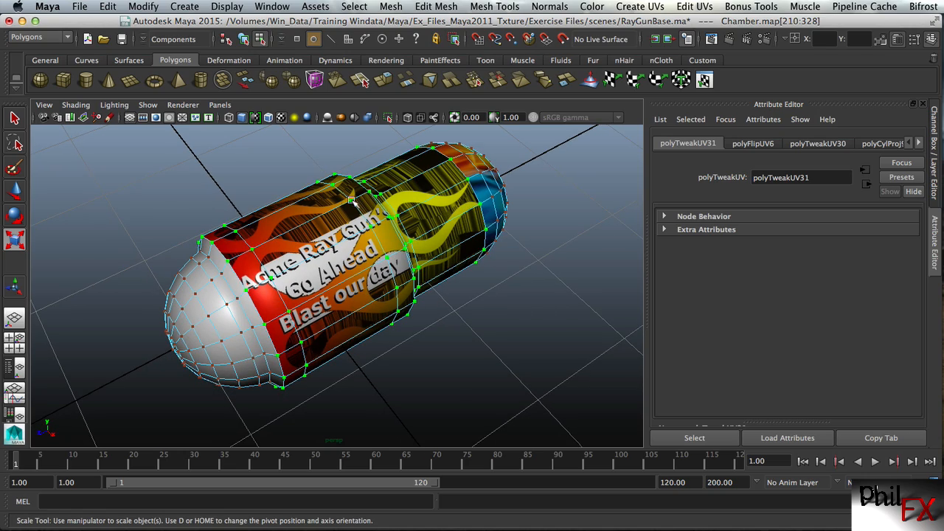
mouse_move(330, 276)
left_mouse_down("alt")
mouse_move(285, 137)
mouse_move(351, 288)
mouse_move(318, 244)
mouse_move(330, 286)
mouse_move(330, 278)
left_mouse_up("alt")
right_click_drag(330, 278, 413, 243, "alt")
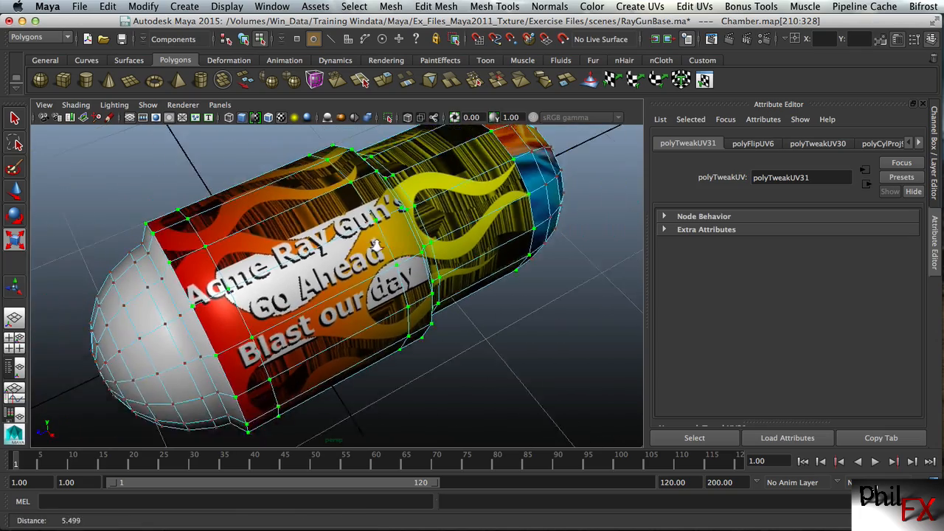
left_click_drag(413, 243, 380, 224, "alt")
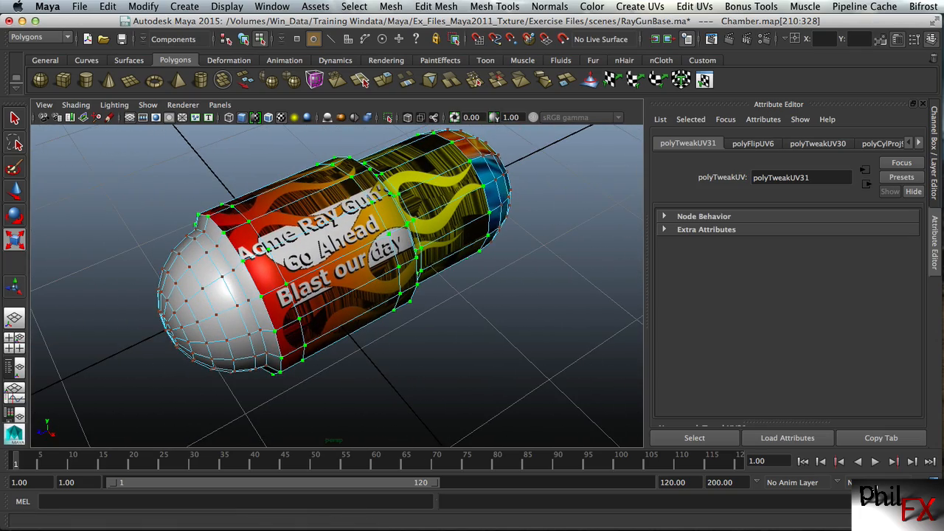
left_click(878, 520)
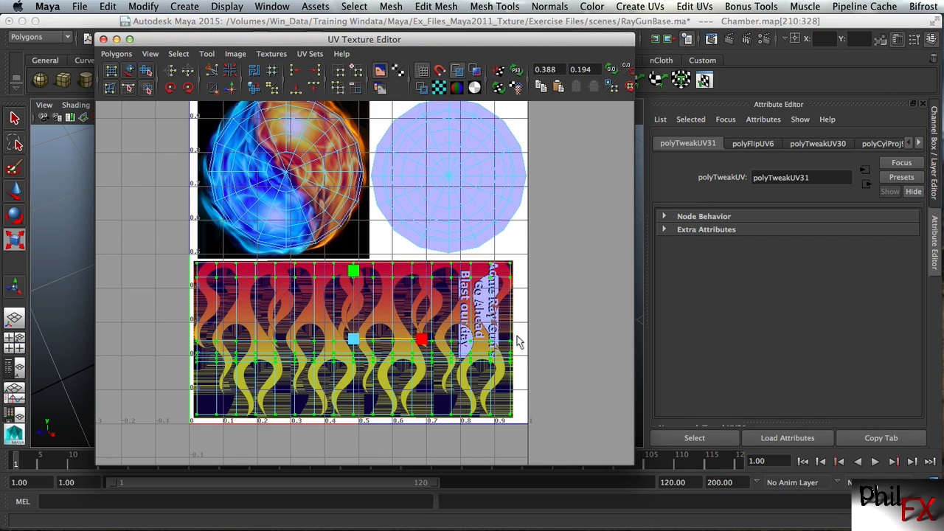
left_click(115, 38)
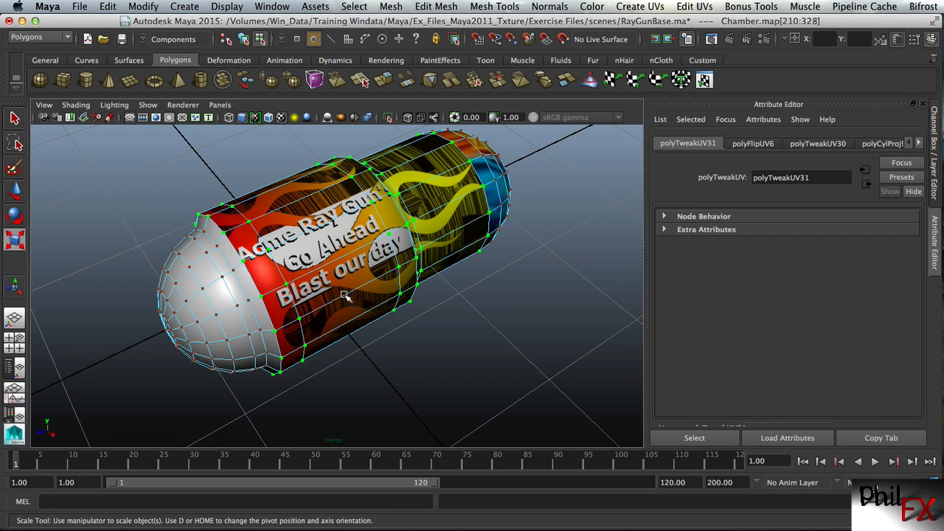
Switch to the Hypershade and perspective layout, enlarge the Hypershade in height and width, and select the blinn1 material
left_click(15, 414)
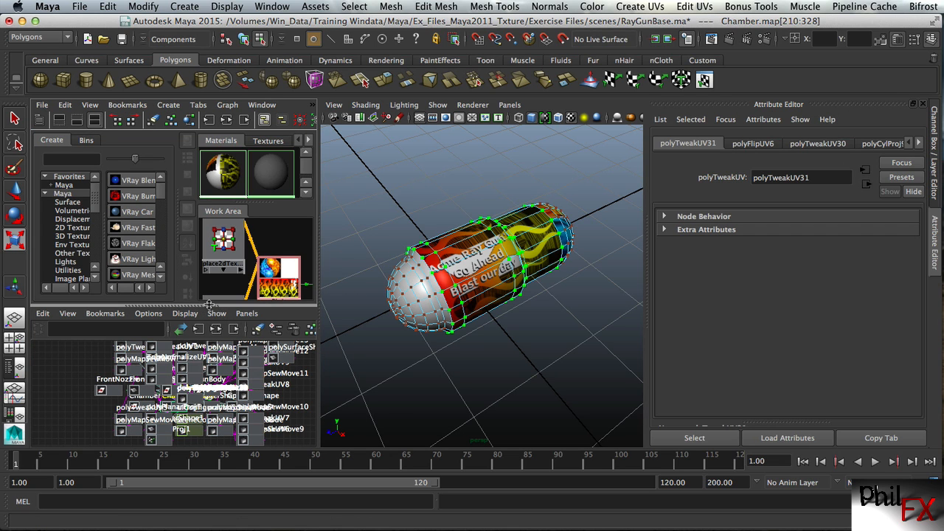
left_click_drag(215, 305, 221, 446)
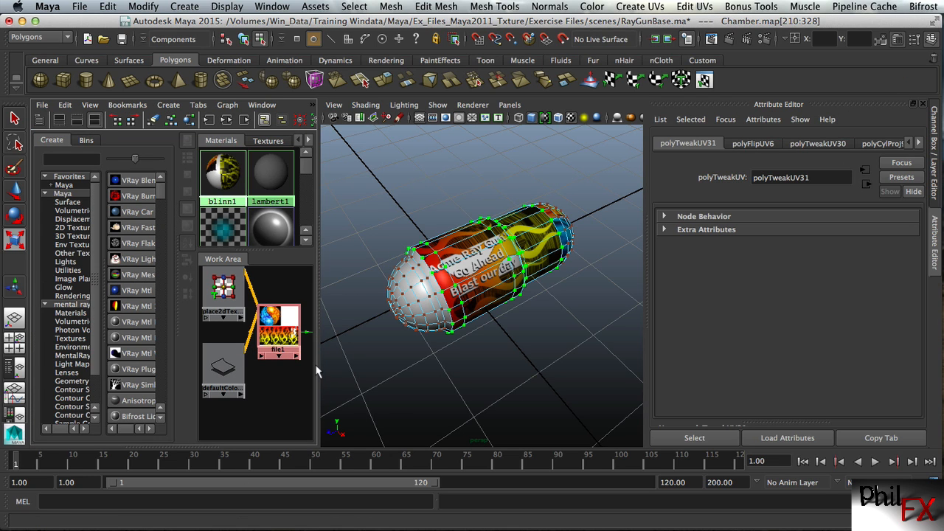
left_click_drag(318, 339, 406, 323)
left_click(339, 325)
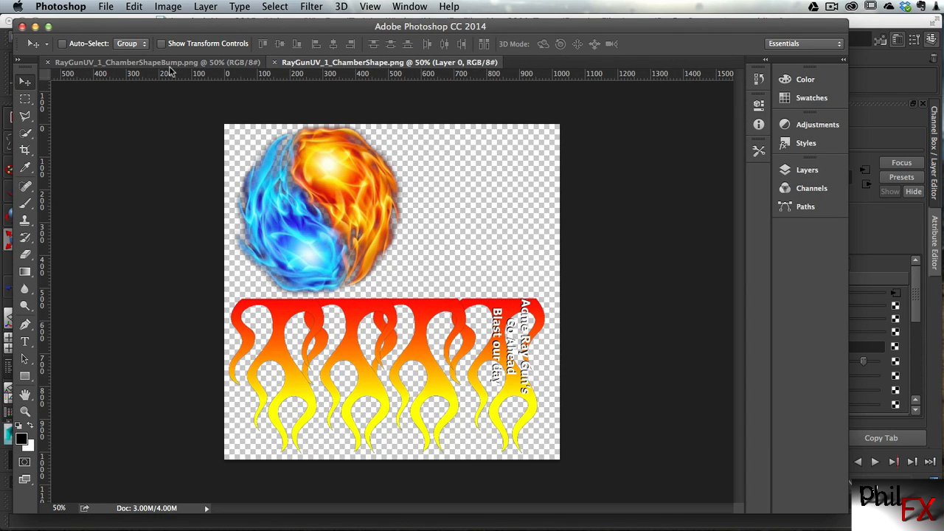
Compare RayGunUV_1_ChamberShapeBump.png with RayGunUV_1_ChamberShape.png in Photoshop, and minimise Photoshop to return to Maya
left_click(164, 63)
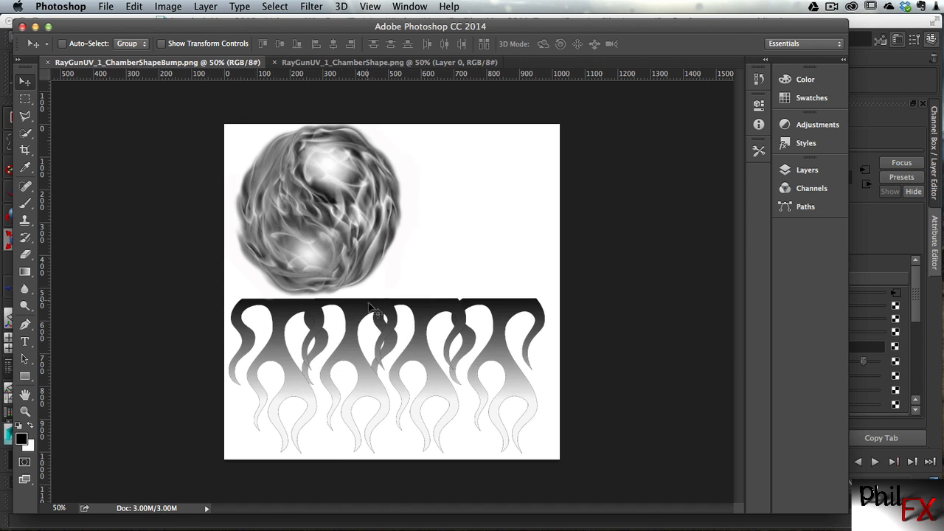
left_click(373, 63)
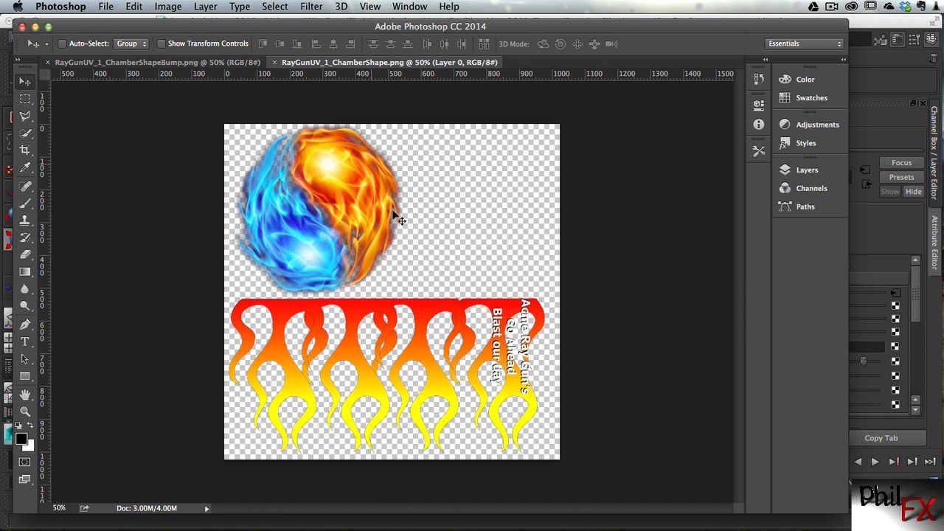
left_click(161, 63)
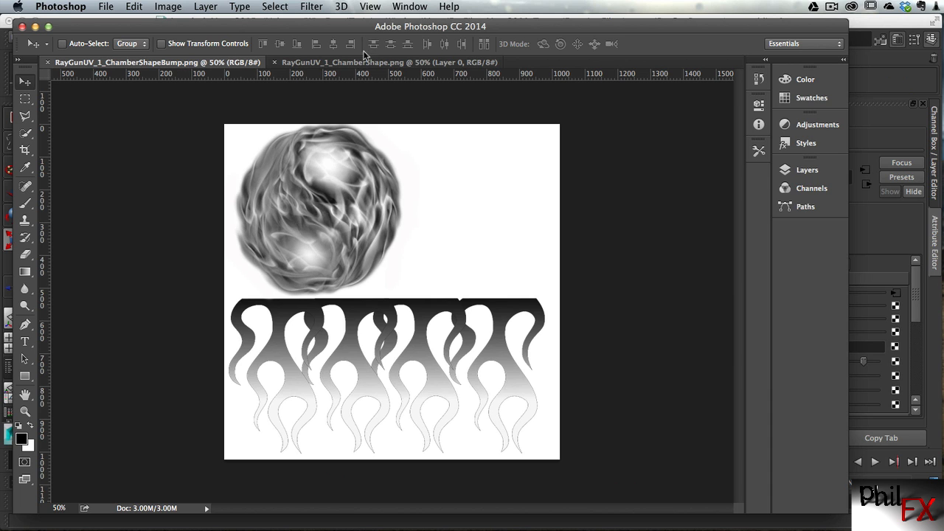
left_click(34, 28)
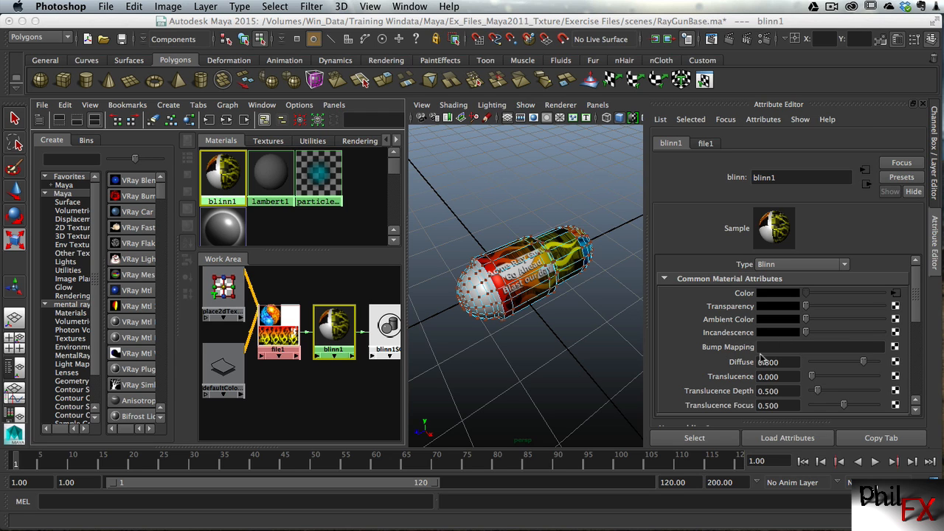
Connect a new File texture to the Bump Mapping attribute of blinn1
left_click(895, 347)
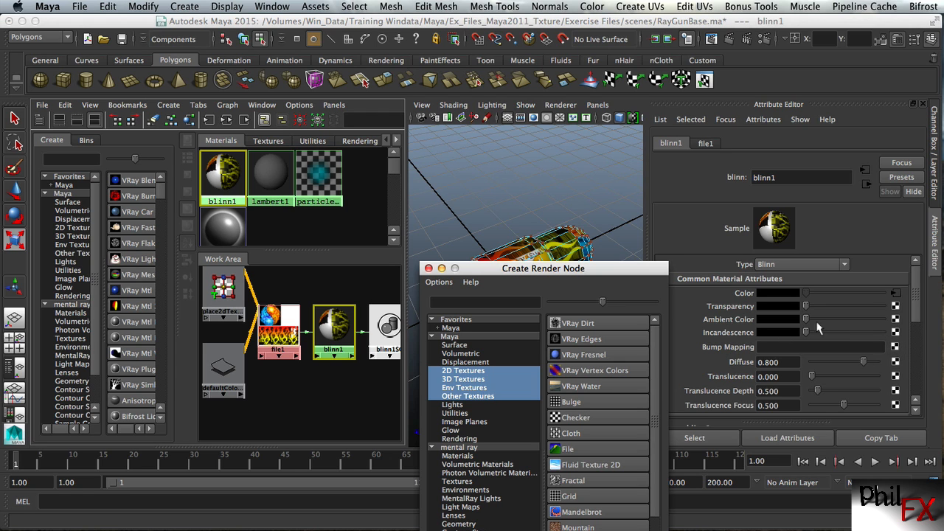
left_click_drag(577, 266, 572, 48)
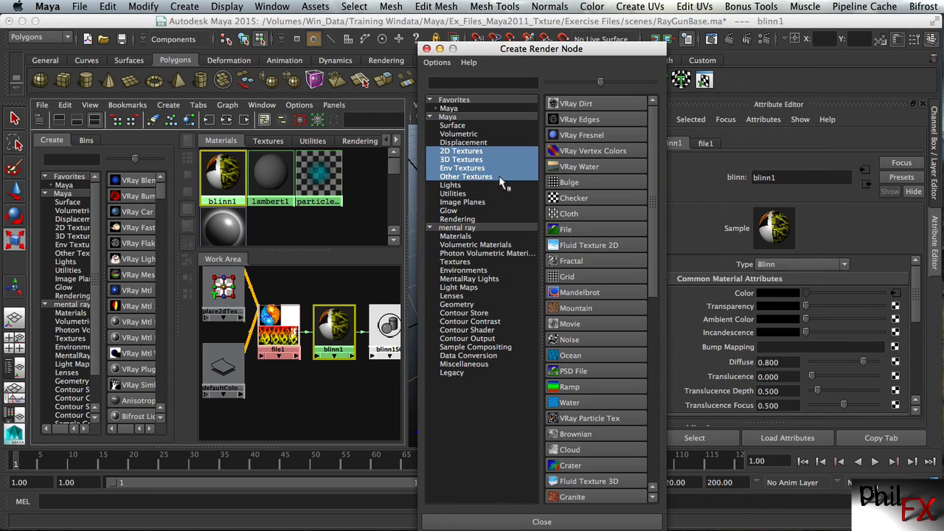
left_click(559, 230)
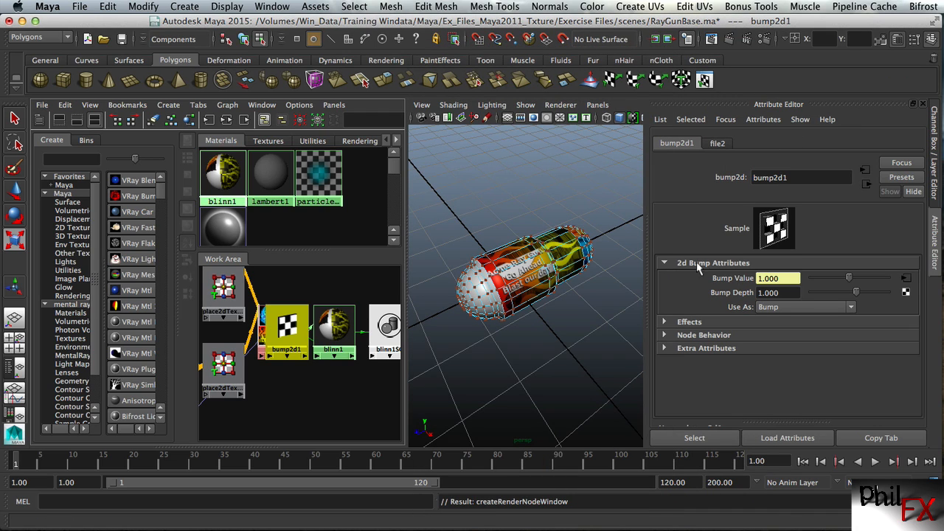
Load RayGunUV_1_ChamberShapeBump.png from sourceimages as the image of the bump's file texture
left_click(907, 280)
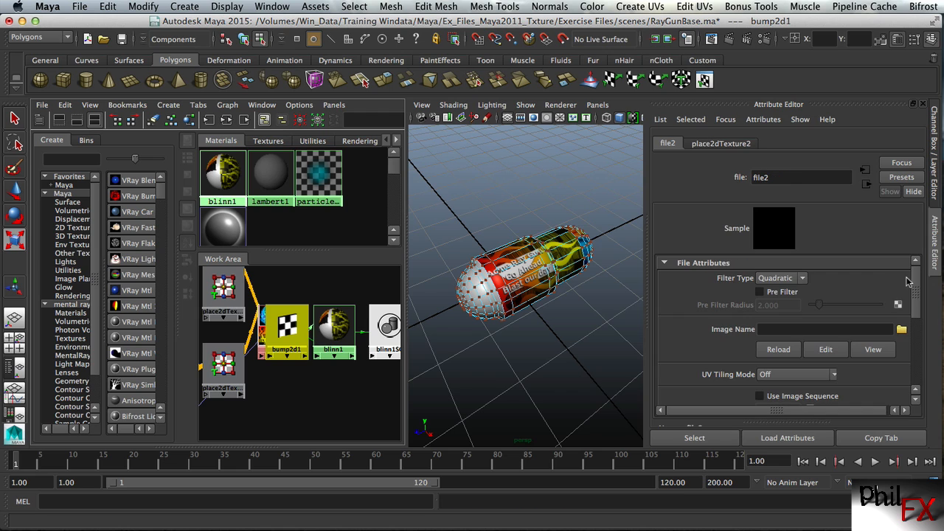
left_click(901, 329)
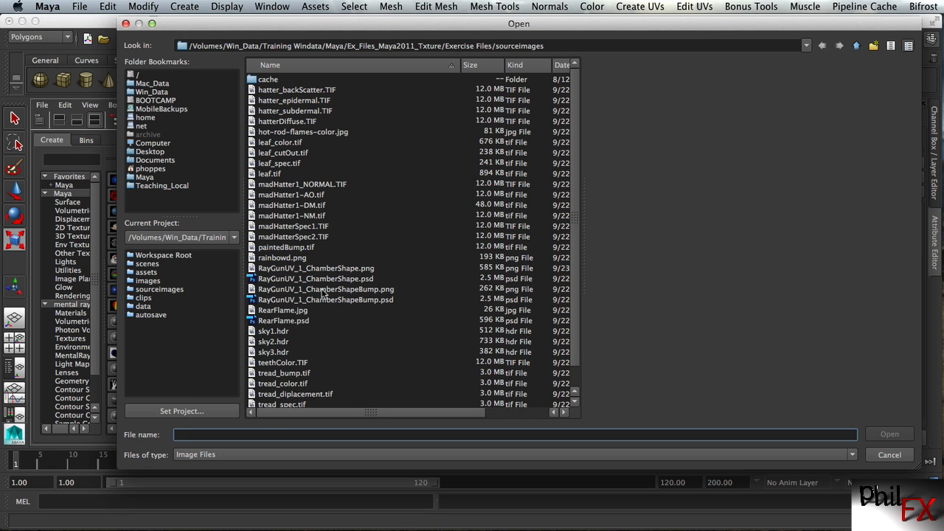
left_click(339, 289)
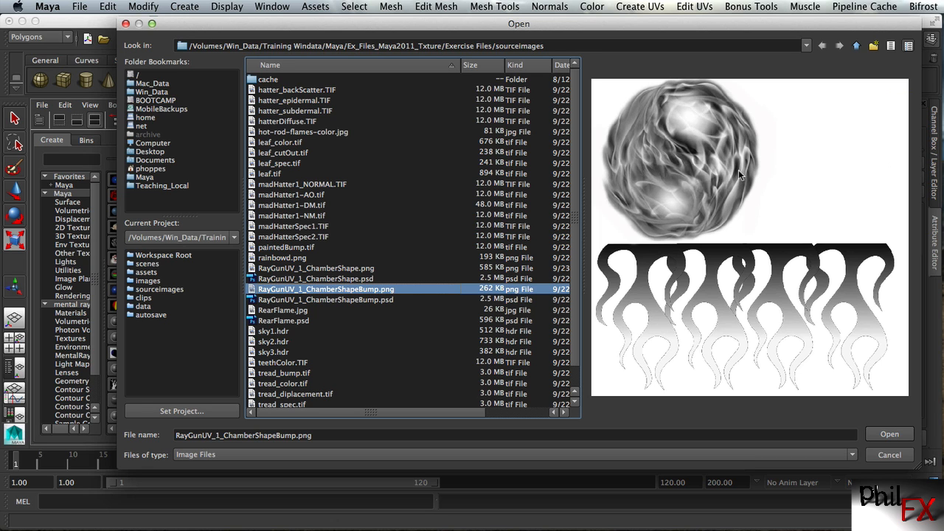
left_click(888, 436)
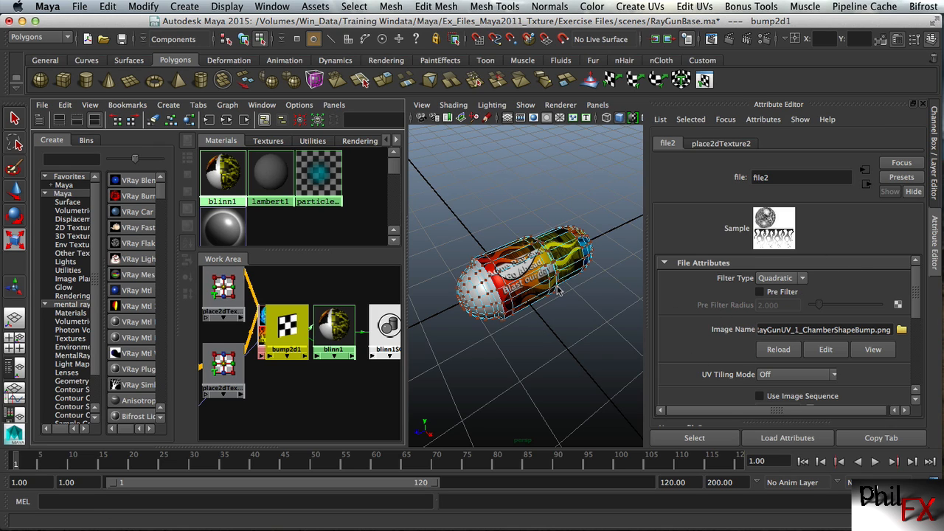
Return the Chamber to object mode and widen the perspective view beside the Hypershade
left_click(565, 333)
right_click(527, 282)
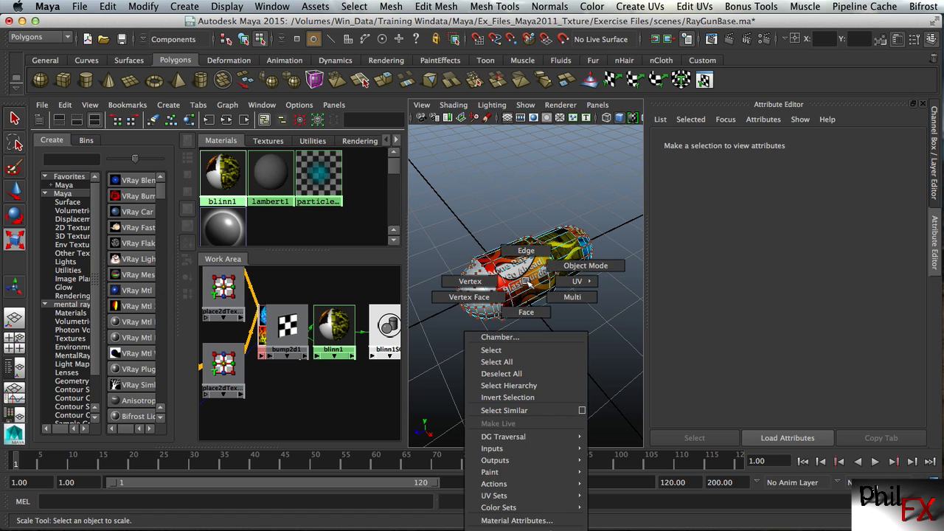
left_click(570, 266)
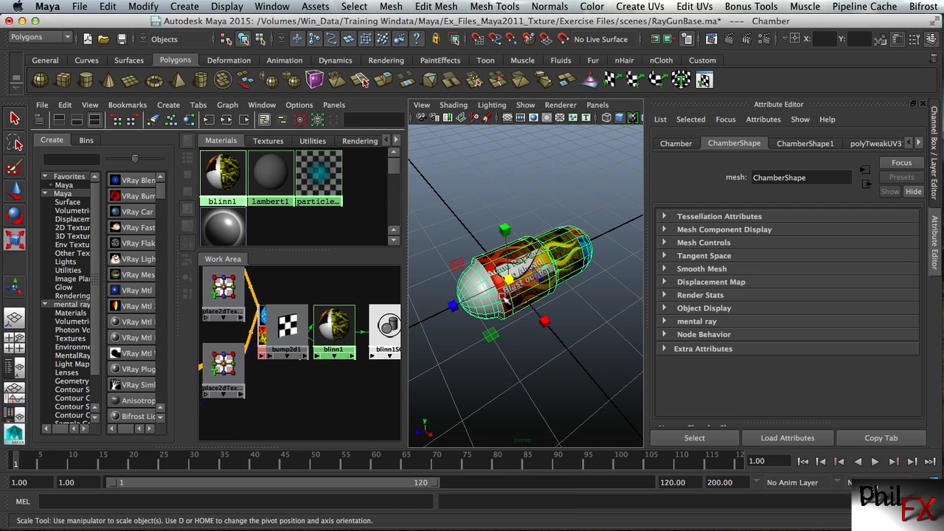
left_click_drag(404, 263, 289, 267)
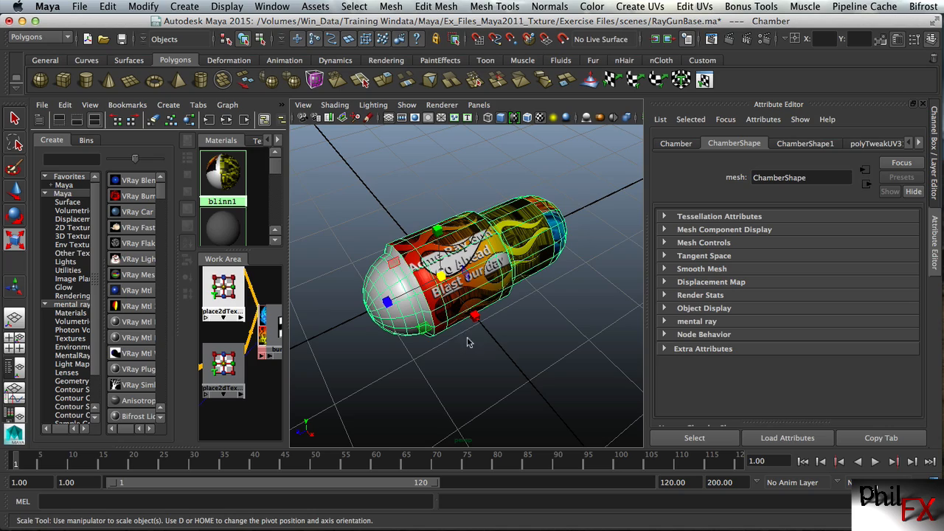
Deselect the Chamber and examine the bump effect on its fire-and-ice end and flame-covered body up close
right_click_drag(459, 340, 564, 312, "alt")
left_click_drag(541, 271, 402, 244, "alt")
left_click(395, 269)
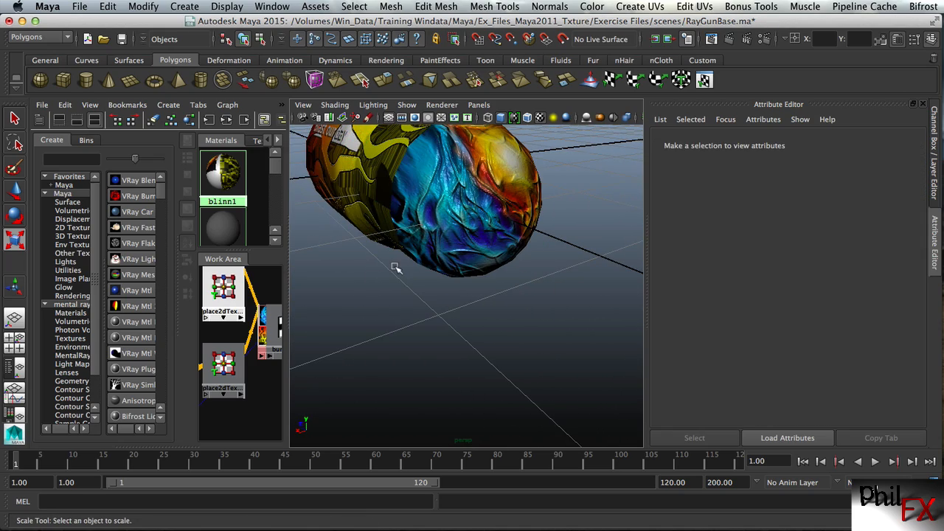
right_click_drag(322, 259, 377, 217, "alt")
middle_click_drag(393, 182, 435, 259, "alt")
right_click_drag(501, 268, 436, 270, "alt")
left_click_drag(471, 270, 447, 250, "alt")
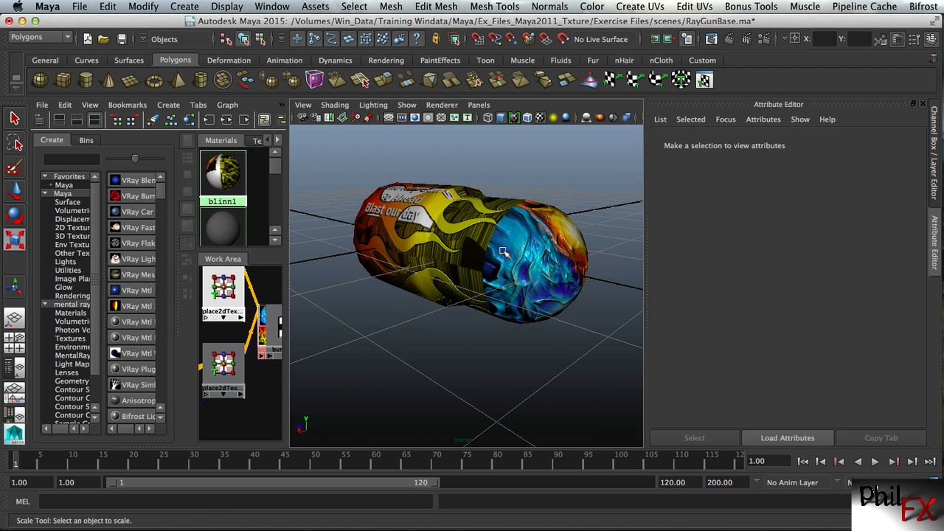
middle_click_drag(506, 254, 479, 241, "alt")
left_click_drag(479, 241, 447, 252, "alt")
key("r")
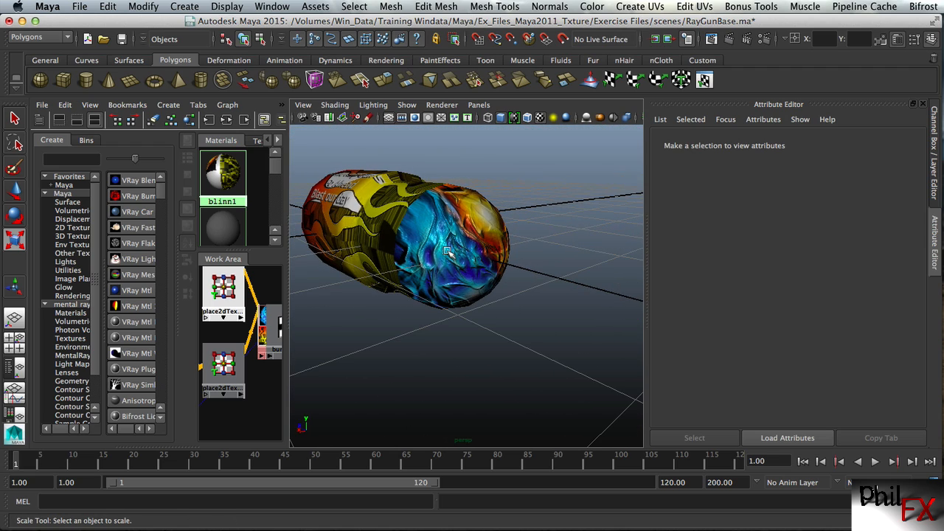
right_click_drag(432, 254, 462, 258, "alt")
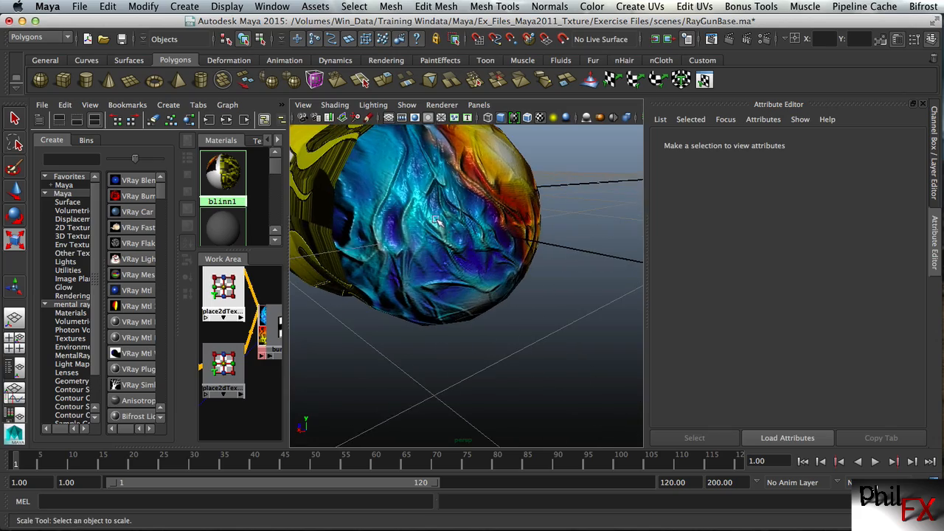
Examine the bump relief on the Chamber's fire-and-ice end and around its seam with the flame-covered body
left_click_drag(458, 253, 439, 250, "alt")
mouse_move(436, 249)
left_mouse_down("alt")
mouse_move(340, 248)
mouse_move(449, 258)
left_mouse_up("alt")
right_click_drag(450, 261, 495, 283, "alt")
middle_click_drag(496, 284, 444, 253, "alt")
right_click_drag(444, 253, 465, 264, "alt")
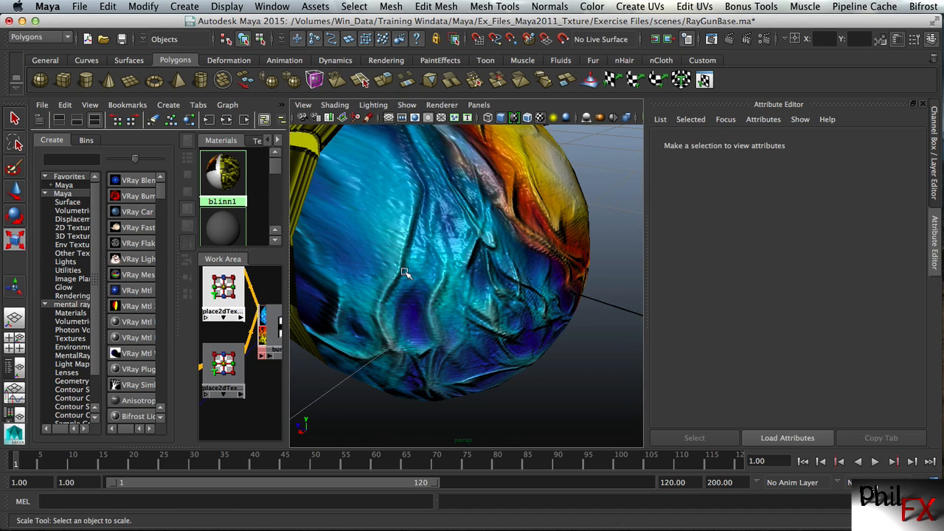
mouse_move(369, 272)
right_mouse_down("alt")
mouse_move(414, 272)
mouse_move(356, 267)
right_mouse_up("alt")
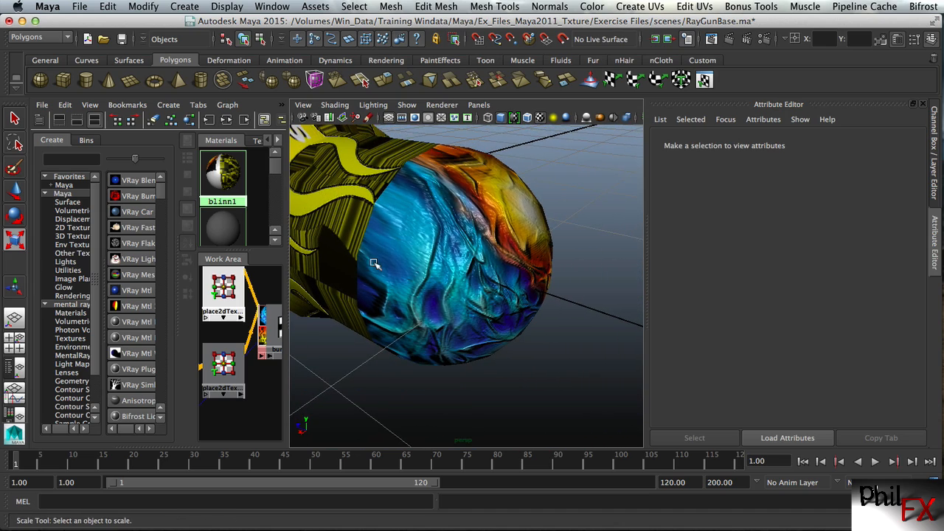
left_click_drag(367, 233, 387, 241, "alt")
middle_click_drag(429, 239, 440, 237, "alt")
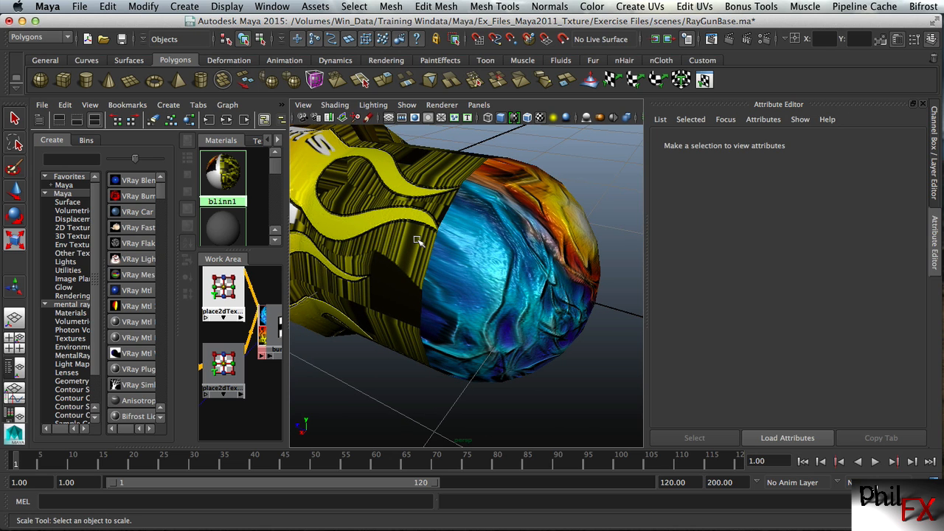
left_click_drag(417, 240, 430, 234, "alt")
middle_click_drag(553, 236, 471, 234, "alt")
left_click_drag(395, 244, 421, 244, "alt")
Display the Chamber in smooth mesh preview, deselect it and check its rounded fire-and-ice end
left_click(425, 237)
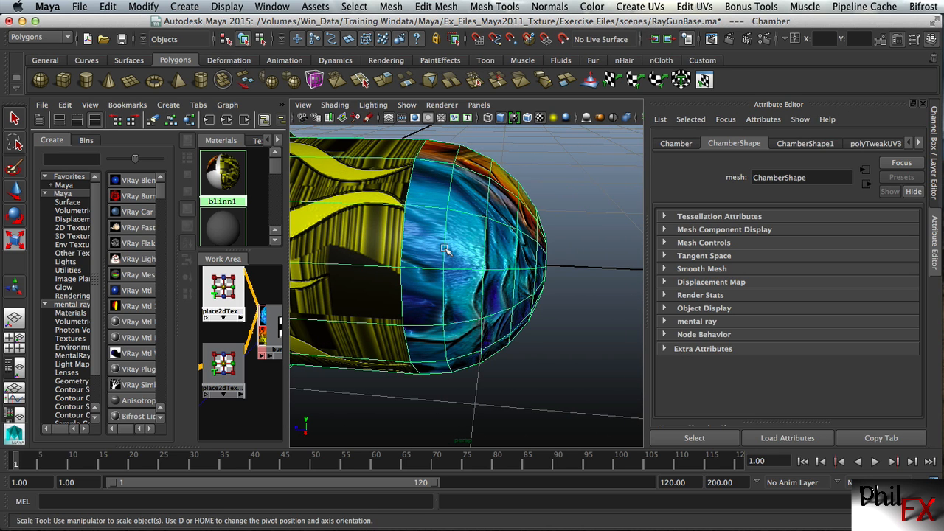
key("3")
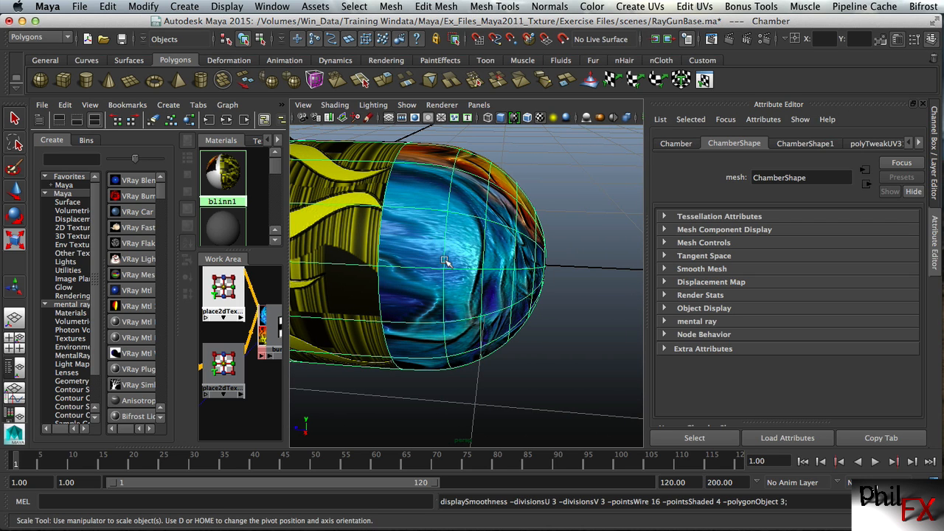
left_click(550, 184)
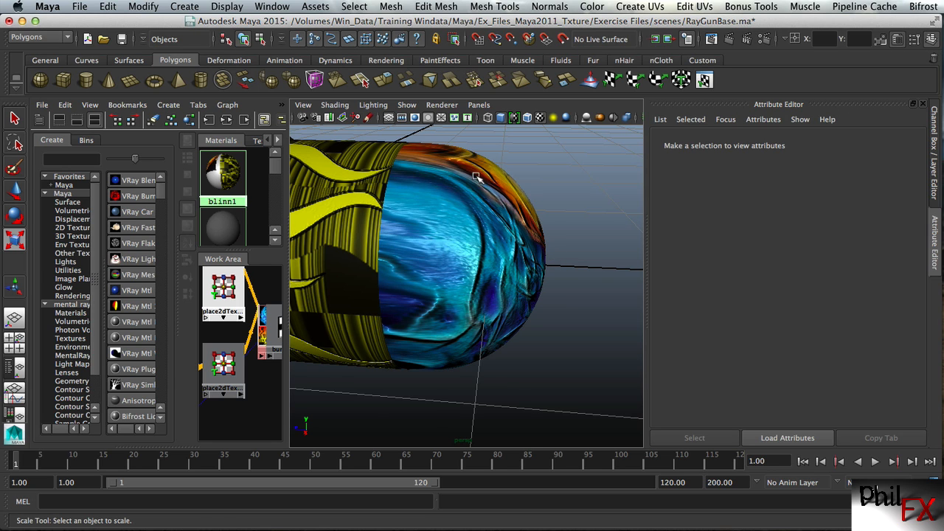
left_click_drag(476, 177, 467, 199, "alt")
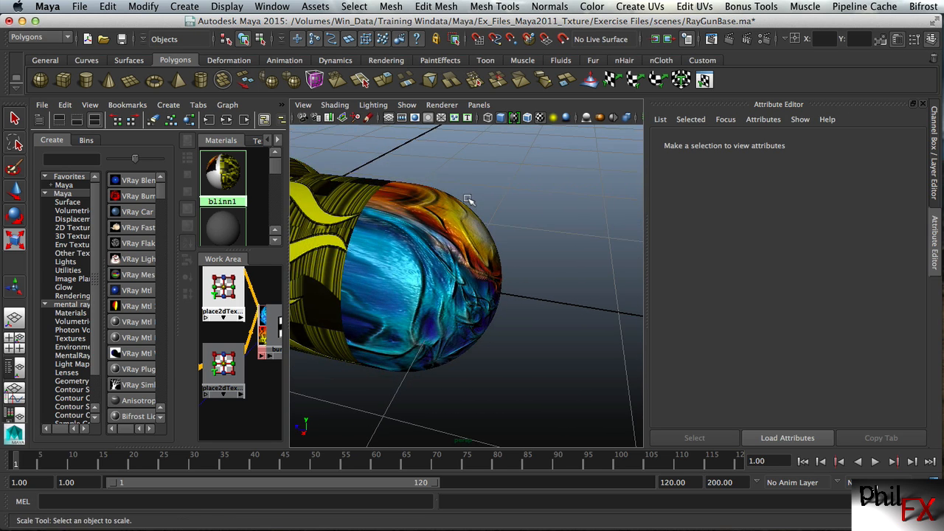
middle_click_drag(430, 258, 485, 256, "alt")
mouse_move(495, 254)
right_mouse_down("alt")
mouse_move(421, 251)
mouse_move(508, 249)
mouse_move(485, 248)
right_mouse_up("alt")
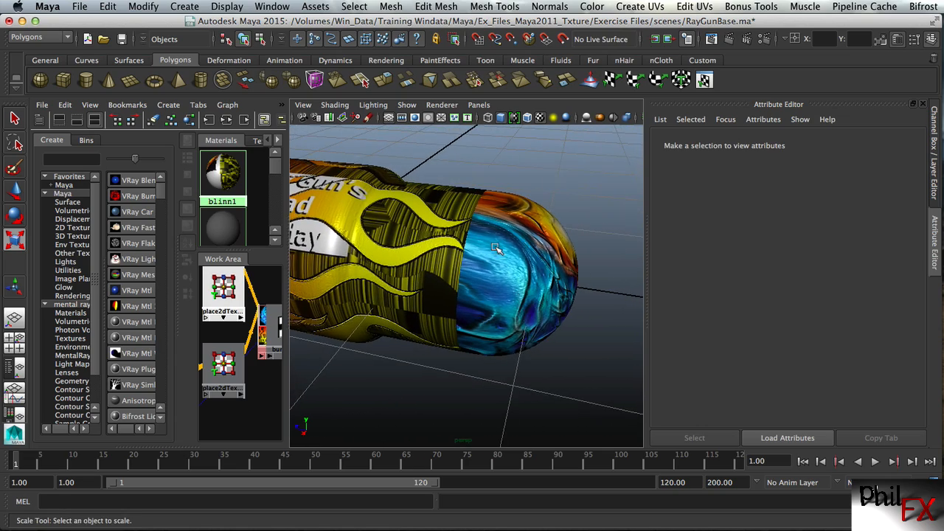
left_click_drag(485, 249, 424, 245, "alt")
right_click_drag(426, 245, 437, 225, "alt")
left_click(852, 14)
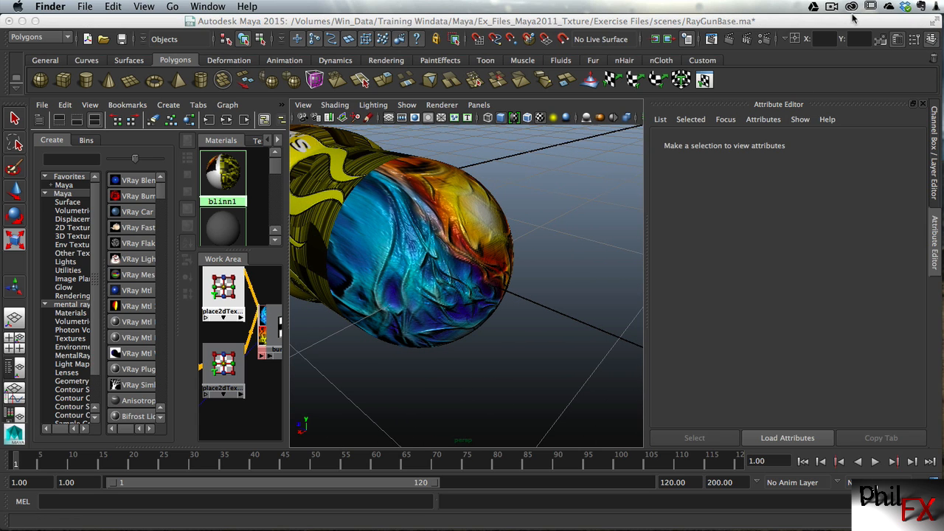
left_click(832, 8)
left_click(850, 48)
Switch the layout from the Hypershade split to a single perspective view of the smoothed Chamber
right_click_drag(416, 263, 427, 233, "alt")
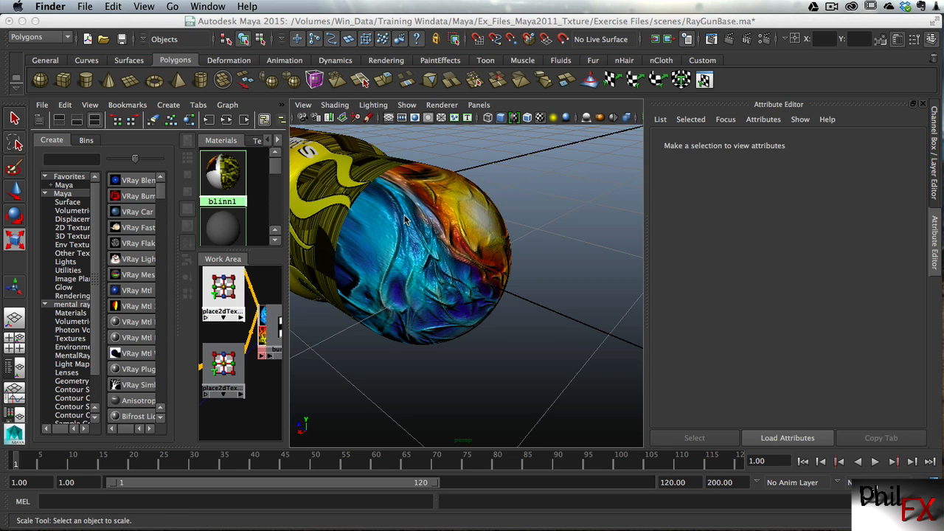
left_click_drag(404, 220, 434, 224, "alt")
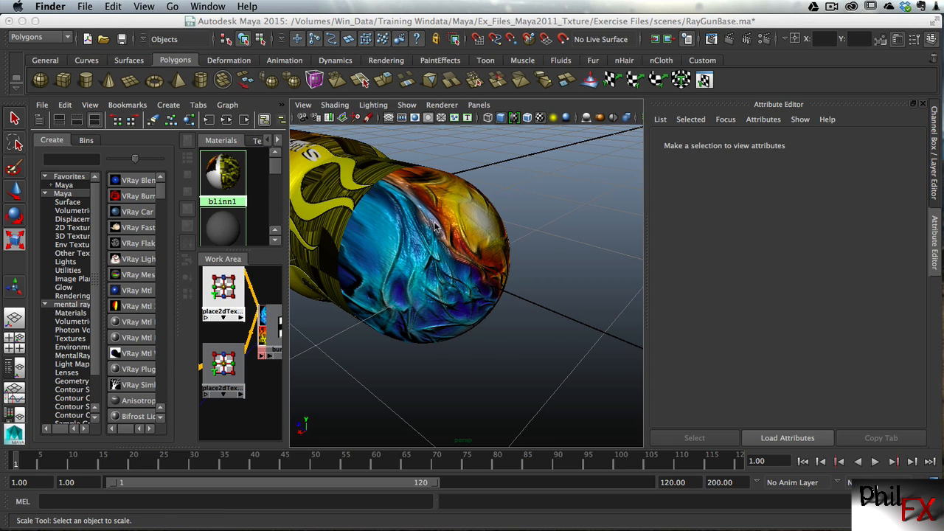
left_click(503, 221)
middle_click_drag(422, 209, 451, 221, "alt")
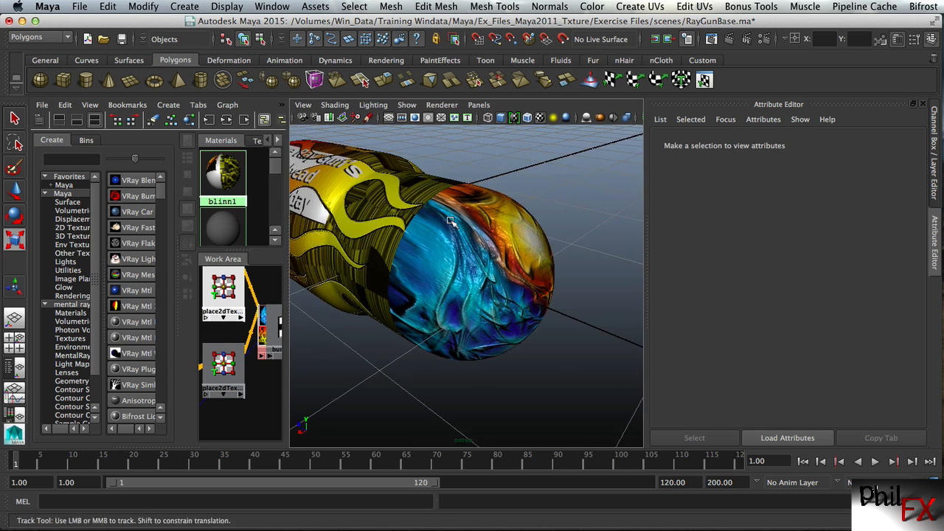
mouse_move(451, 221)
right_mouse_down("alt")
mouse_move(484, 215)
mouse_move(469, 218)
right_mouse_up("alt")
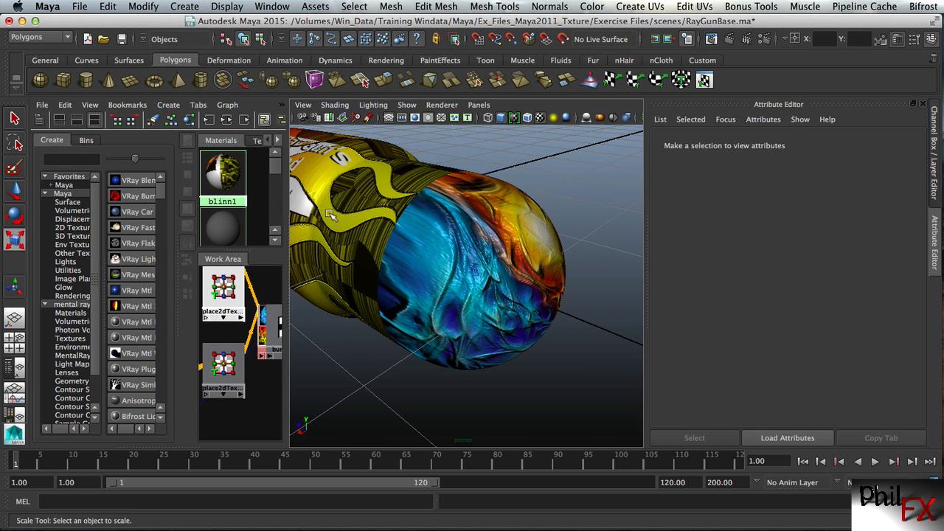
left_click(14, 318)
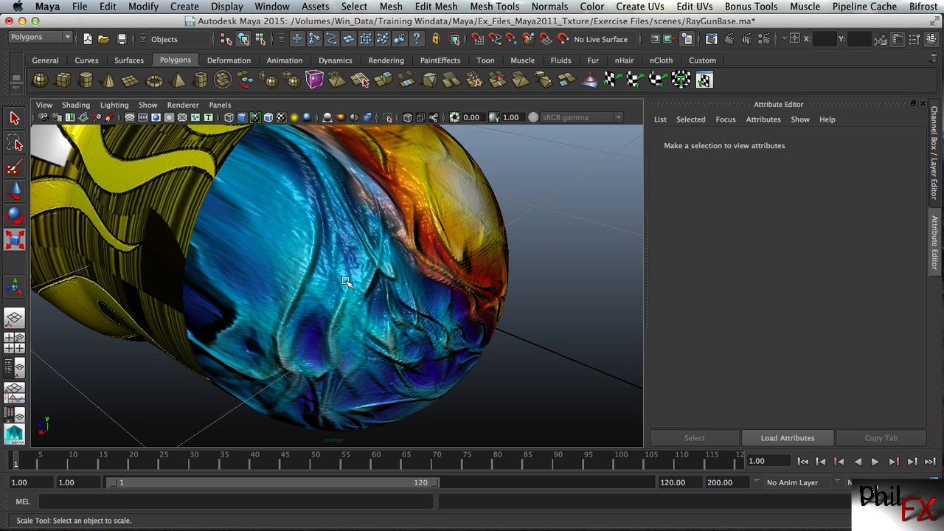
Examine the bump-mapped lettering, flames and plain white cap along the whole smoothed Chamber
right_click_drag(346, 283, 271, 247, "alt")
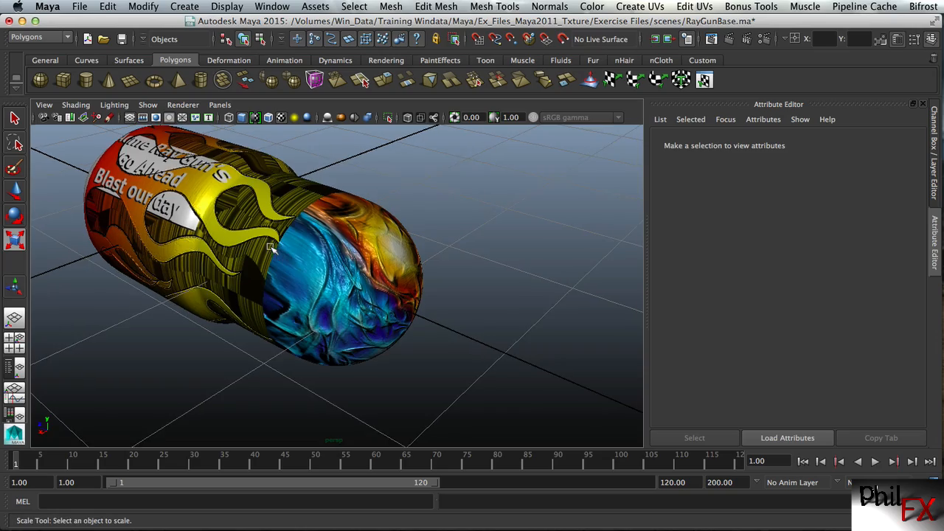
left_click_drag(271, 248, 389, 230, "alt")
mouse_move(327, 278)
right_mouse_down("alt")
mouse_move(430, 261)
mouse_move(340, 267)
right_mouse_up("alt")
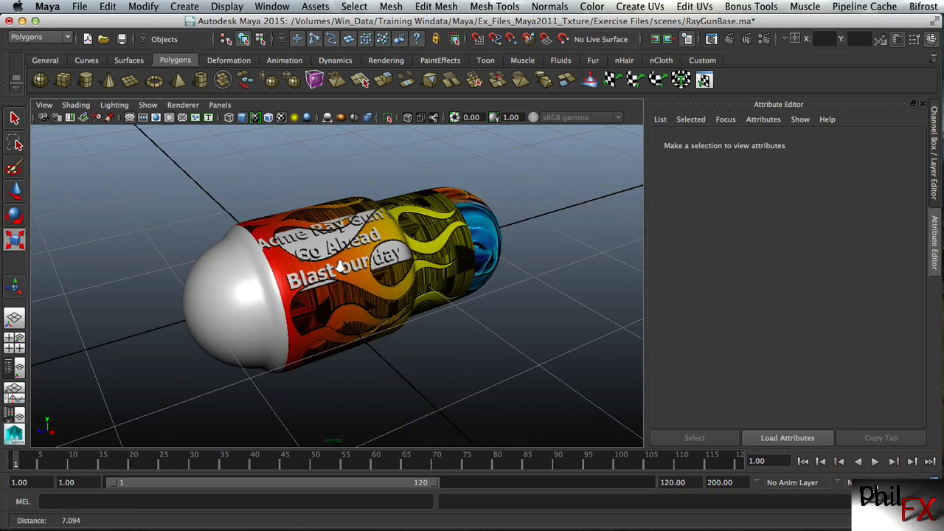
left_click_drag(341, 266, 377, 239, "alt")
right_click_drag(354, 252, 390, 251, "alt")
middle_click_drag(363, 228, 373, 234, "alt")
right_click_drag(318, 241, 353, 238, "alt")
right_click_drag(267, 245, 295, 243, "alt")
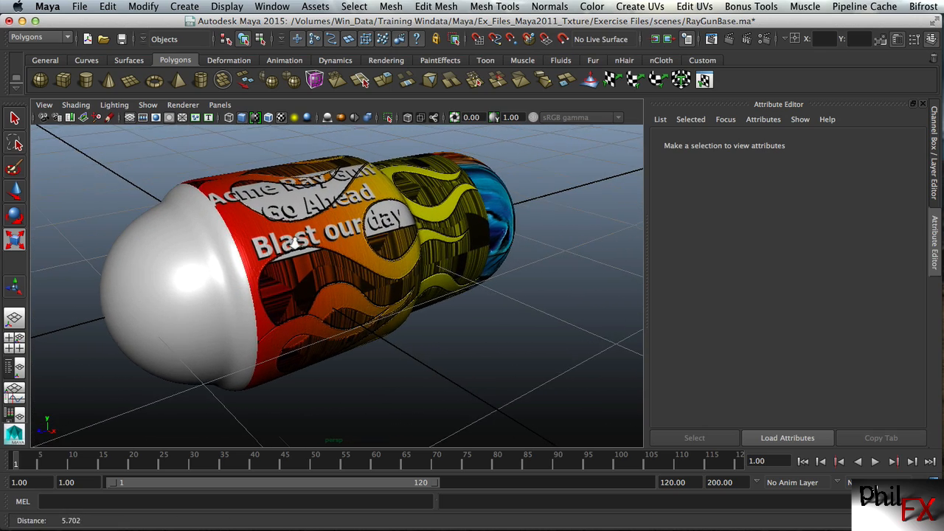
left_click_drag(295, 243, 303, 222, "alt")
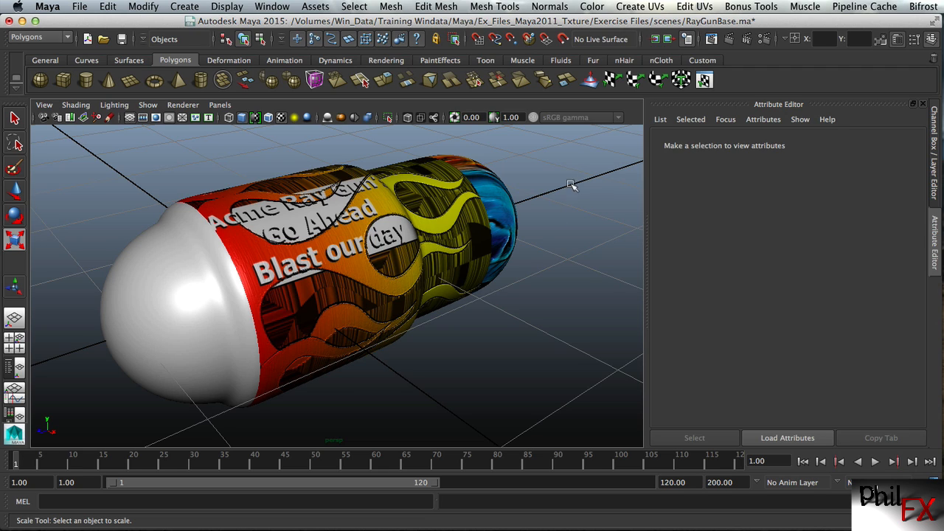
left_click(943, 147)
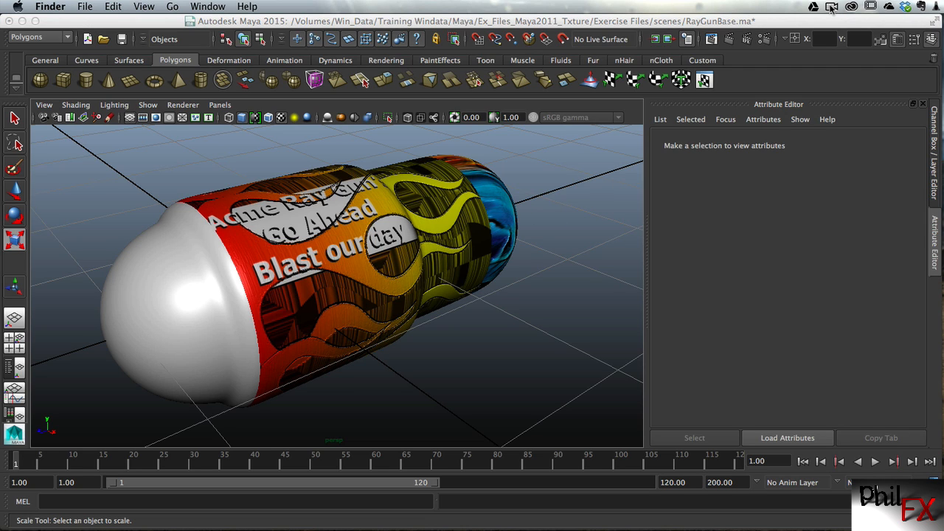